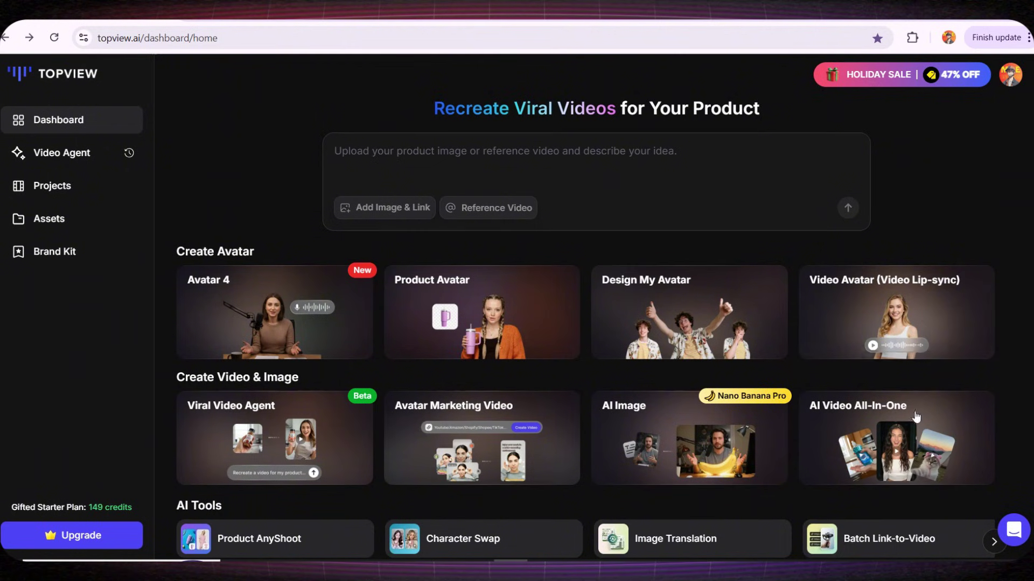
Scroll the dashboard and open the Product Avatar generator.
scroll(199, 302, down, 2)
scroll(199, 287, down, 1)
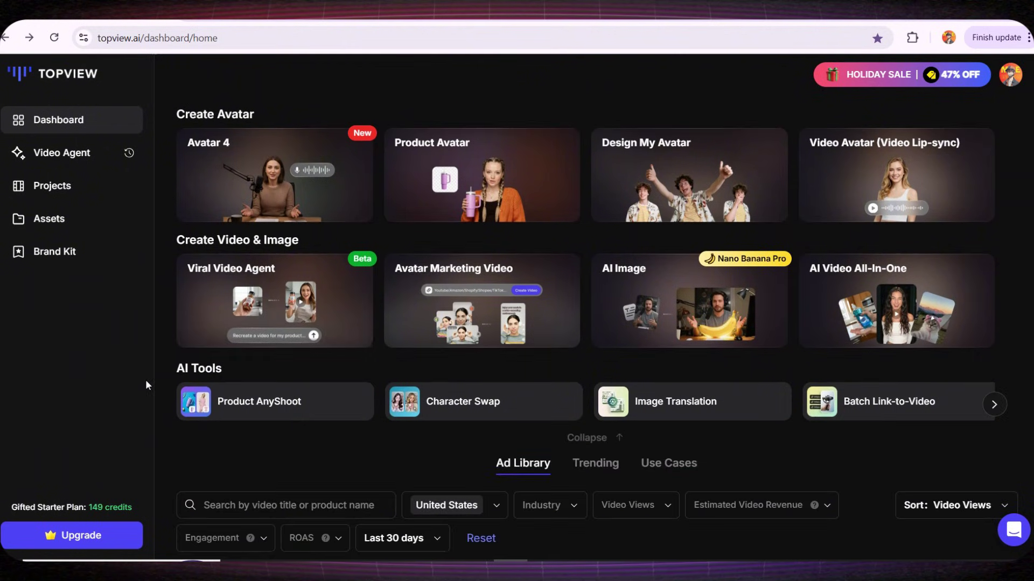
scroll(210, 447, up, 1)
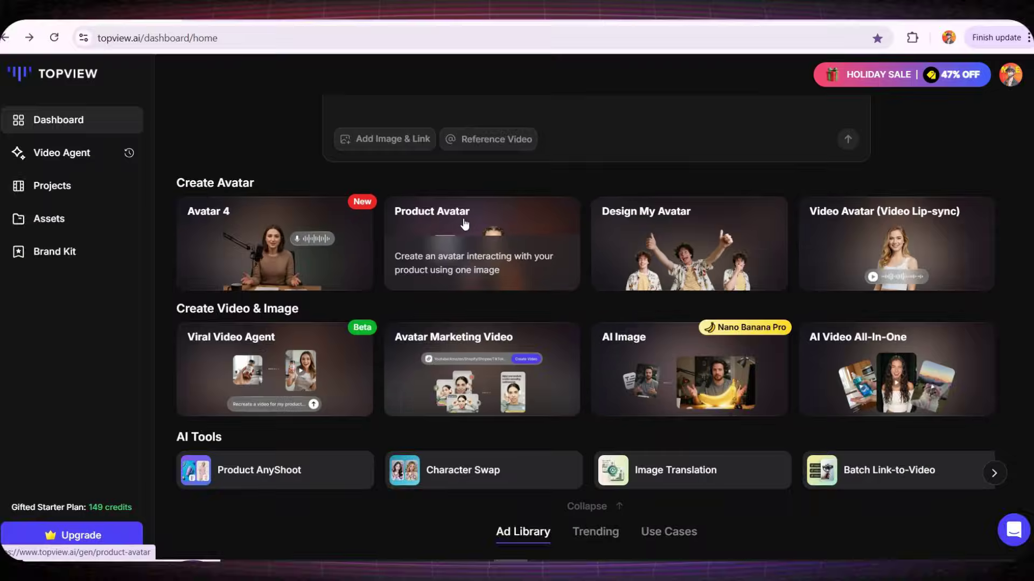
click(404, 215)
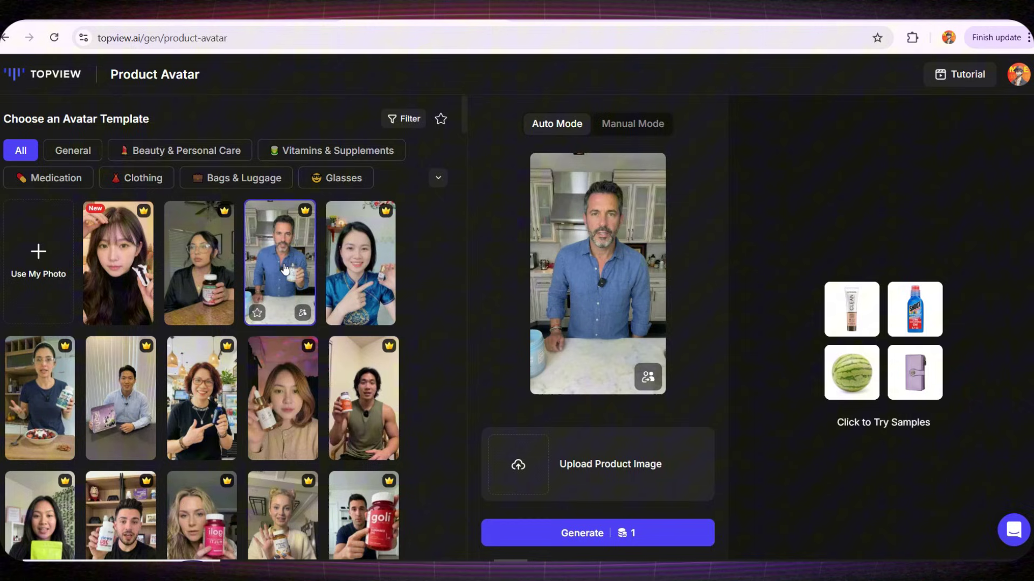
Browse down the avatar template gallery and return to the top.
scroll(280, 296, down, 10)
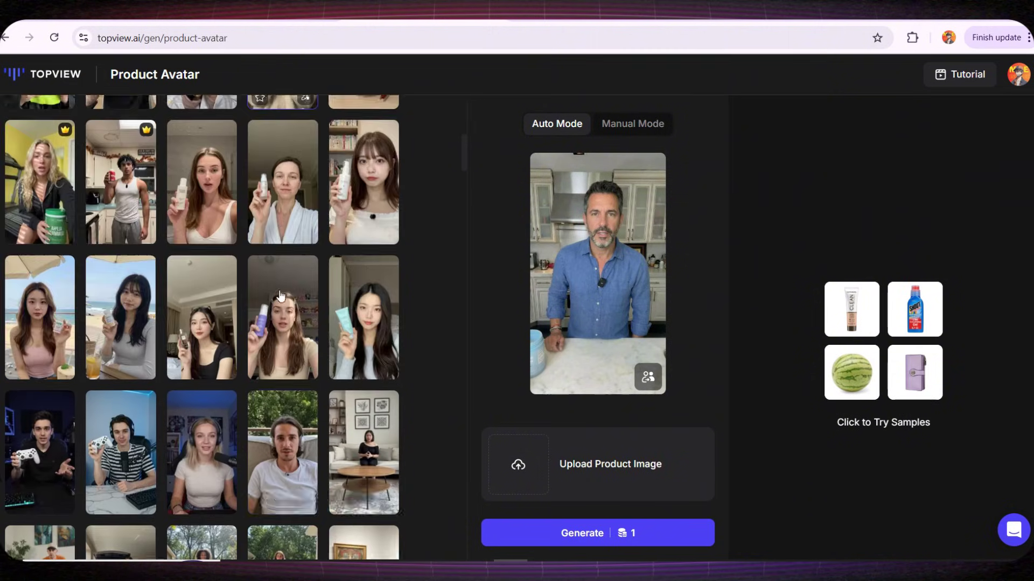
scroll(281, 296, down, 8)
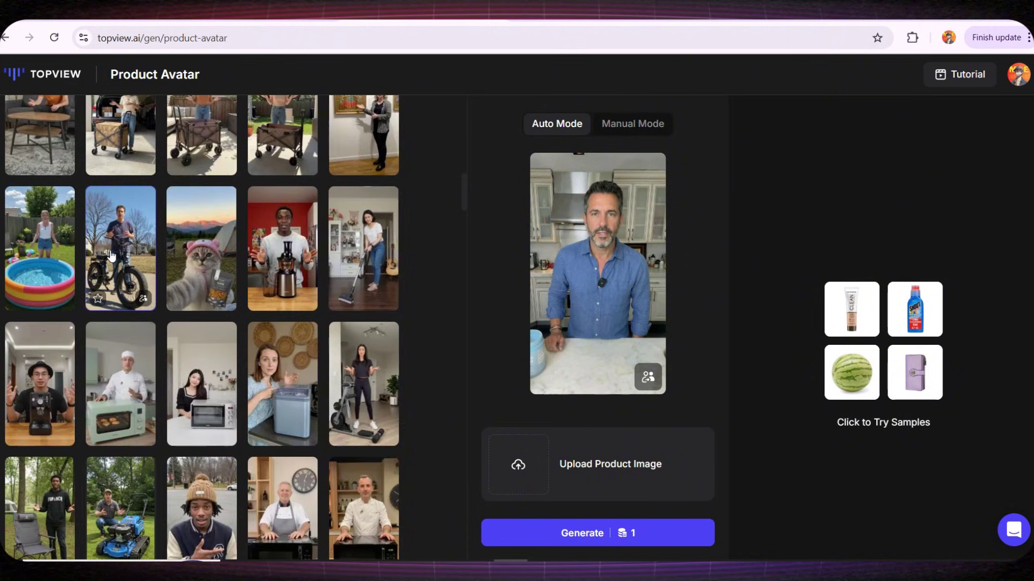
scroll(128, 406, down, 1)
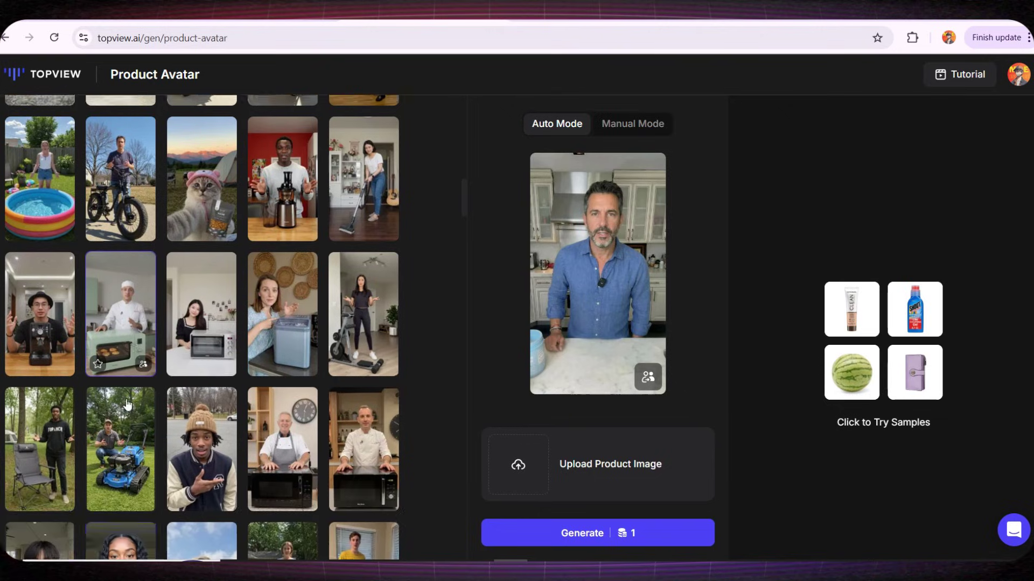
scroll(128, 403, down, 2)
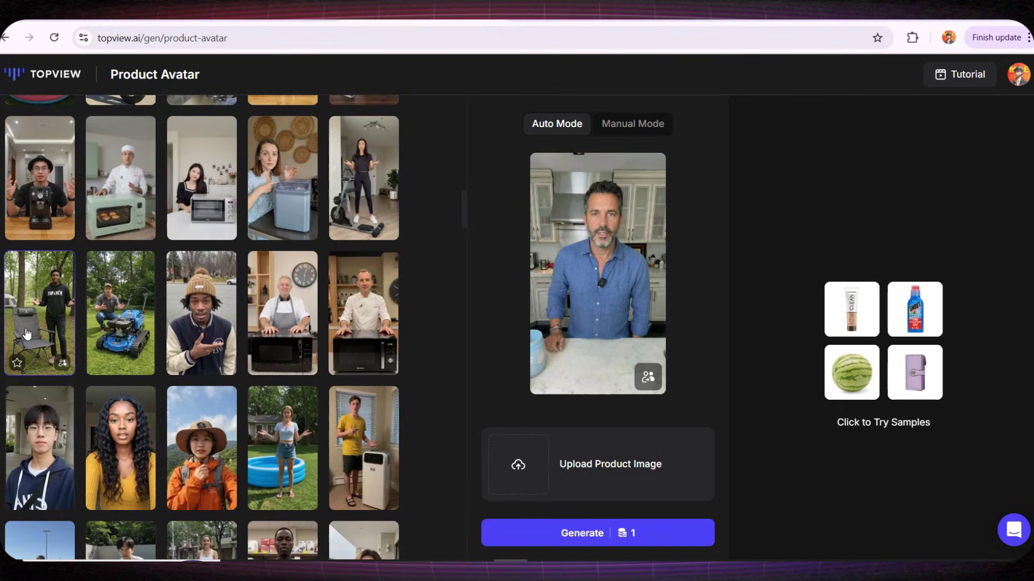
scroll(108, 293, down, 6)
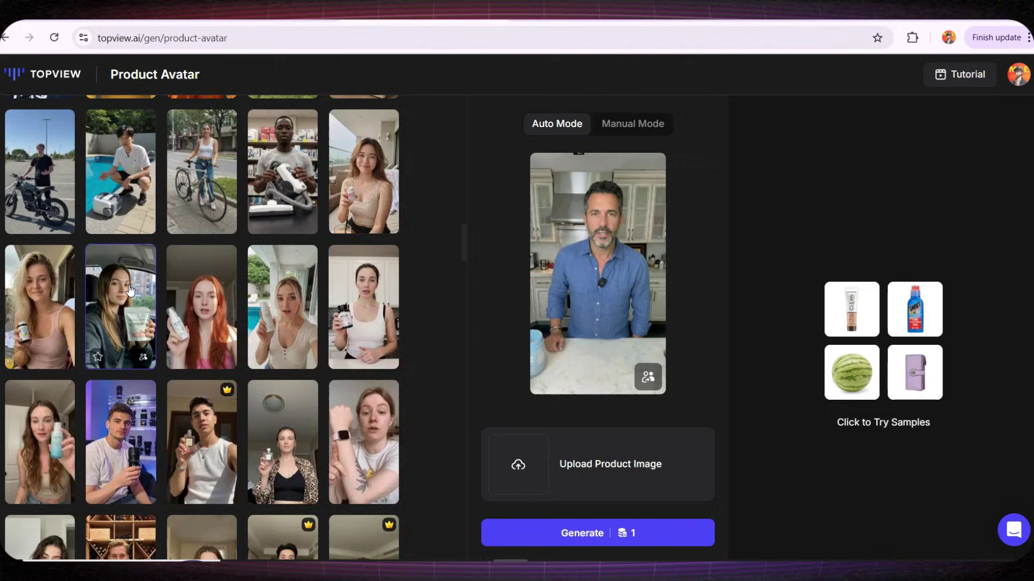
scroll(129, 290, up, 15)
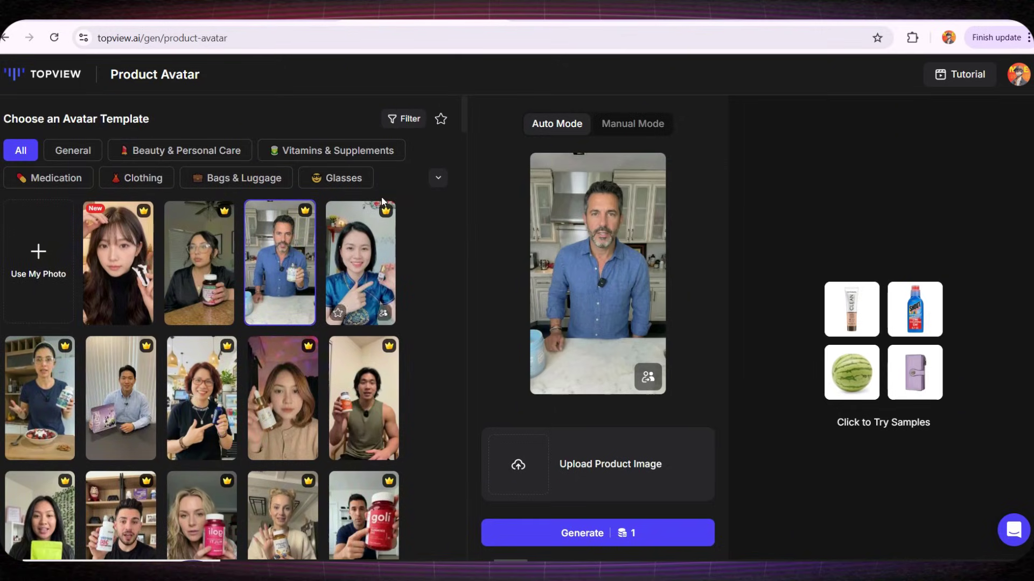
Filter templates to Books, choose the seated man holding a book, and switch to Manual Mode.
click(437, 178)
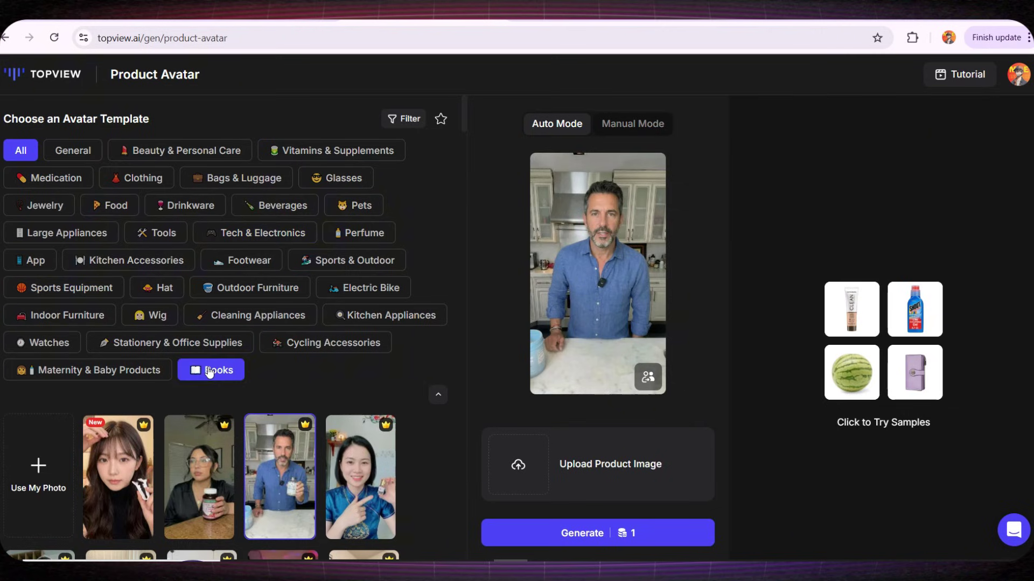
click(210, 370)
scroll(356, 330, down, 4)
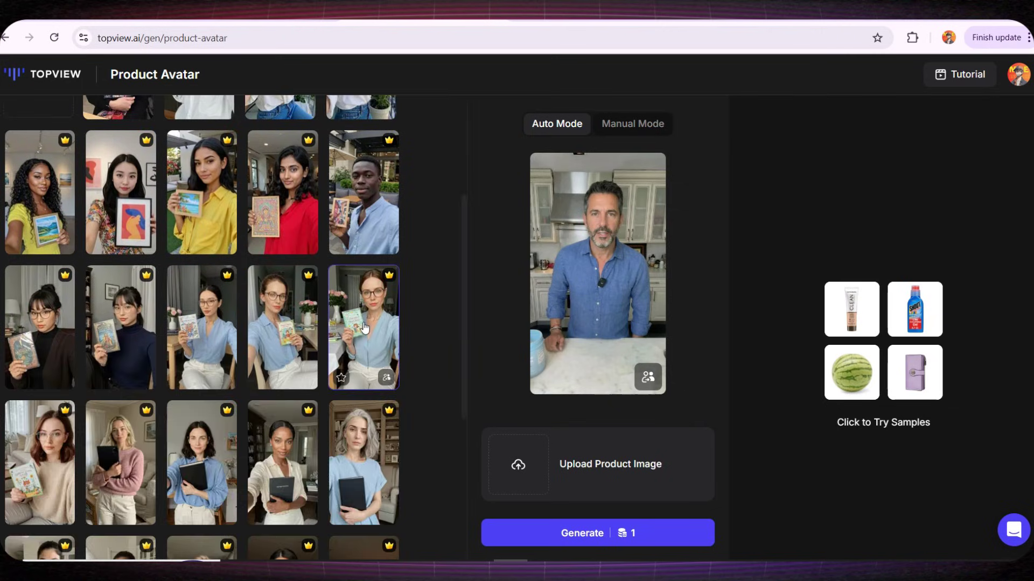
scroll(205, 377, down, 3)
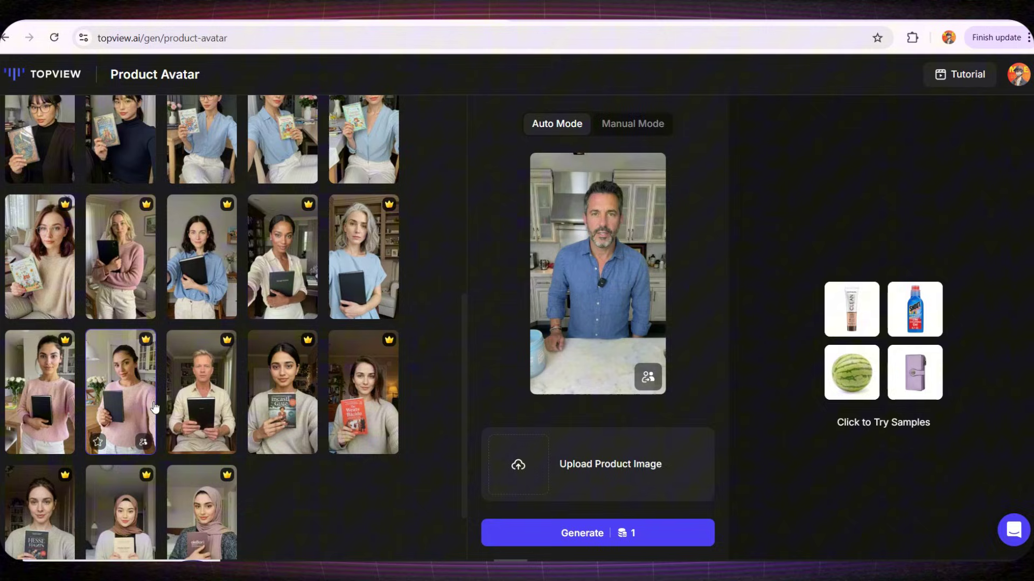
scroll(314, 436, down, 1)
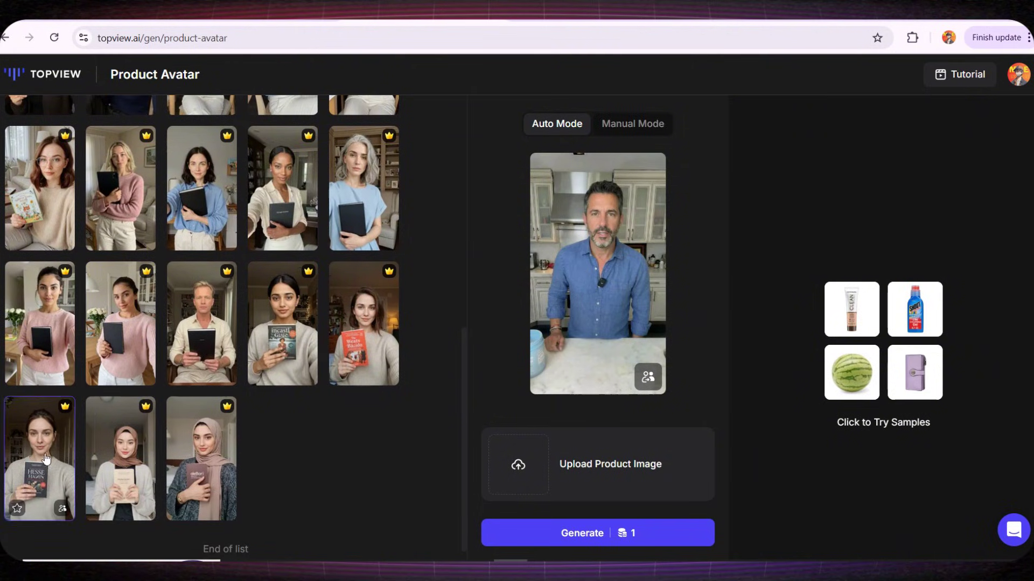
click(184, 337)
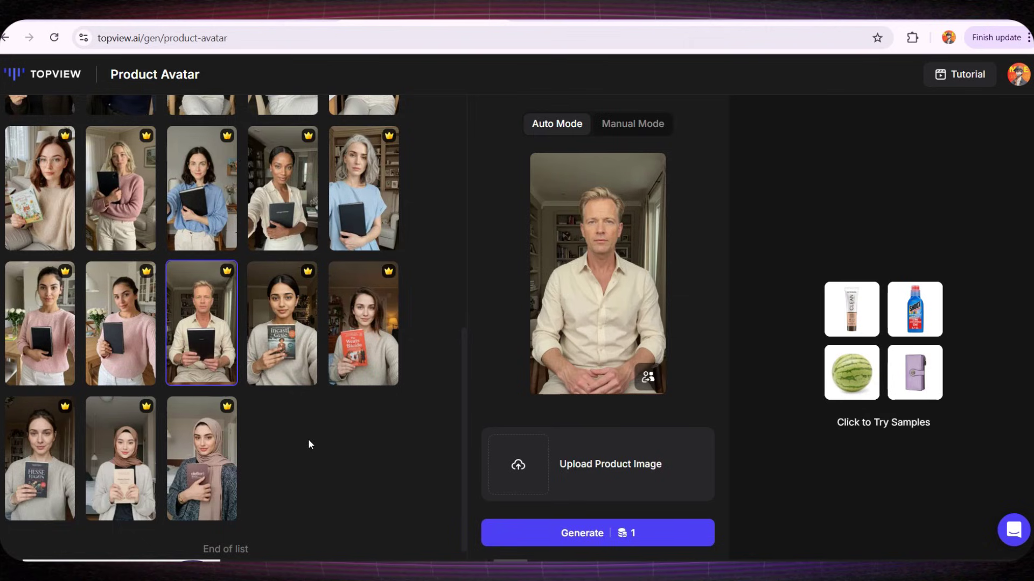
click(628, 125)
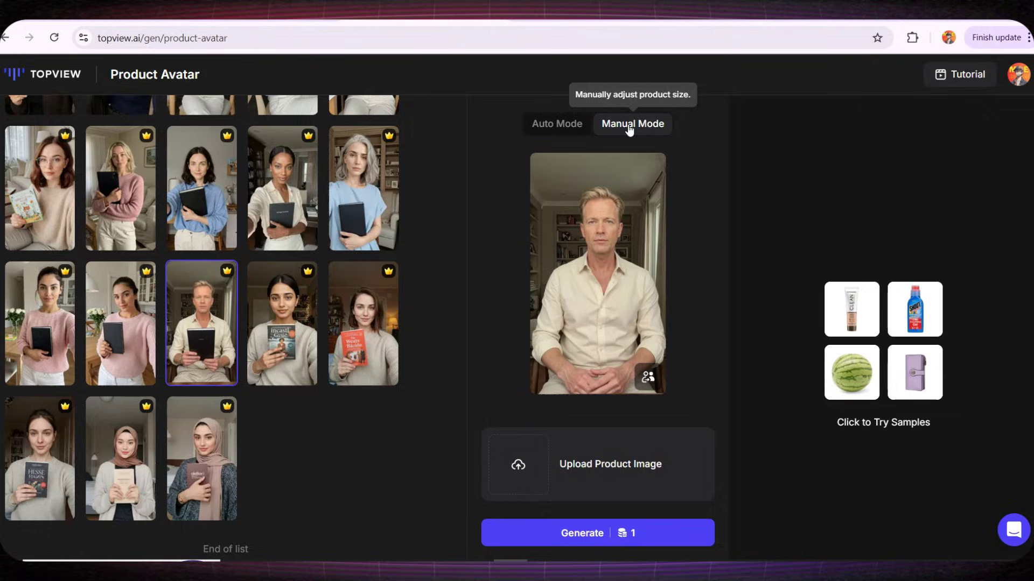
Upload the workbook cover image, closing Refine Cutout without changes.
click(535, 472)
click(841, 106)
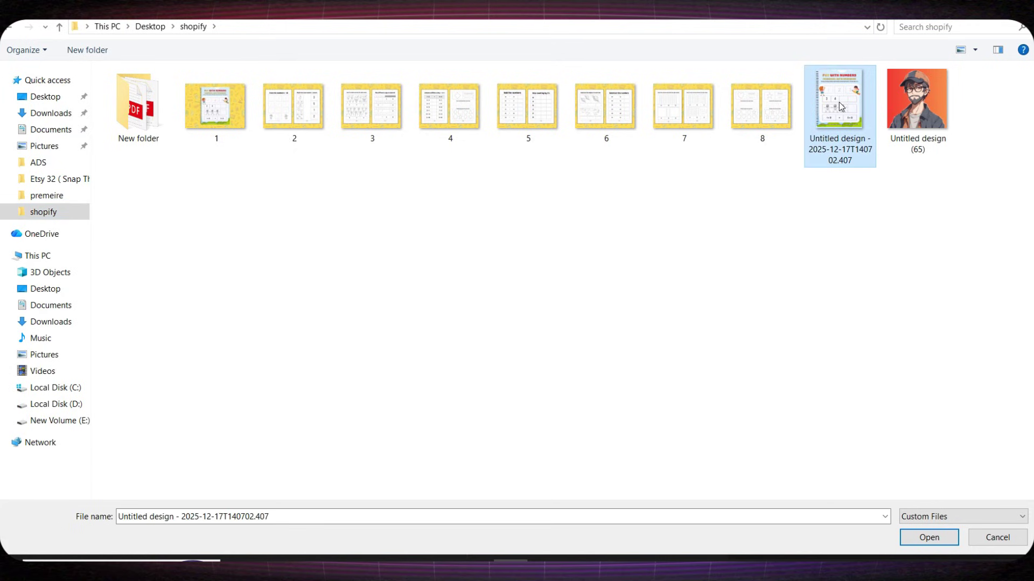
click(927, 536)
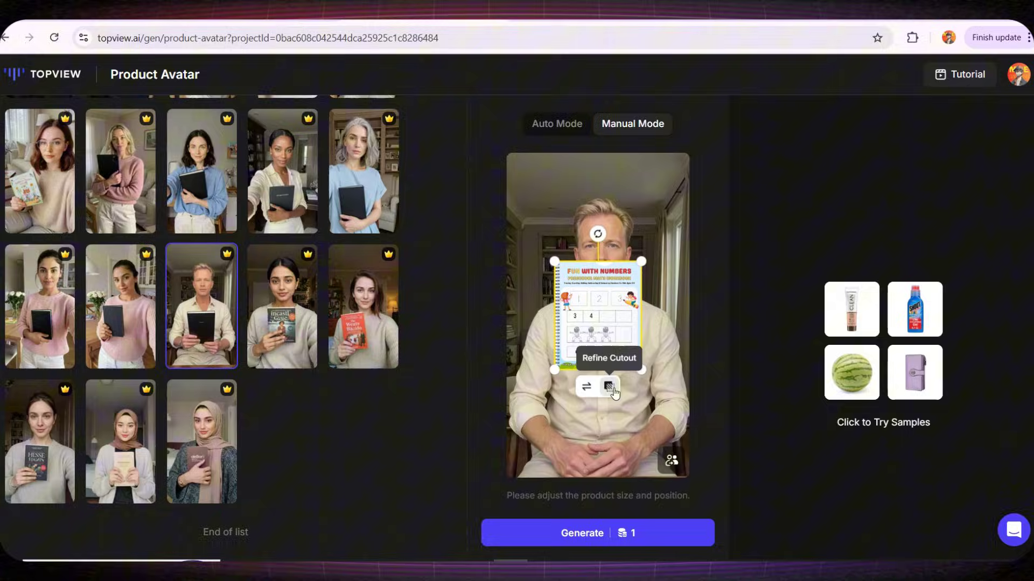
click(611, 387)
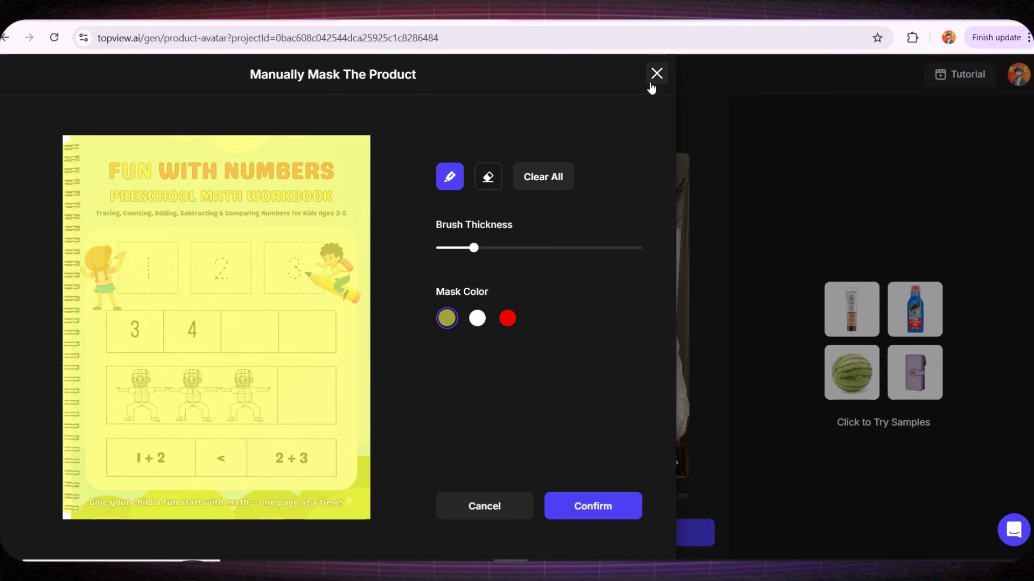
click(694, 229)
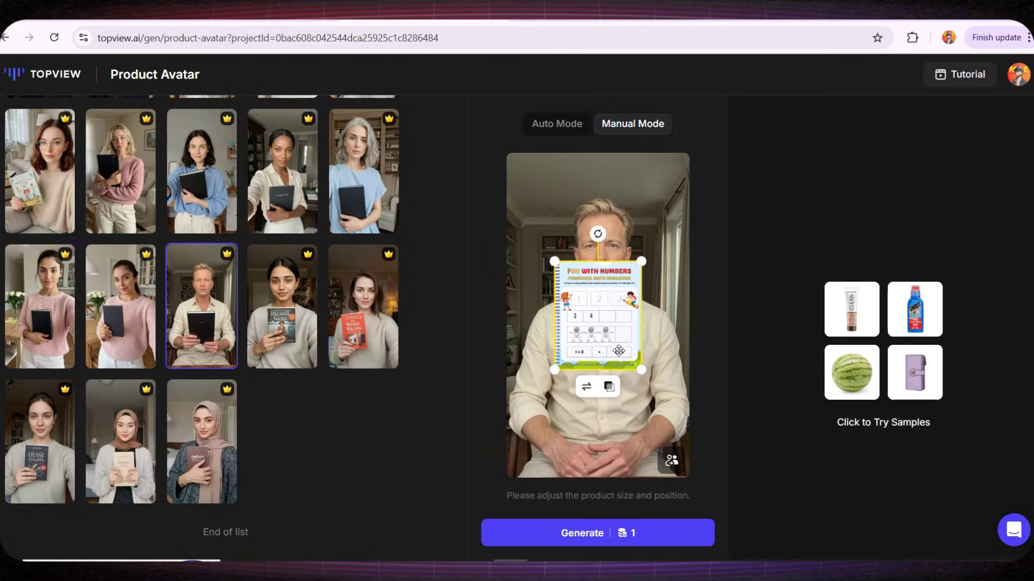
Resize and place the workbook in the man's hands, then generate the images.
drag(640, 370, 679, 440)
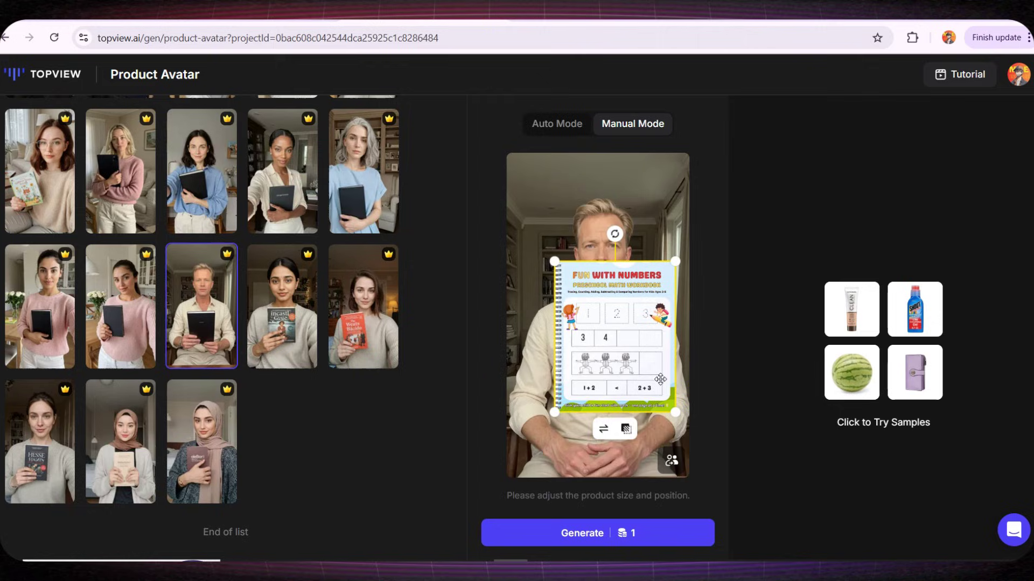
drag(638, 308, 619, 369)
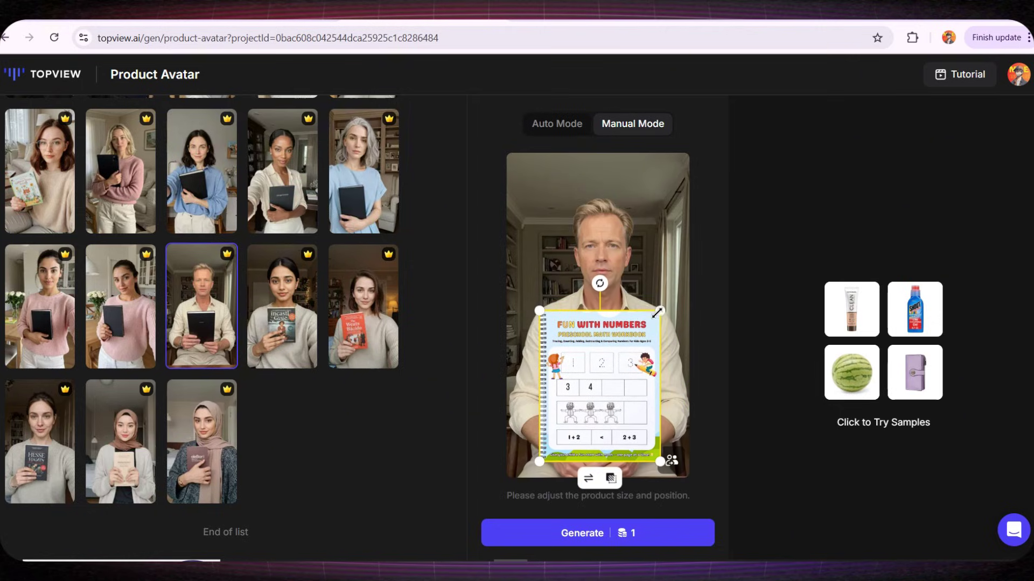
drag(658, 312, 642, 333)
drag(581, 412, 591, 414)
click(599, 533)
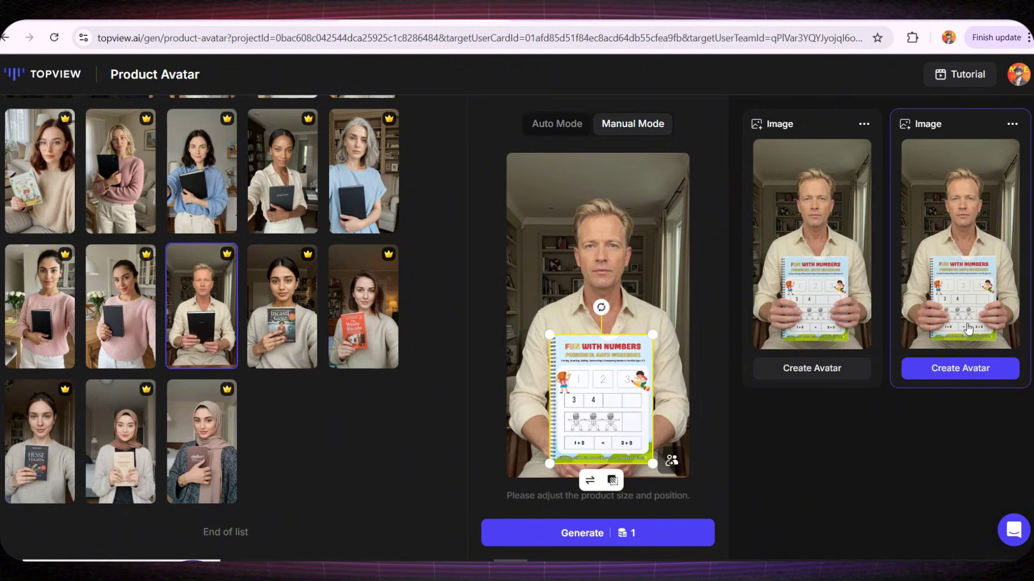
Create an Avatar 4 Fast avatar from the second image using the pasted workbook sales script as text-to-audio.
click(953, 369)
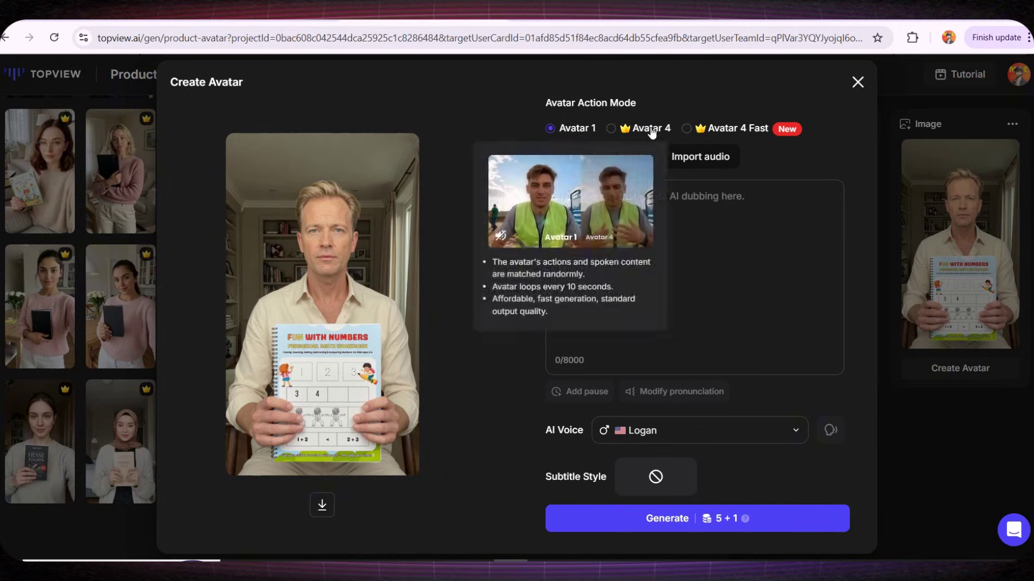
click(687, 130)
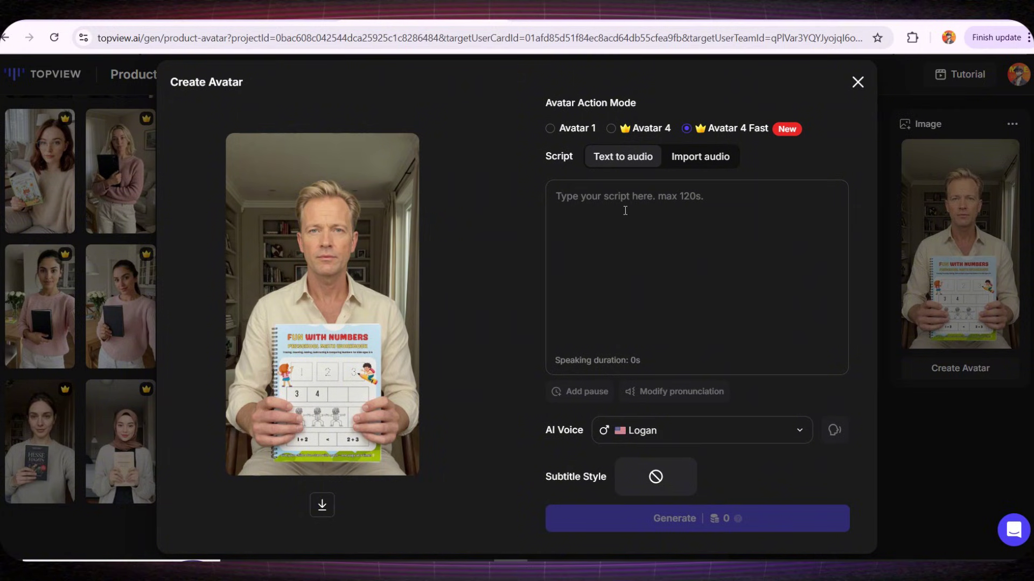
click(700, 157)
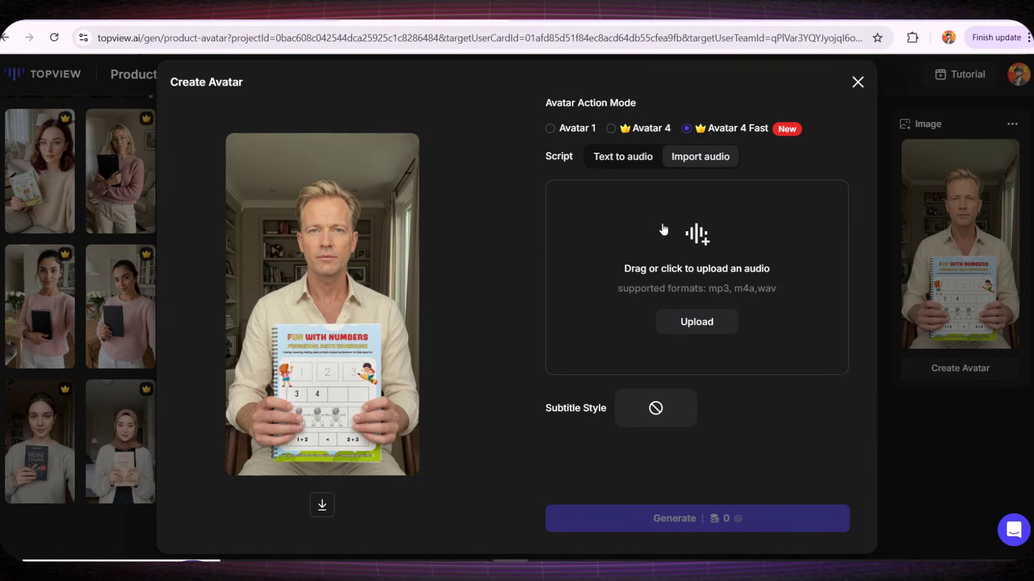
click(640, 163)
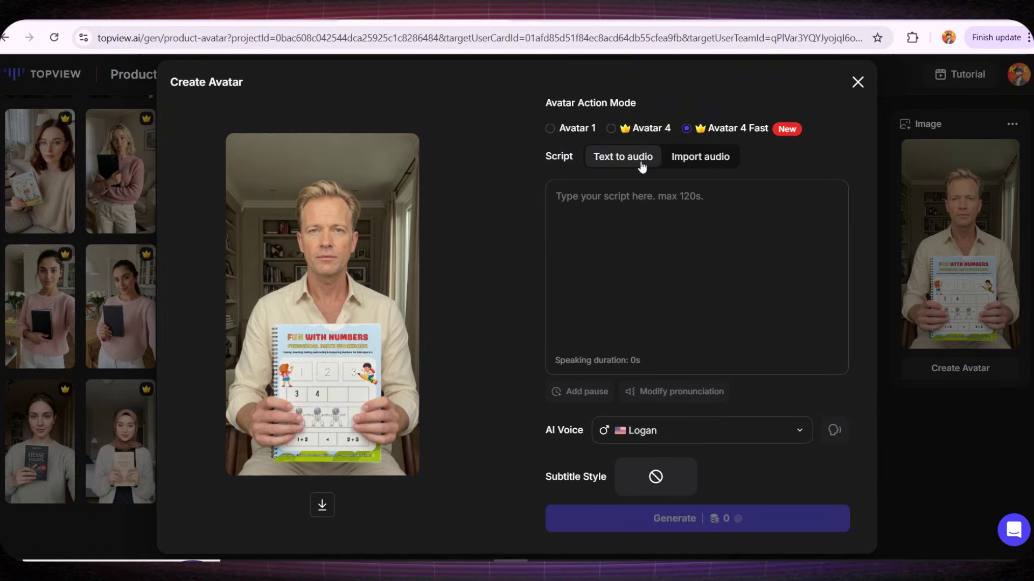
click(584, 208)
text(Looking for a fun and easy way to teach your child math? This 100-page preschool math workbook is designed for kids ages 3 and up and helps them learn numbers step by step through tracing numbers from 1 to 100, counting objects, matching quantities, adding and subtracting, comparing numbers, skip counting, and learning basic shapes. The black and white pages are perfect for printing, coloring, and daily practice, making this book ideal for homeschool, preschool, and kindergarten learning. Help your child build strong math skills with confidence and have fun learning—one page at a time!)
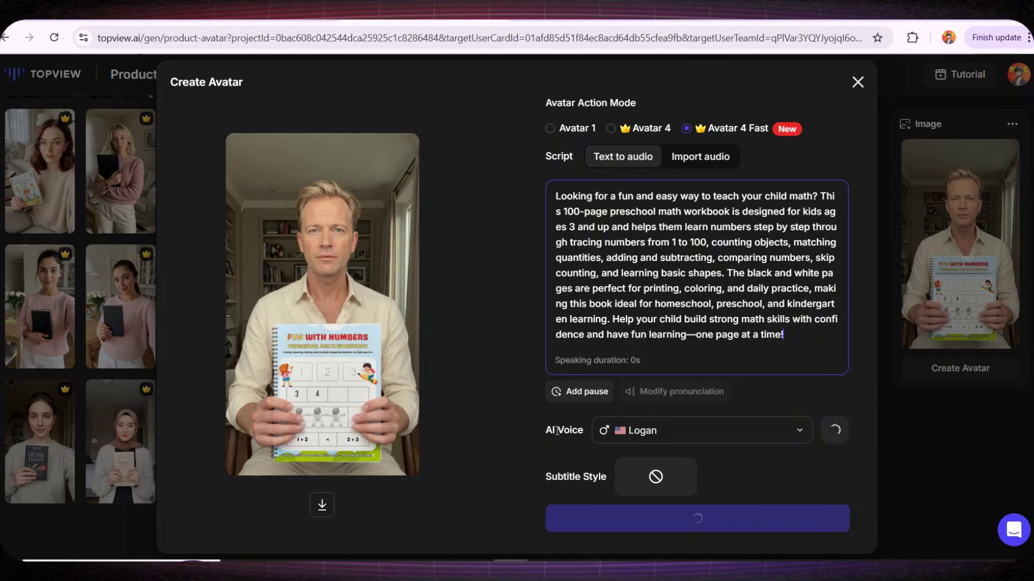
Browse the available voices and preview Carson's sample.
click(723, 431)
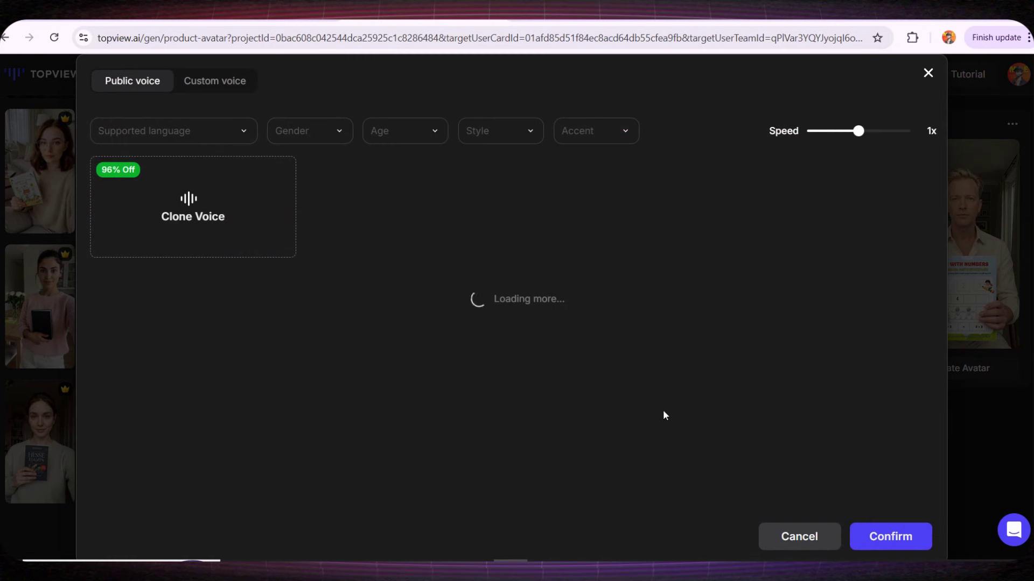
scroll(425, 232, down, 10)
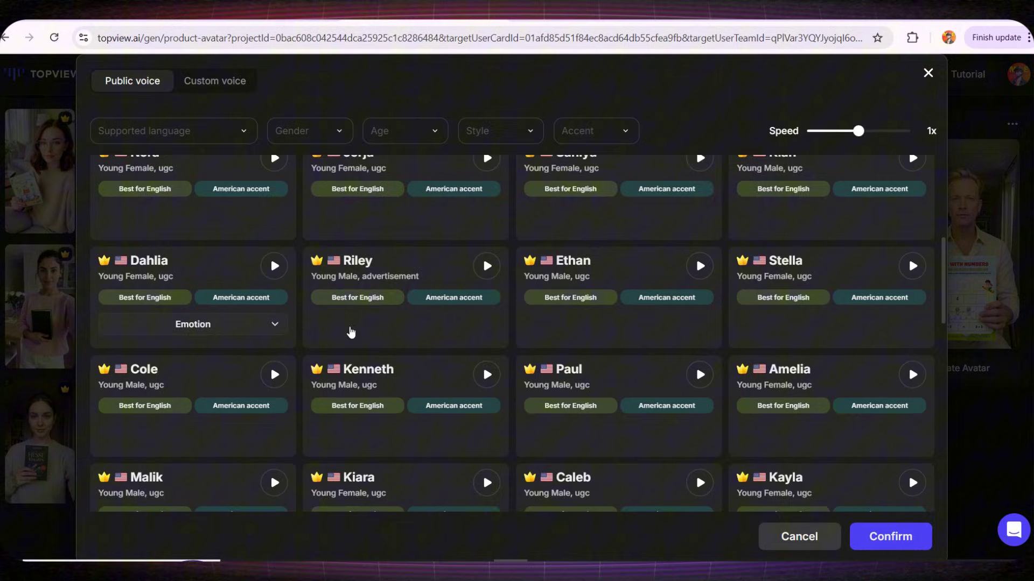
scroll(515, 369, up, 4)
scroll(515, 369, up, 5)
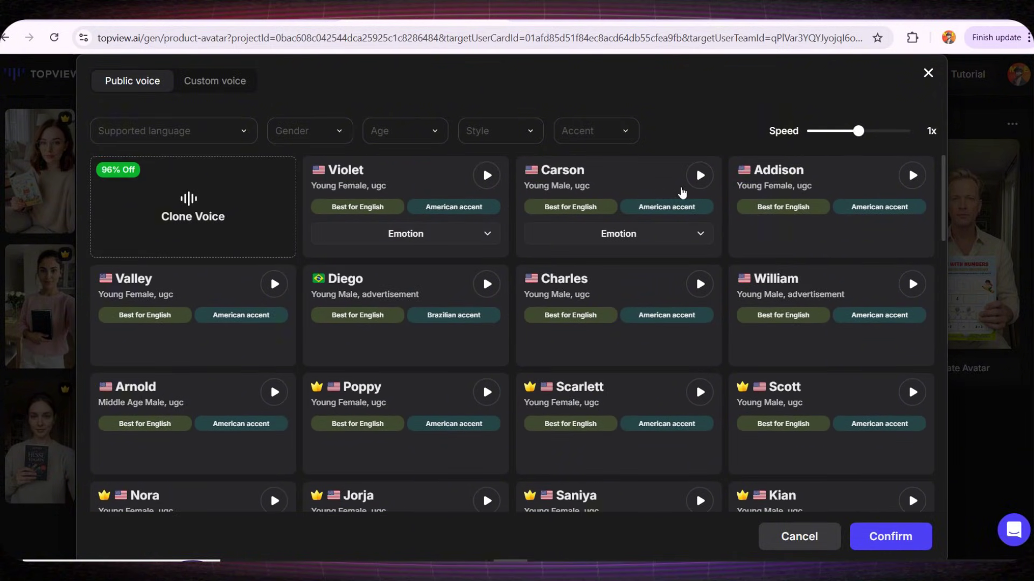
click(706, 181)
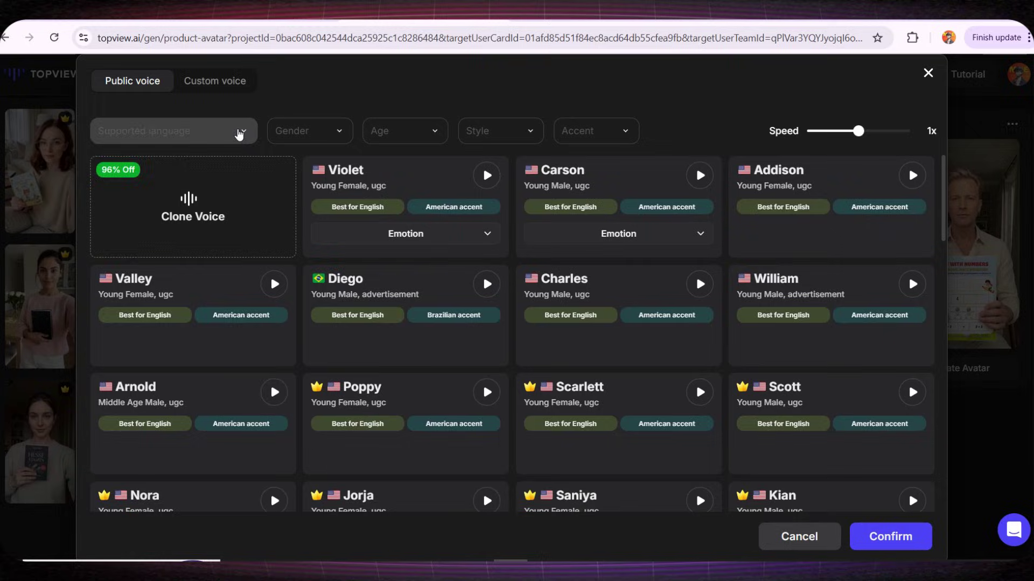
Filter voices to English, Male, Middle Age, Advertisement, then preview and confirm Josh.
click(240, 133)
click(193, 181)
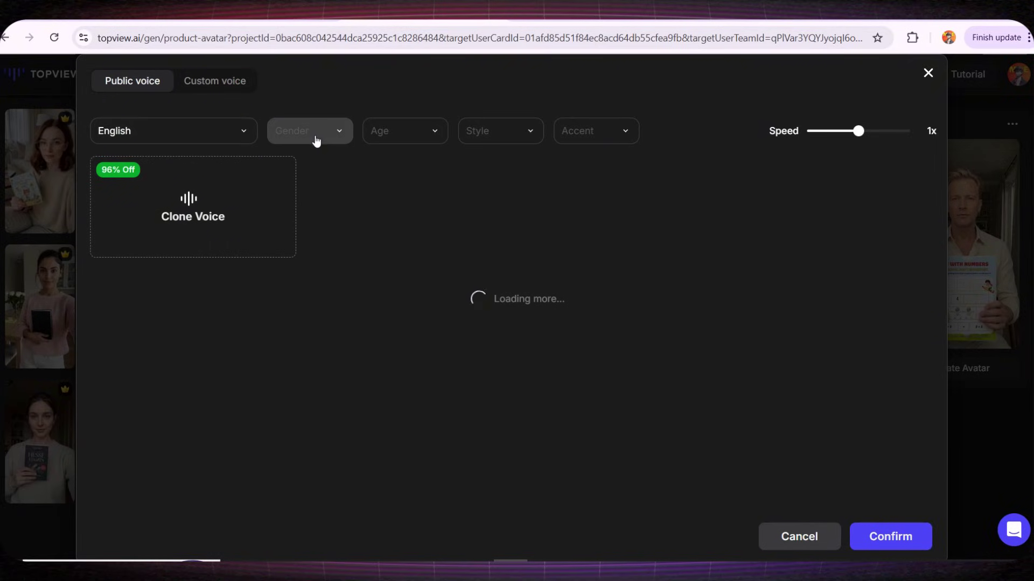
click(317, 138)
click(301, 181)
click(393, 136)
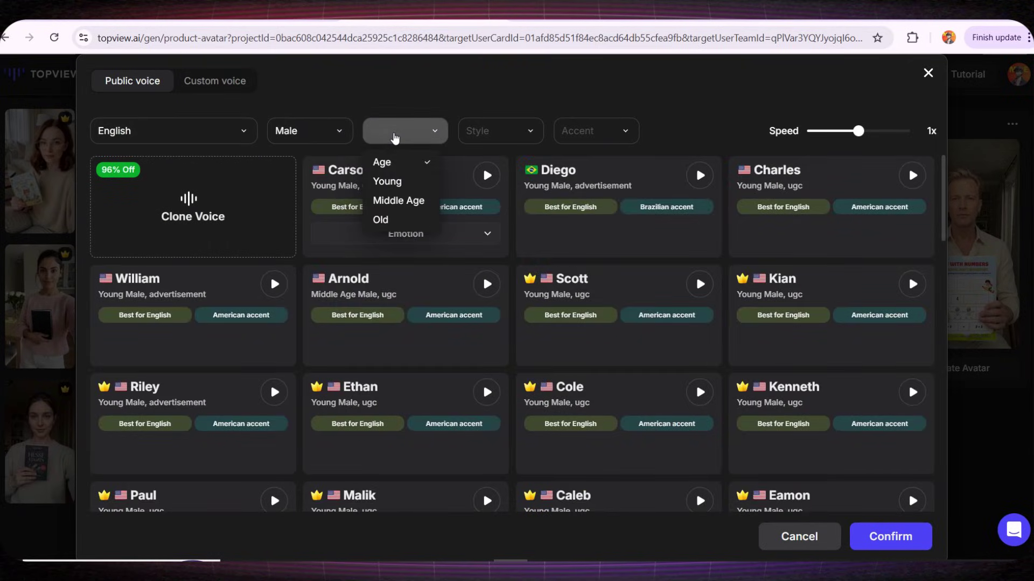
click(385, 201)
click(501, 131)
click(500, 238)
click(694, 178)
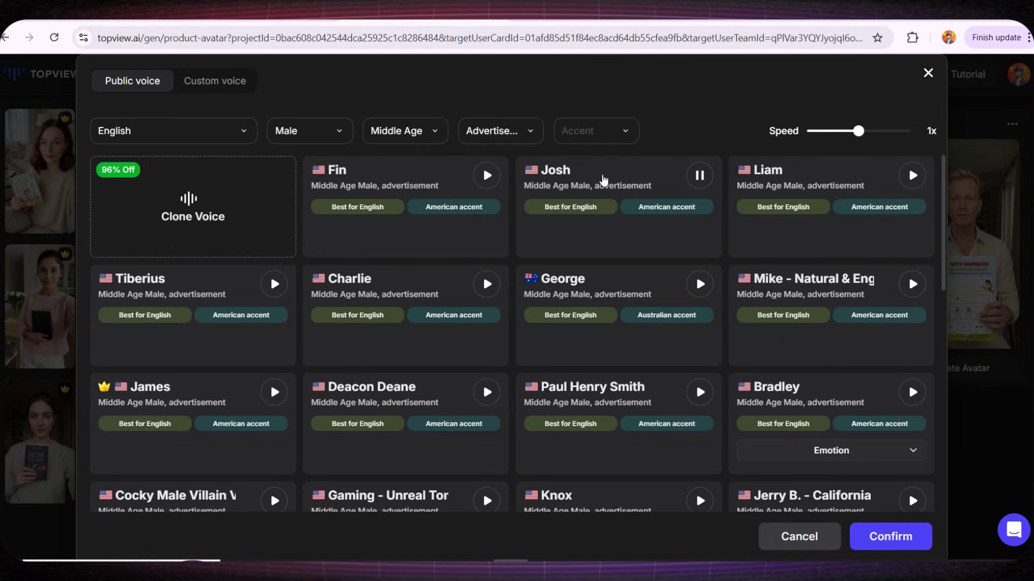
click(631, 171)
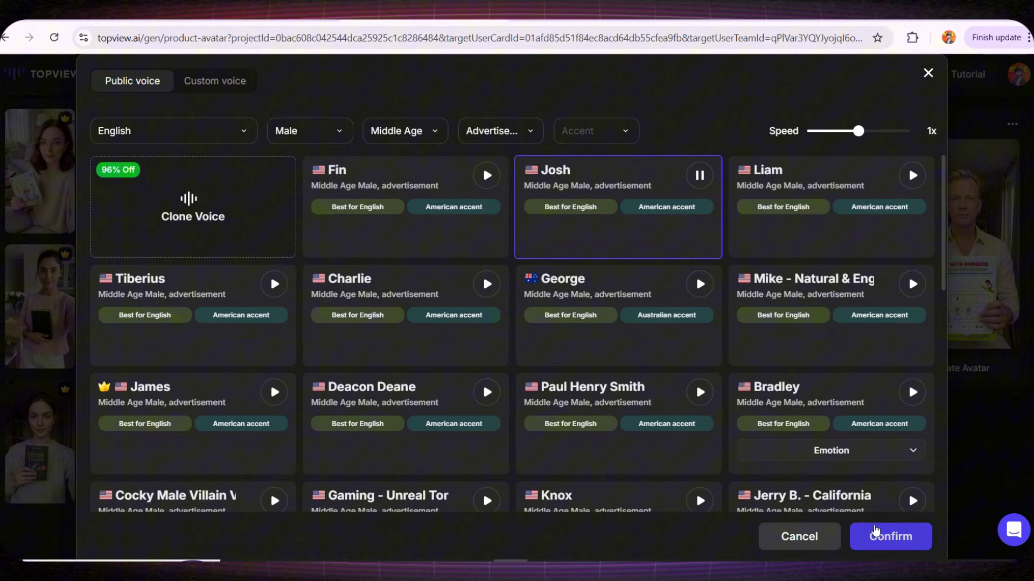
click(873, 535)
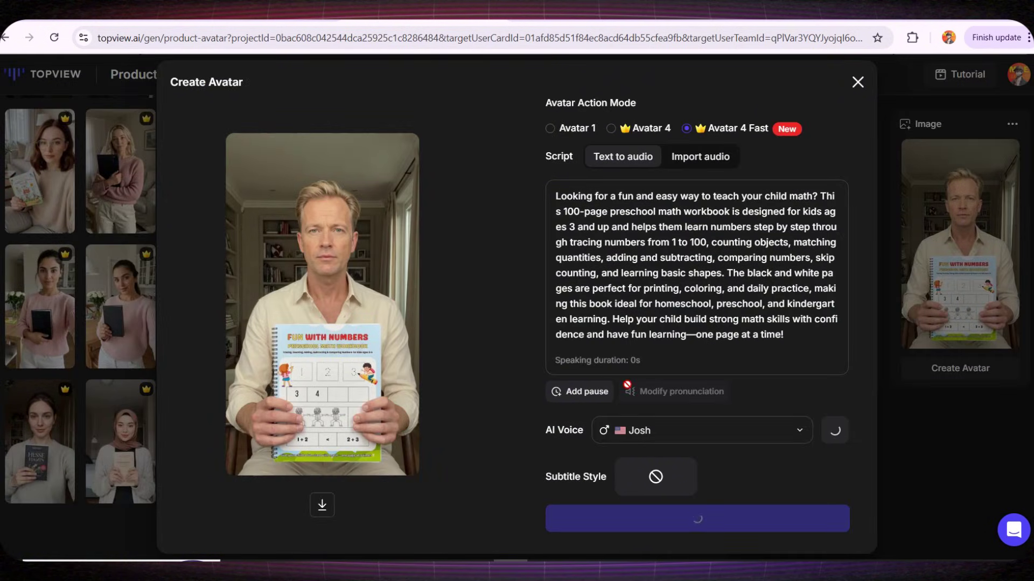
Apply the yellow-and-white THE QUICK subtitle preset and start generating the video.
drag(541, 476, 607, 477)
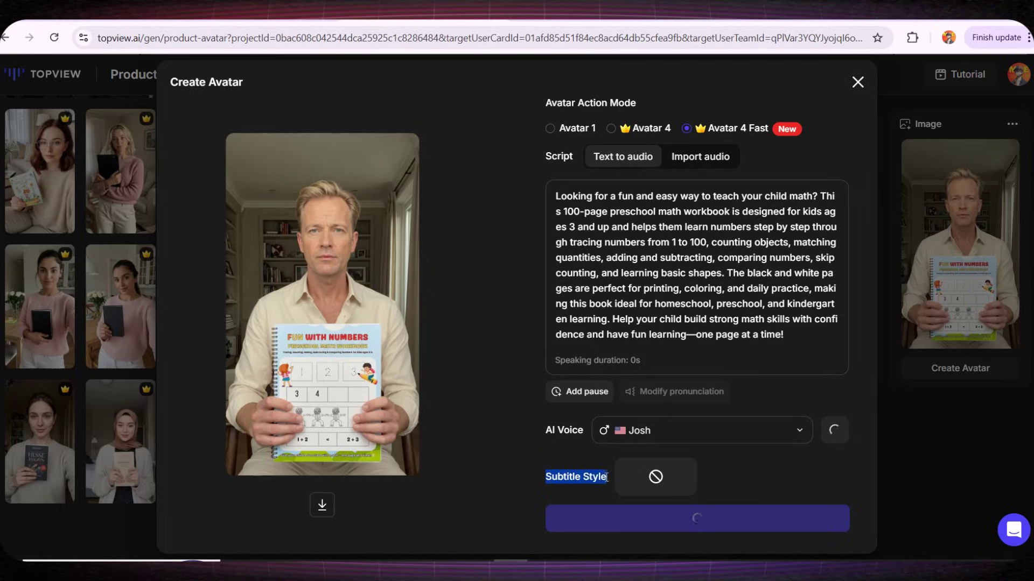
click(677, 470)
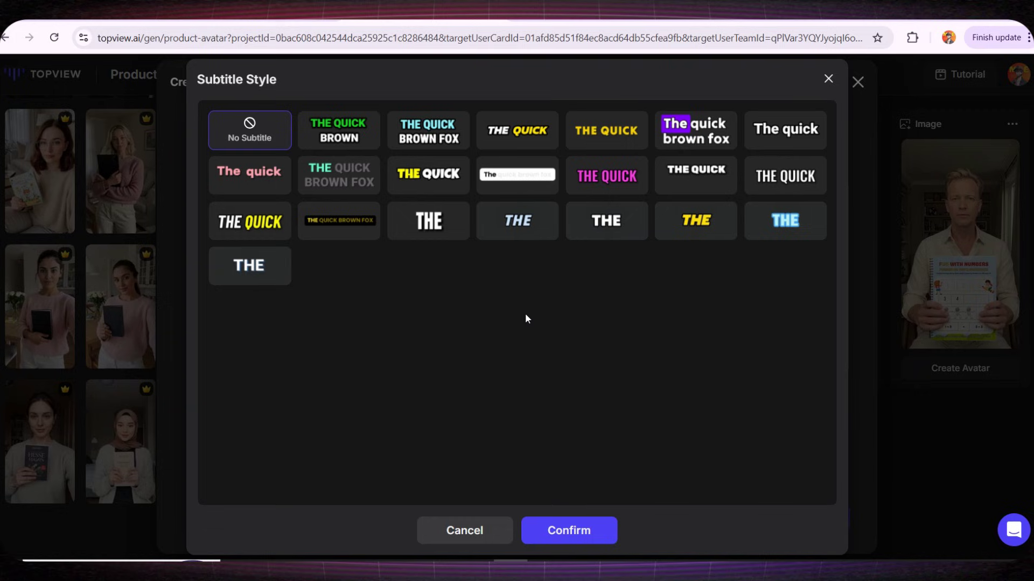
click(266, 226)
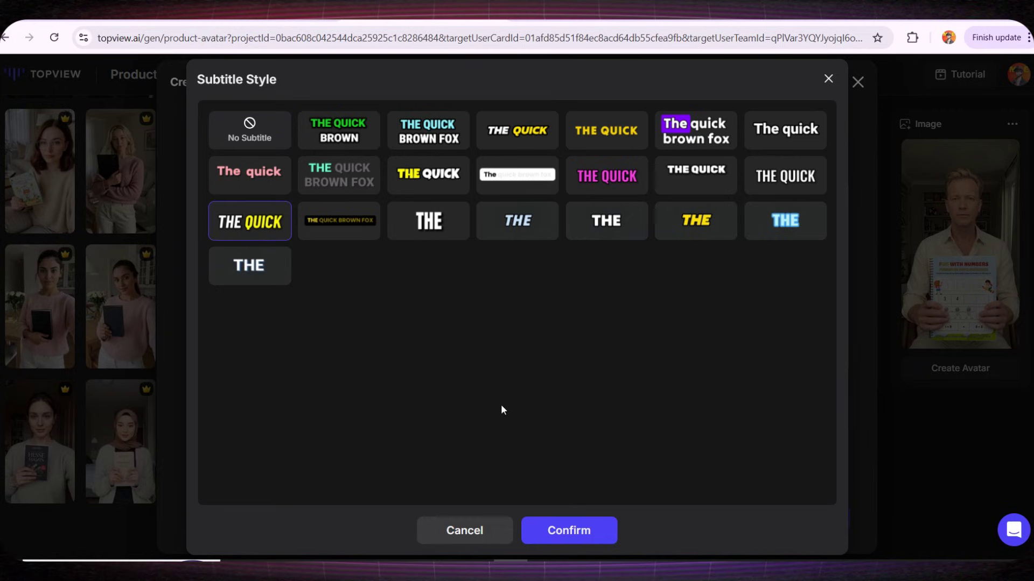
click(580, 535)
click(672, 515)
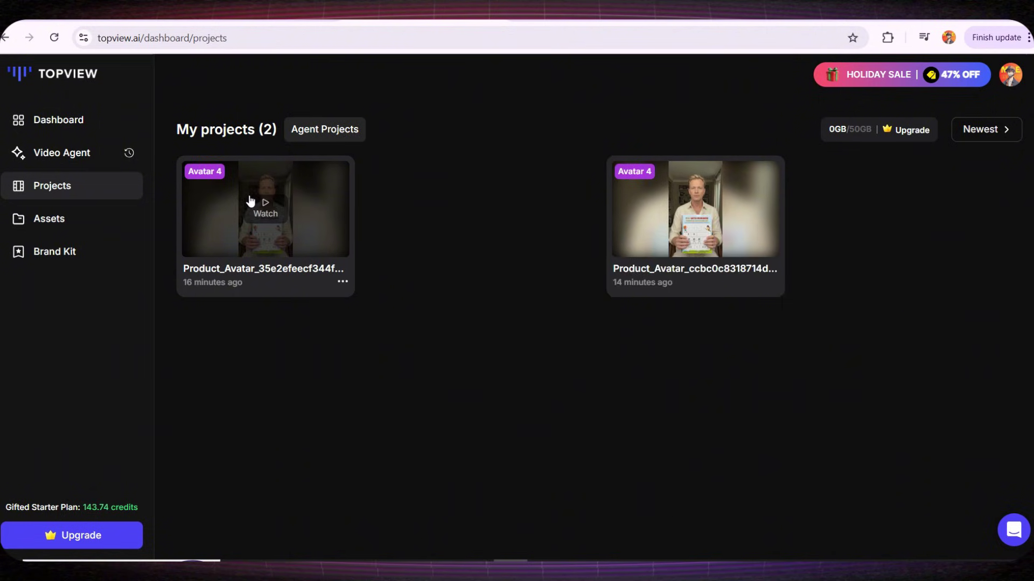
Open the completed Product_Avatar project to play its 36-second video.
click(249, 200)
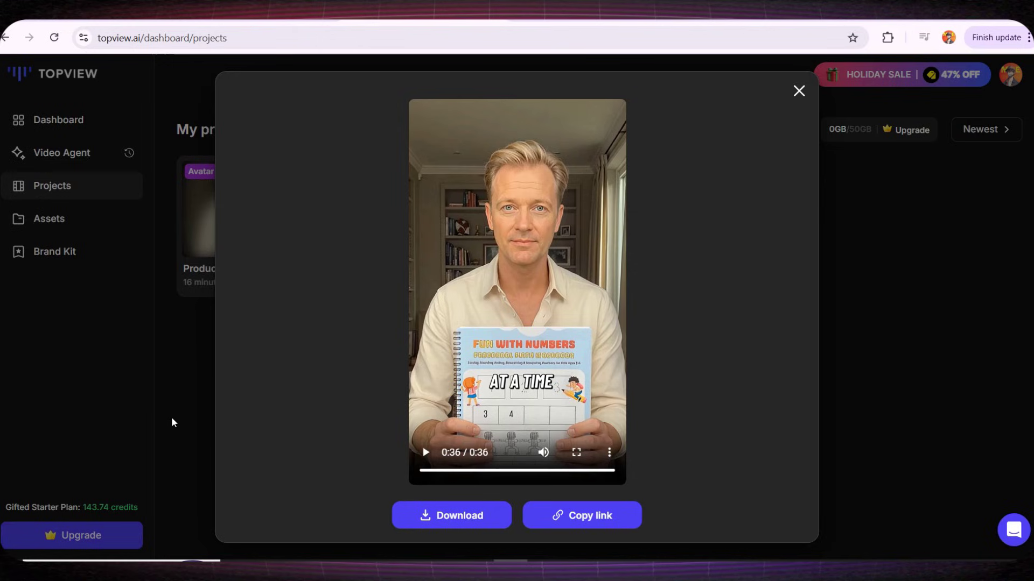
Close the preview, watch the second project's video, then scroll the dashboard to Ad Library.
click(172, 422)
click(697, 204)
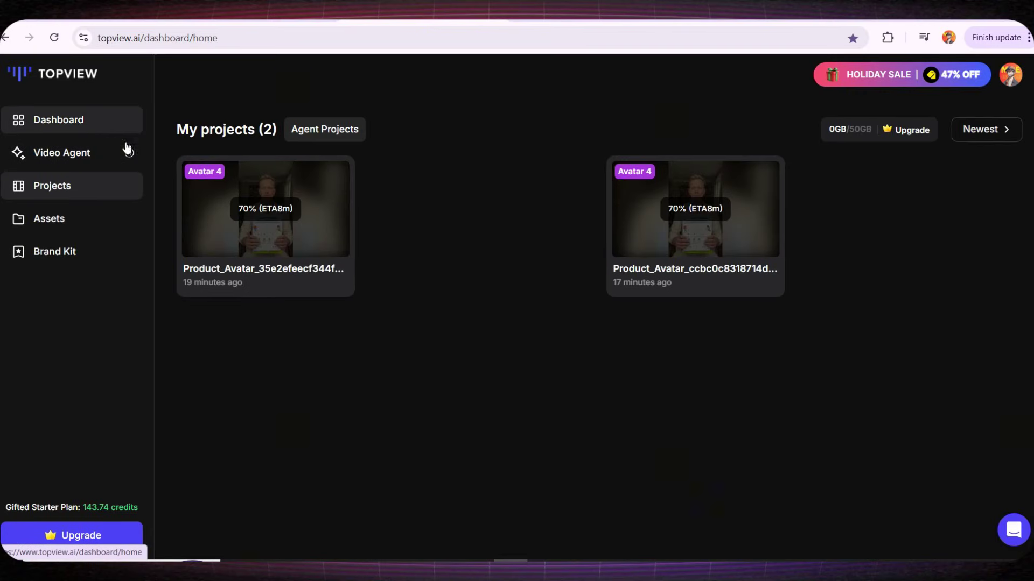
scroll(250, 188, down, 3)
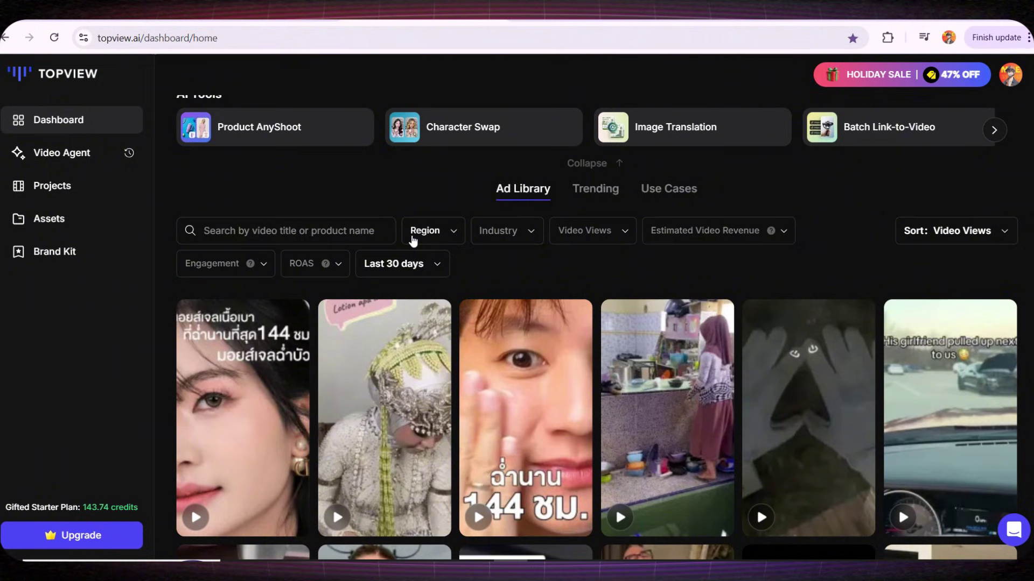
Set the Ad Library region filter to United States.
click(413, 240)
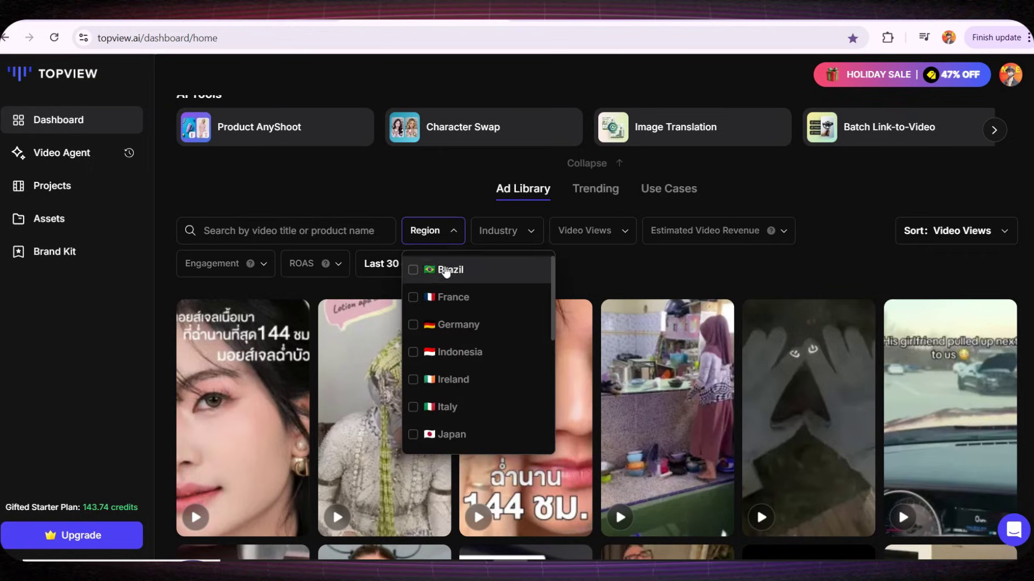
scroll(448, 328, down, 2)
scroll(449, 330, down, 6)
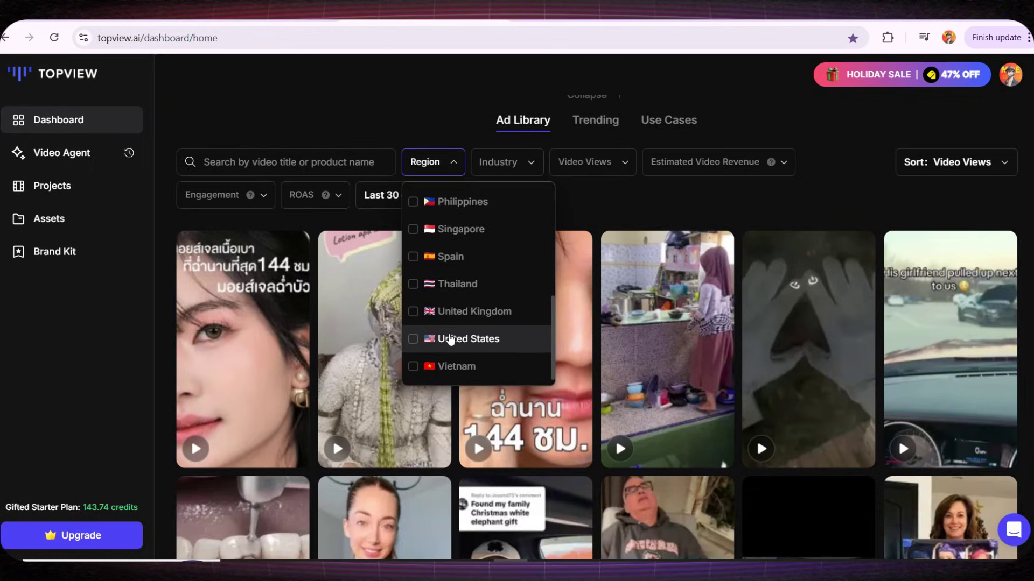
click(412, 339)
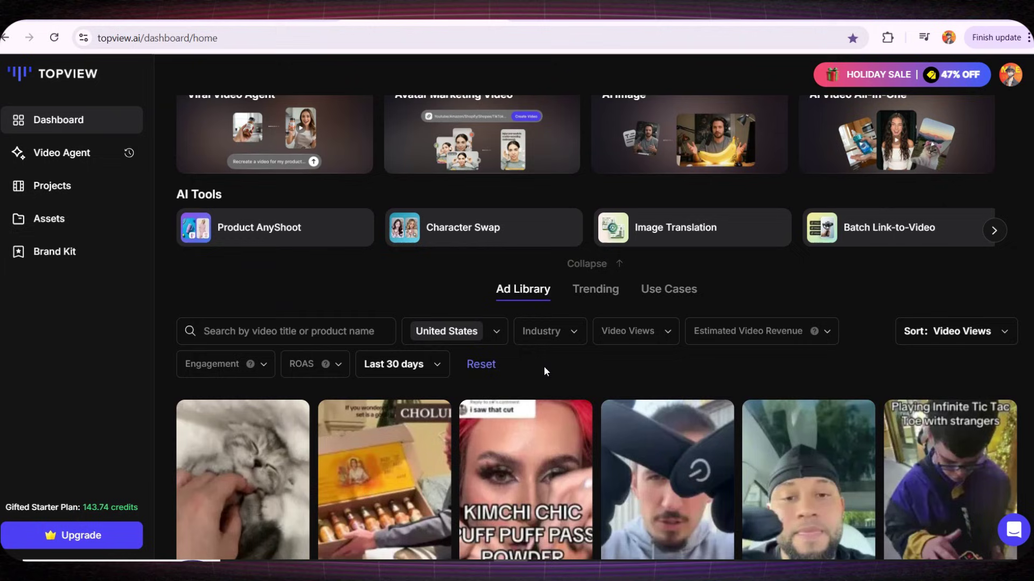
Filter the industry to Books, Magazines & Audio > Children's & Infants' Books and scroll the results.
click(570, 339)
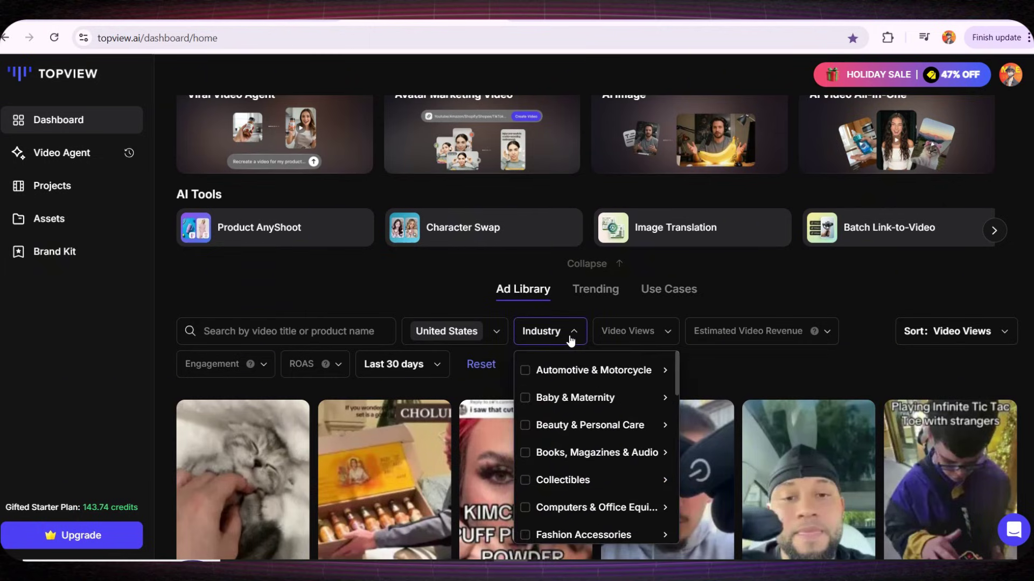
click(665, 454)
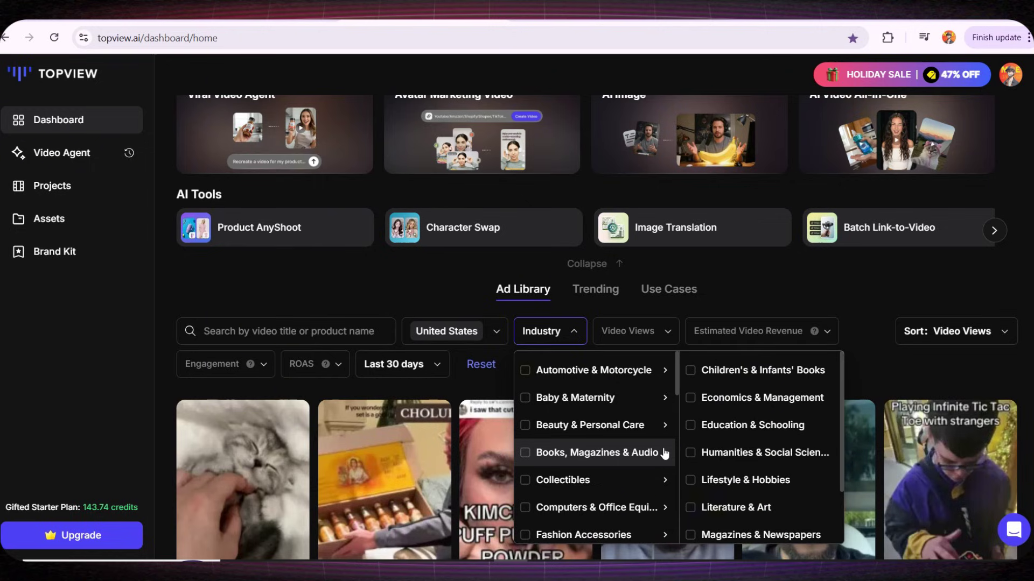
click(691, 371)
scroll(793, 321, down, 10)
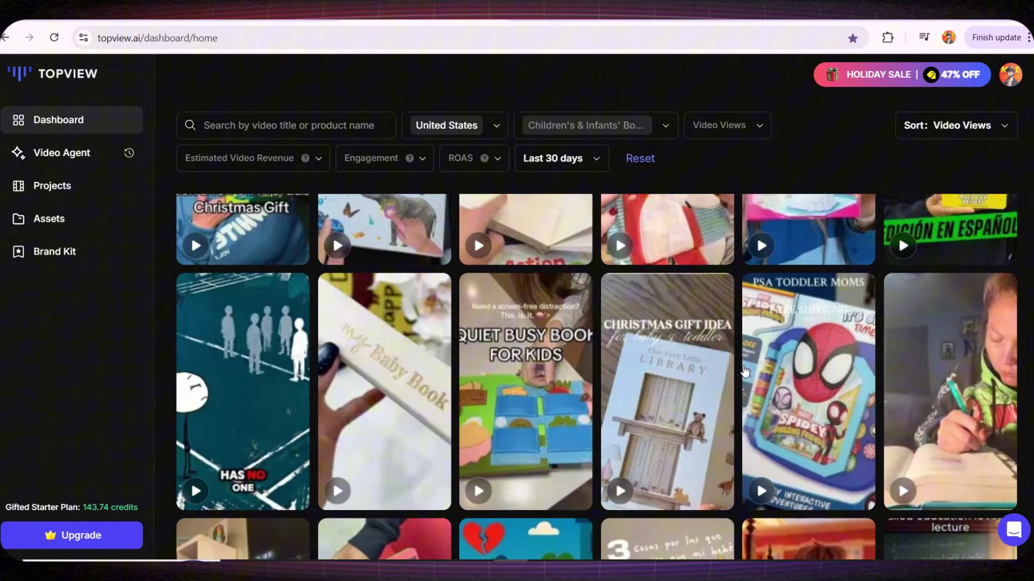
scroll(744, 371, down, 10)
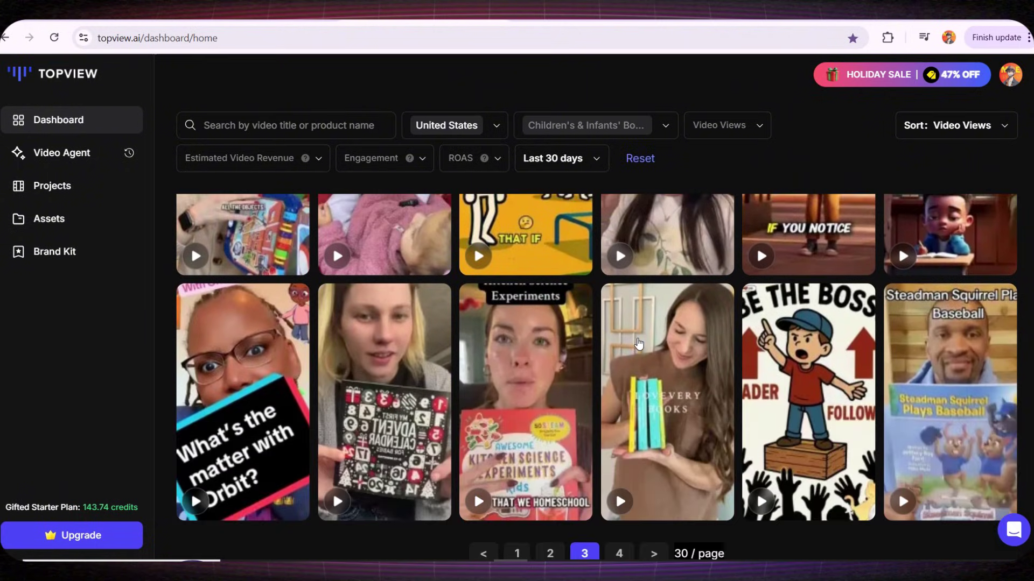
scroll(639, 343, down, 2)
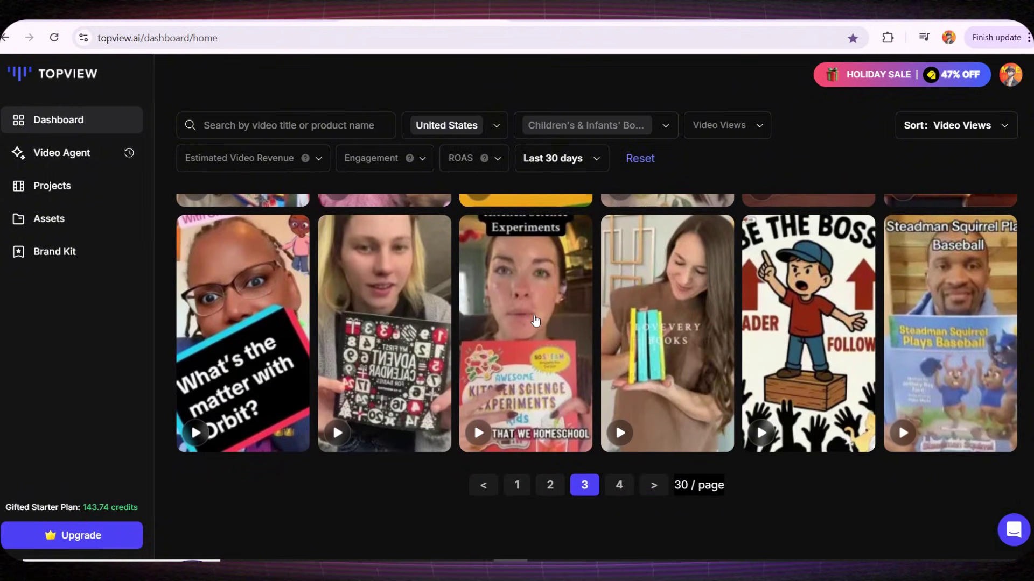
Check the Kitchen Science ad's Units Sold figure, then close its details.
click(535, 320)
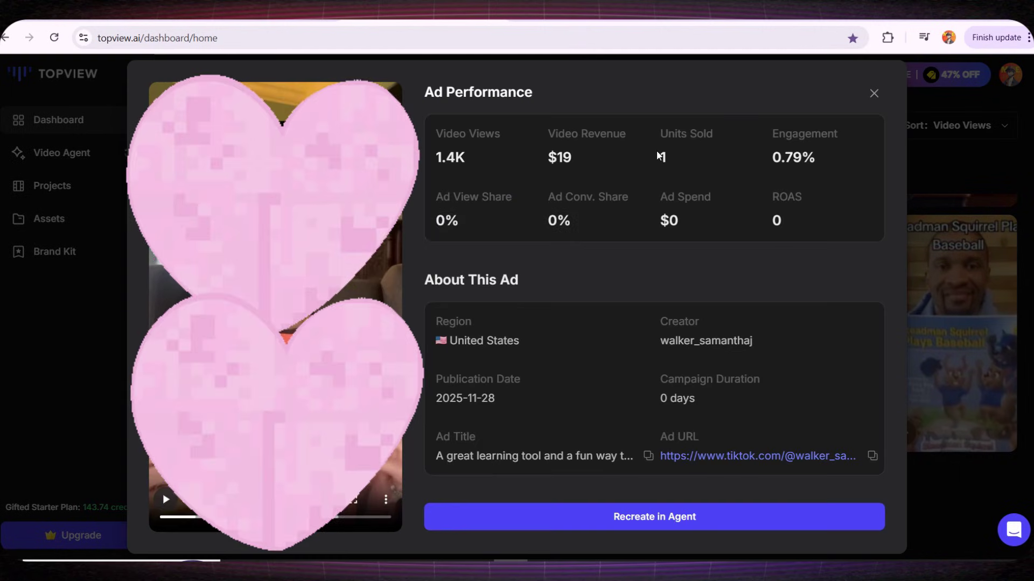
triple_click(663, 156)
drag(660, 155, 549, 157)
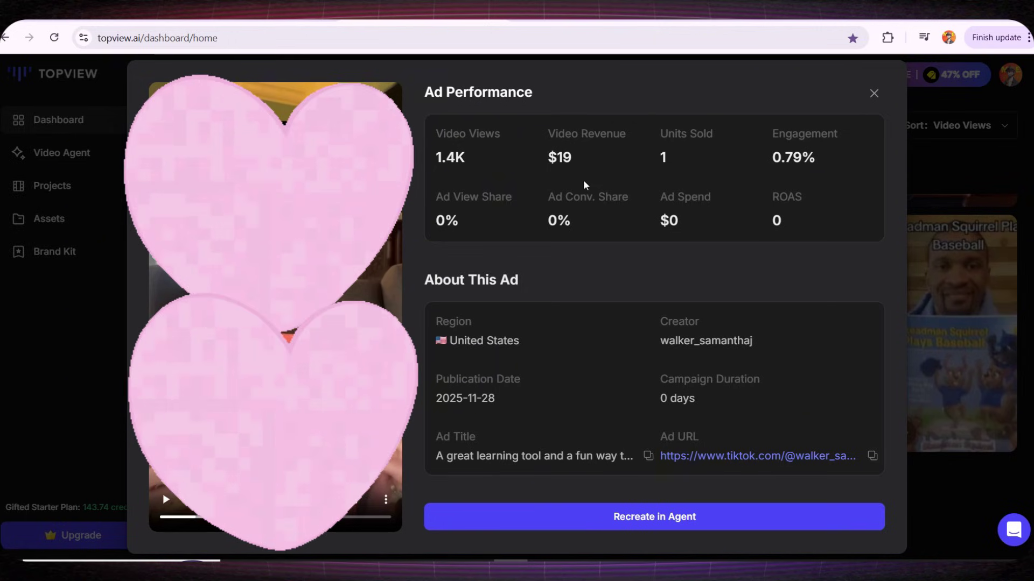
key(Escape)
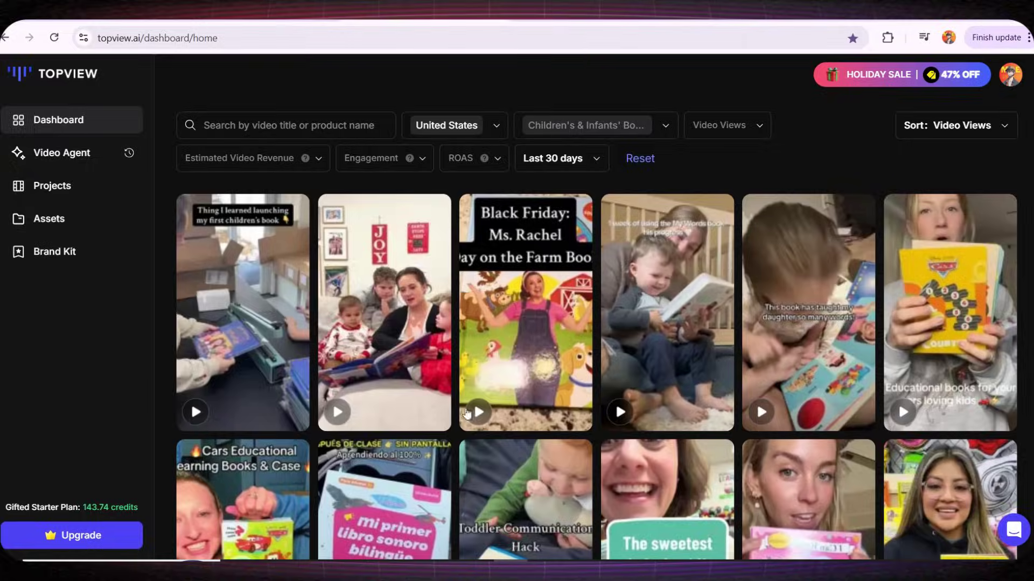
Review another ad's figures (18.85K views, 11 units, 4.21K revenue, $2842 spend) and close it.
click(548, 356)
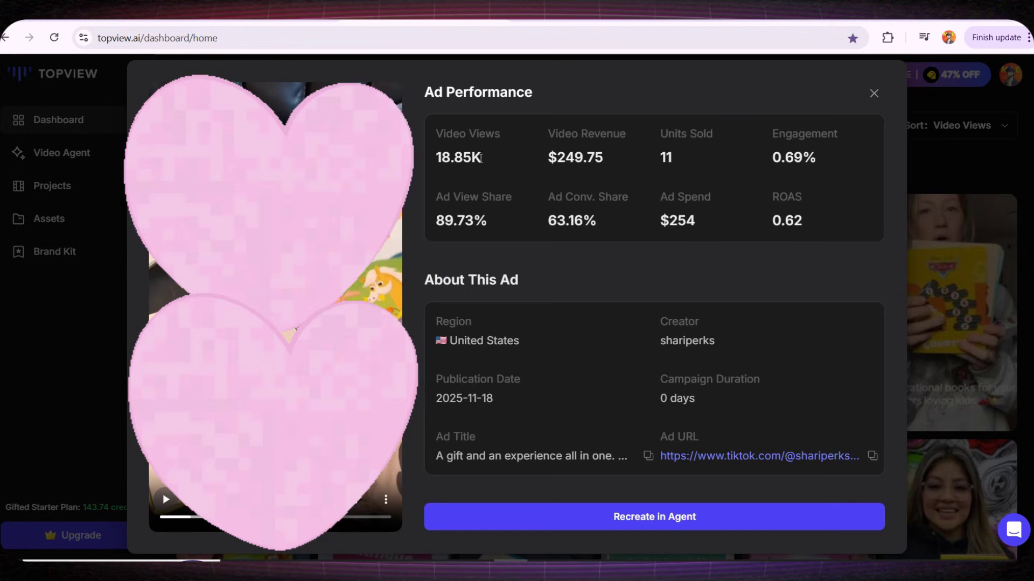
drag(482, 157, 432, 157)
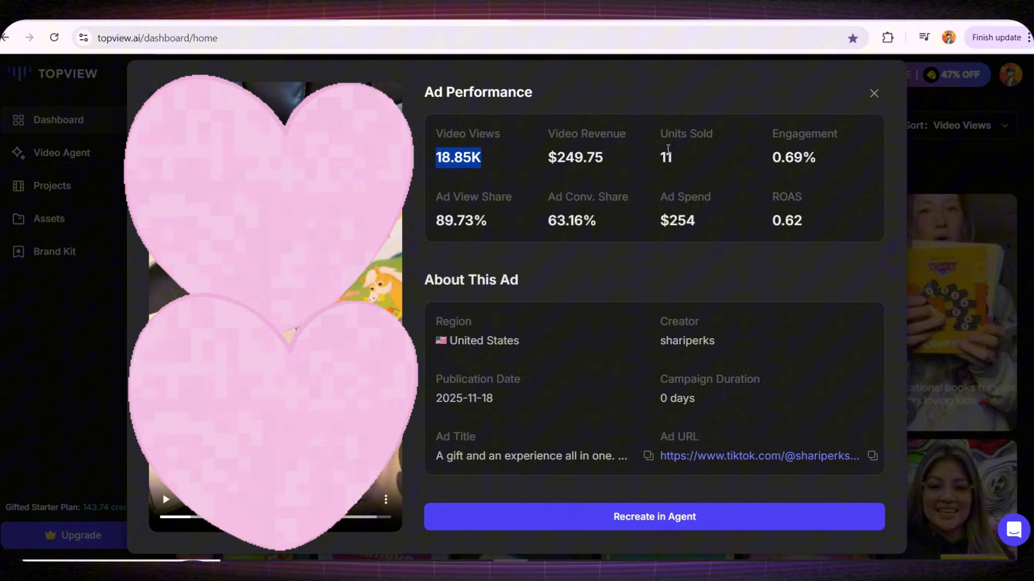
drag(666, 158, 547, 157)
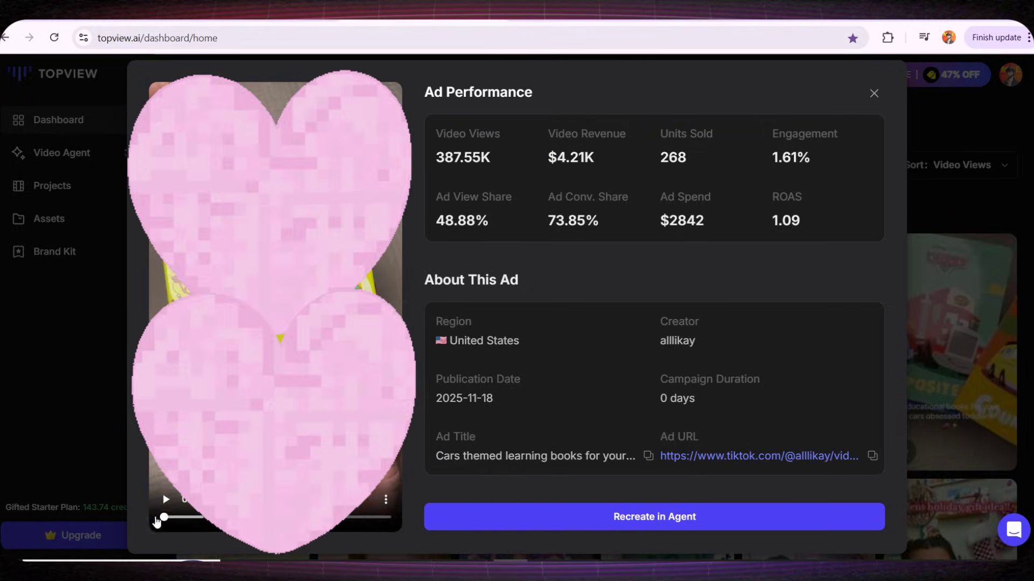
mouse_move(517, 195)
double_click(561, 158)
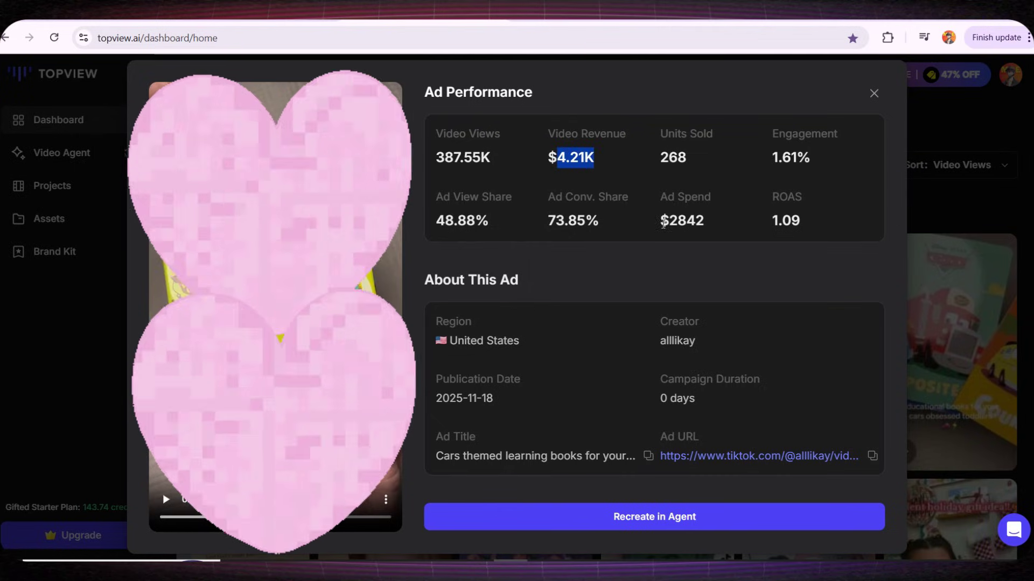
drag(670, 220, 708, 222)
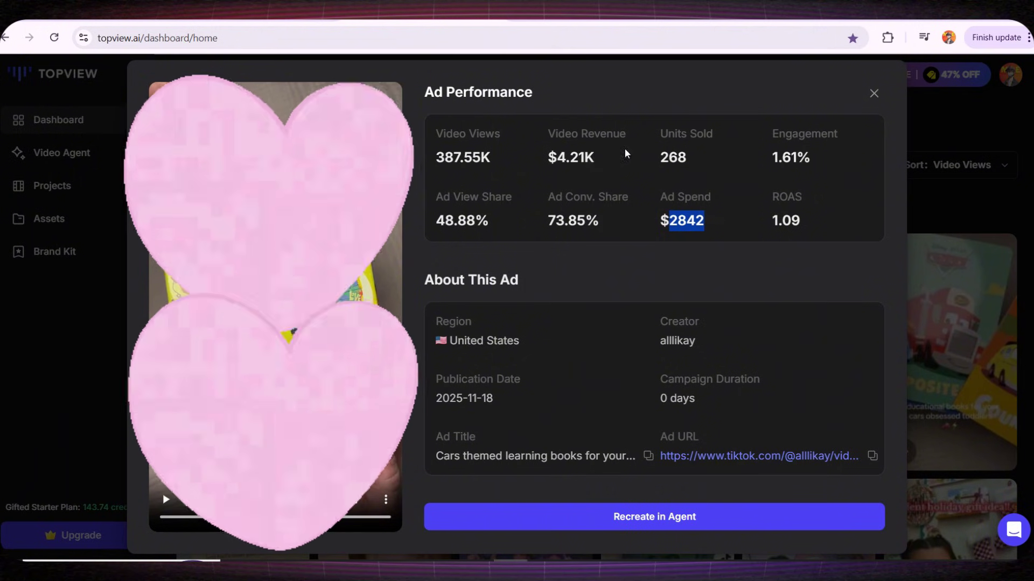
click(883, 94)
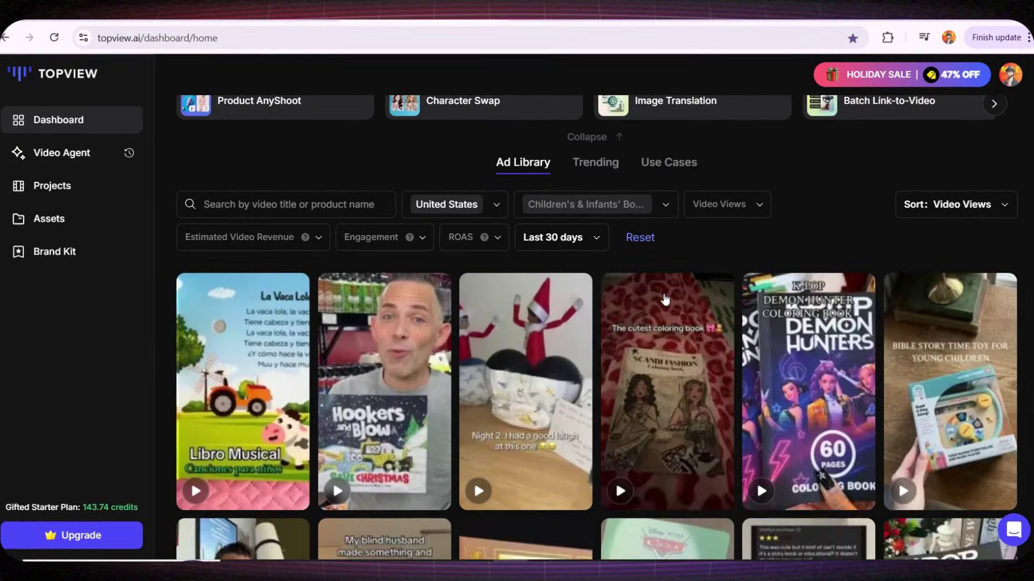
scroll(693, 329, down, 2)
scroll(693, 329, down, 15)
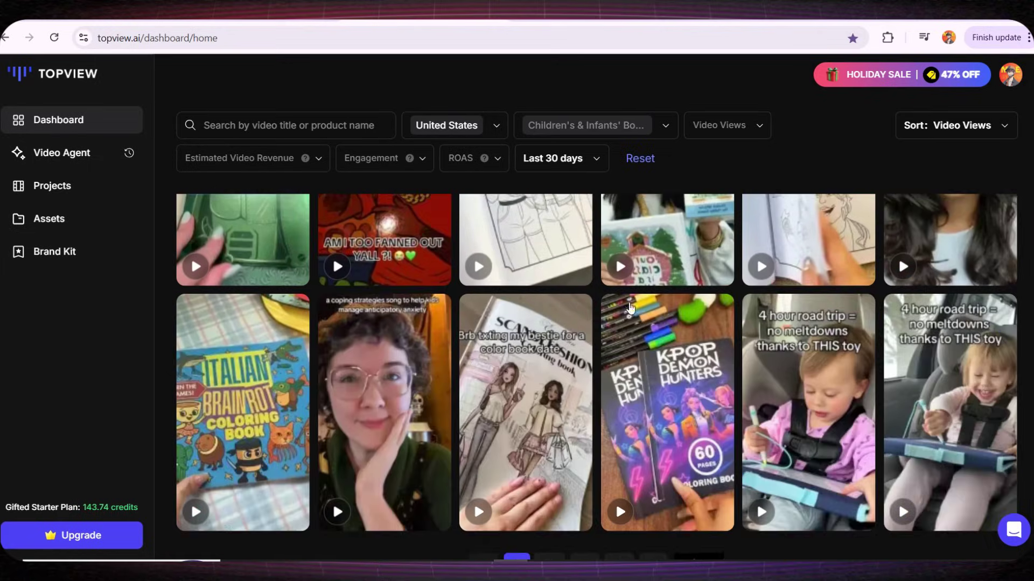
scroll(567, 356, up, 5)
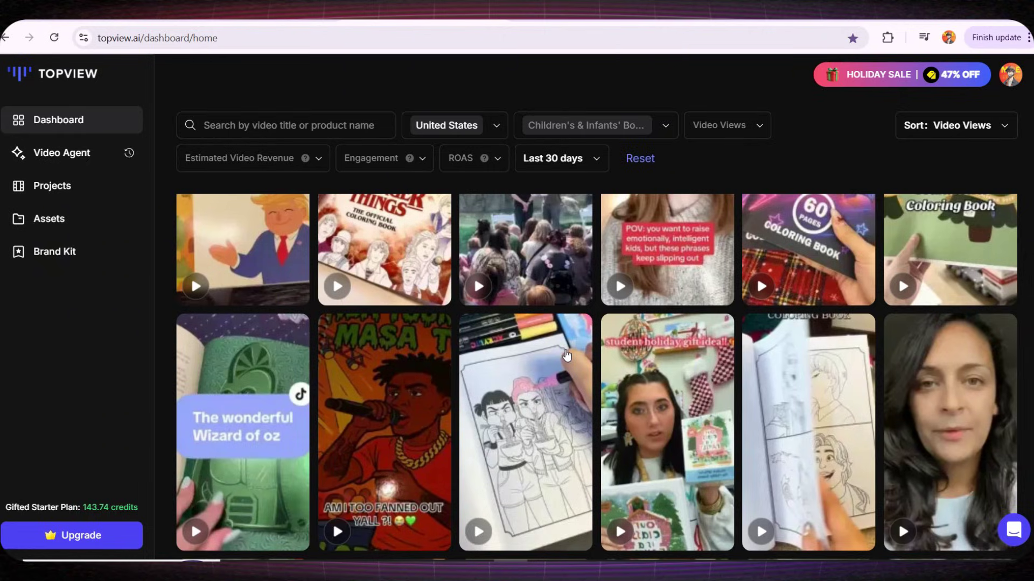
scroll(566, 354, up, 10)
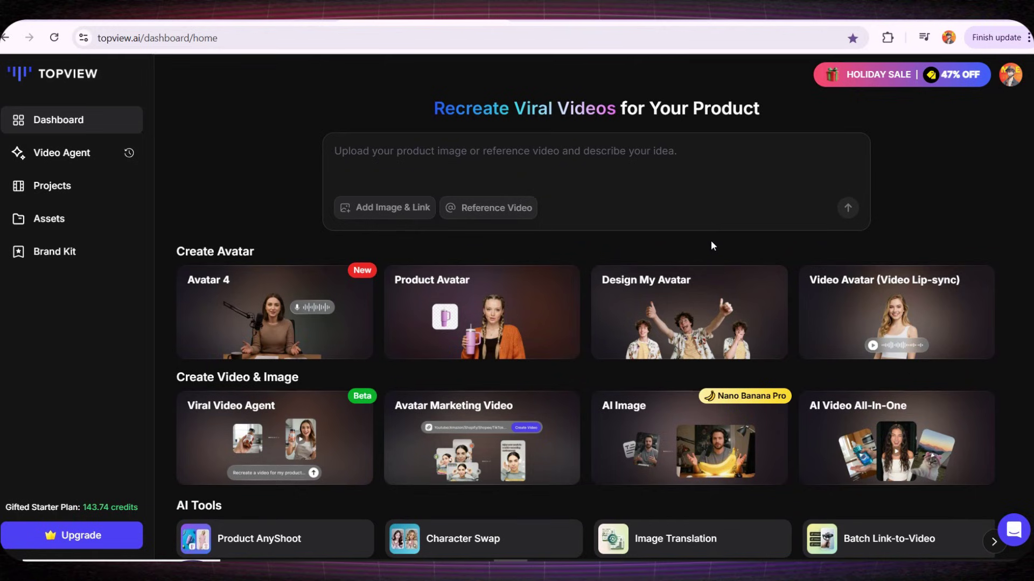
Open Avatar 4 and upload the cartoon portrait from Untitled design (65) as a new avatar.
click(269, 304)
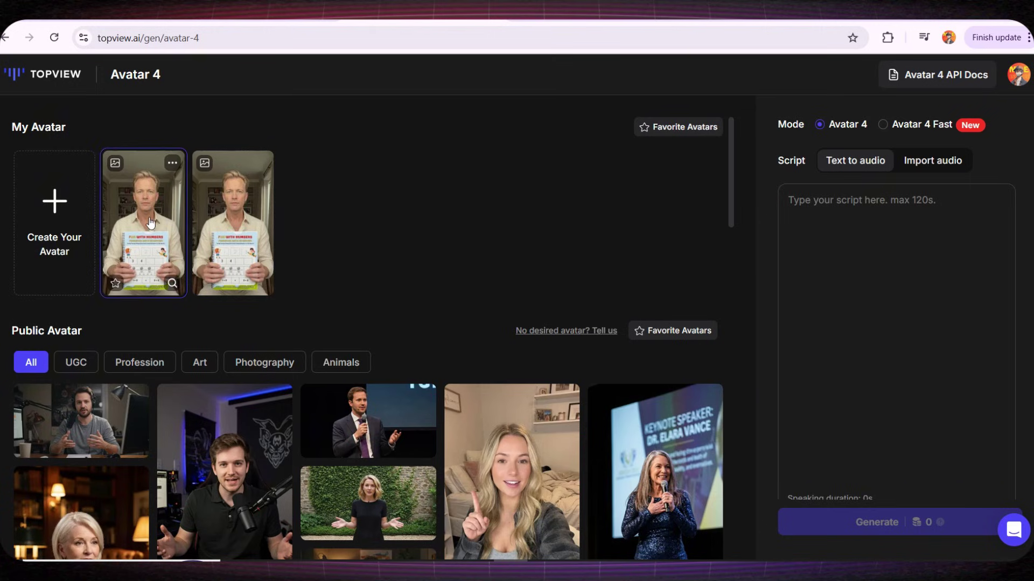
scroll(443, 200, down, 5)
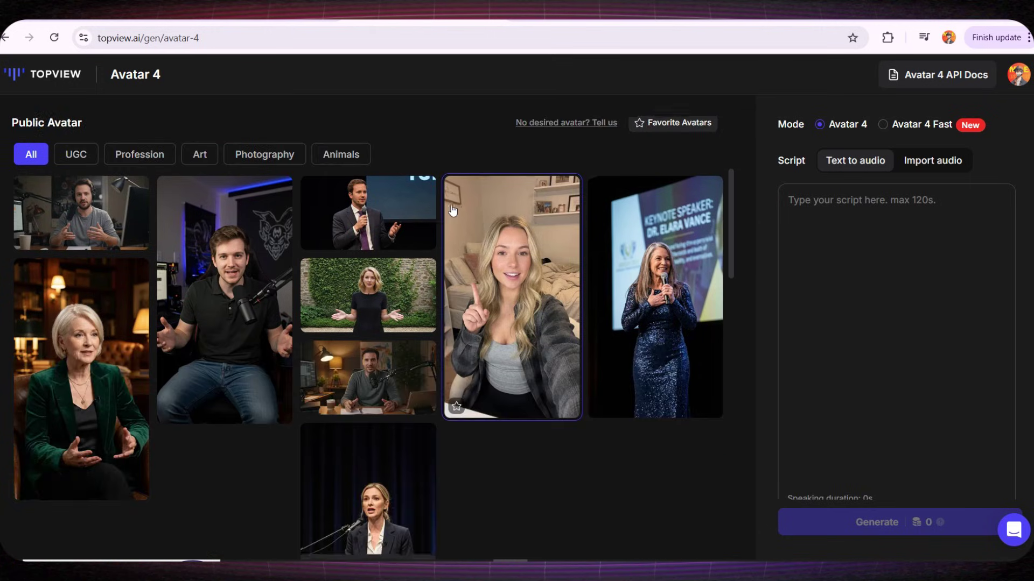
scroll(520, 211, down, 6)
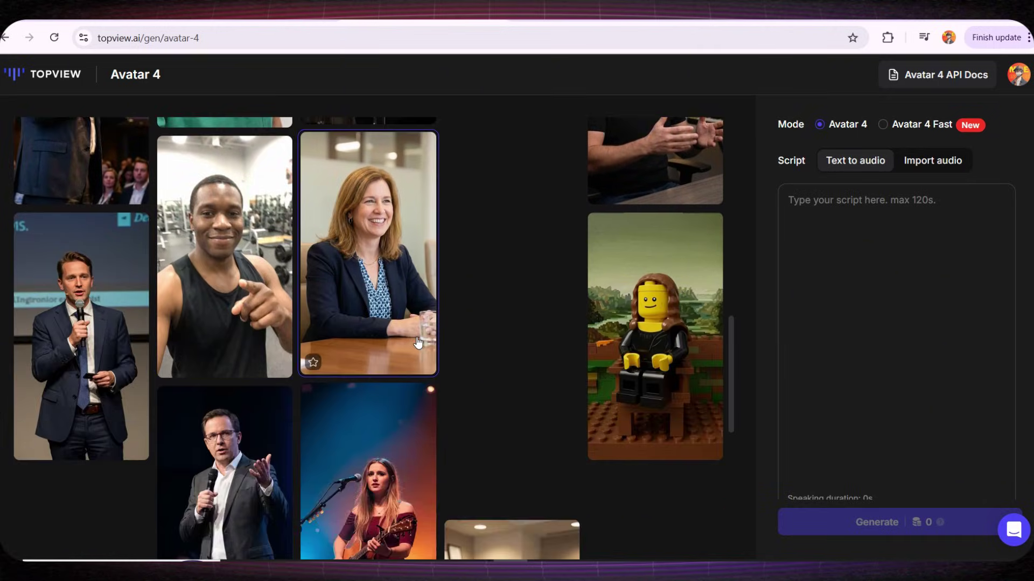
scroll(418, 342, up, 7)
scroll(418, 342, up, 5)
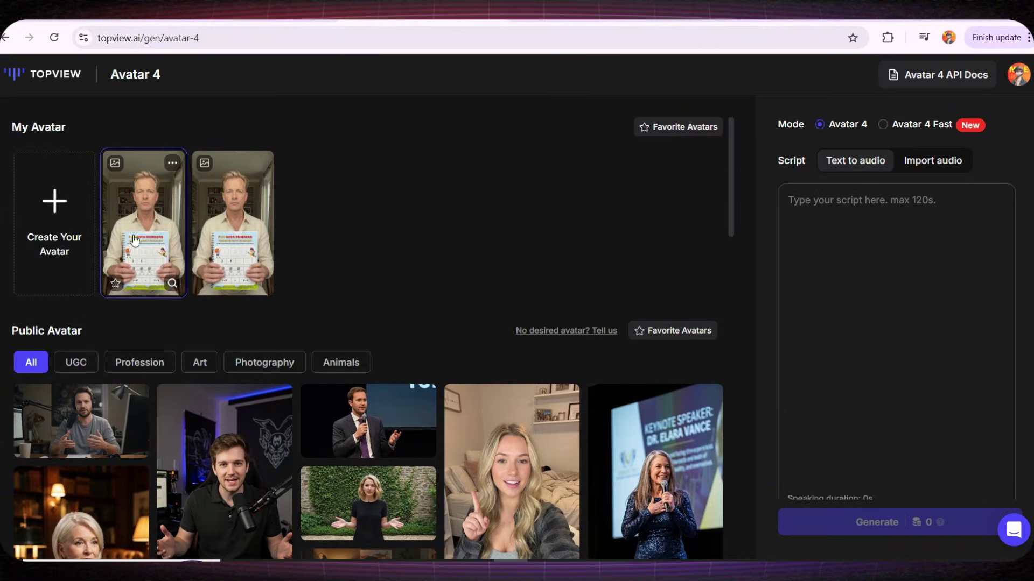
mouse_move(54, 207)
click(54, 186)
click(916, 105)
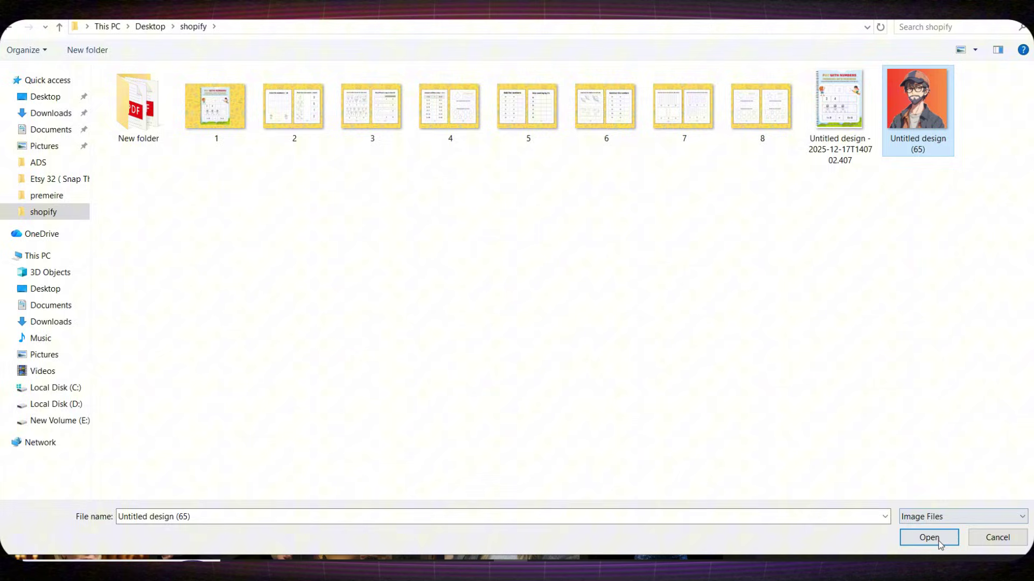
click(923, 537)
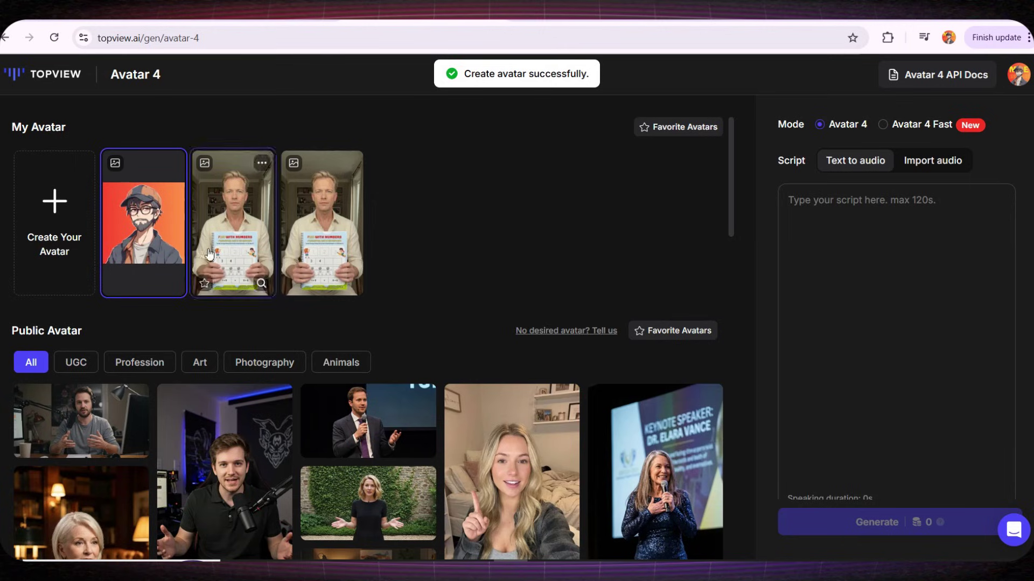
mouse_move(153, 230)
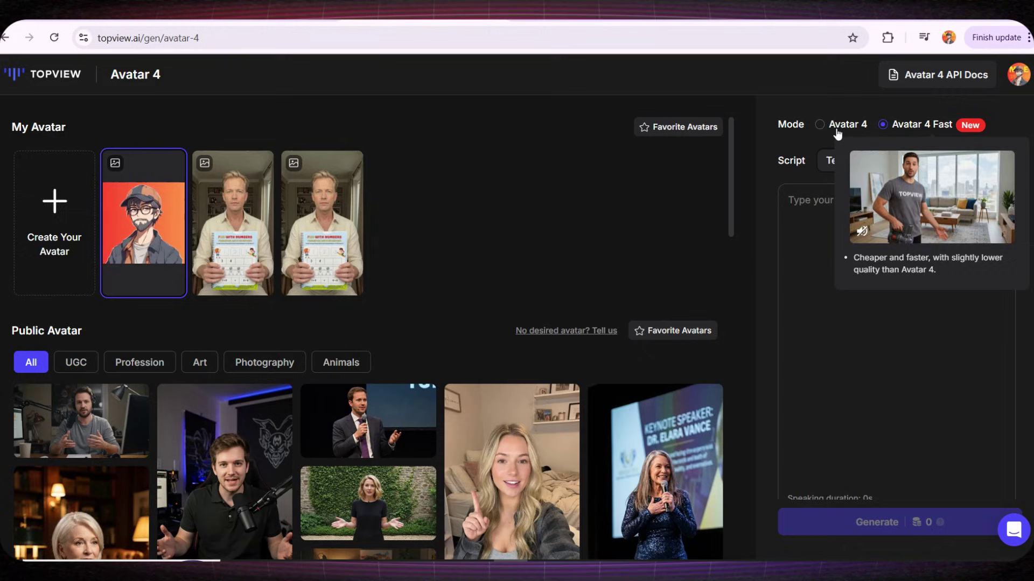
Switch to Avatar 4 Fast, paste the math-workbook script, and choose the Carson voice.
click(881, 133)
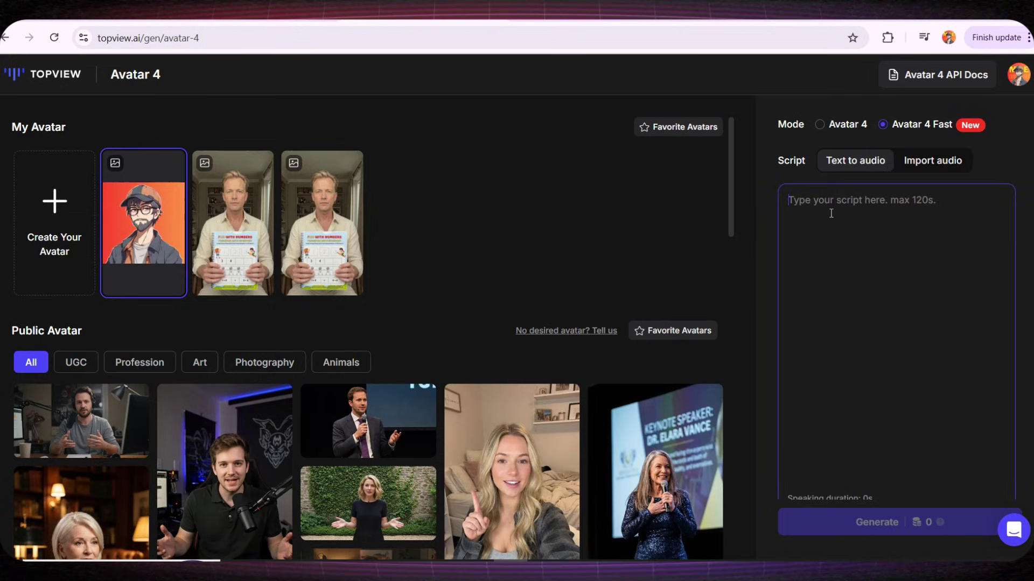
text(Looking for a fun and easy way to teach your child math? This 100-page preschool math workbook is designed for kids ages 3 and up and helps them learn numbers step by step through tracing numbers from 1 to 100, counting objects, matching quantities, adding and subtracting, comparing numbers, skip counting, and learning basic shapes. The black and white pages are perfect for printing, coloring, and daily practice, making this book ideal for homeschool, preschool, and kindergarten learning. Help your child build strong math skills with confidence and have fun learning—one page at a time!)
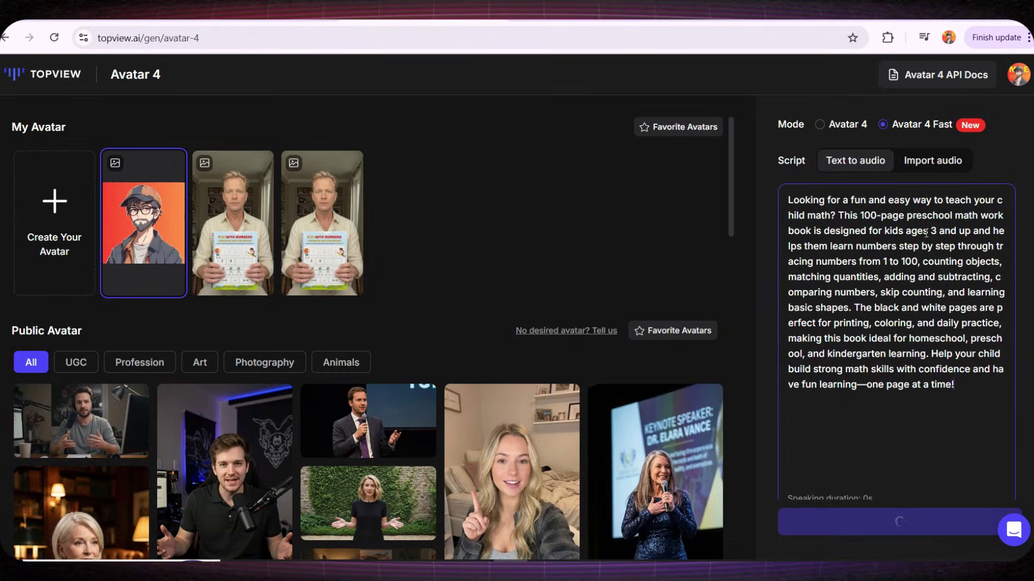
scroll(926, 235, down, 3)
scroll(925, 236, down, 2)
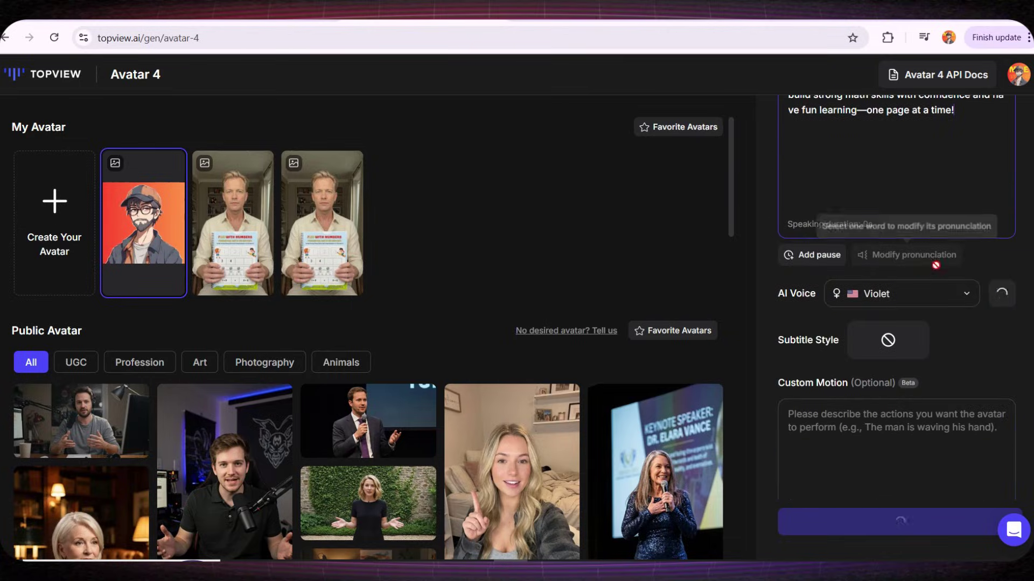
click(939, 293)
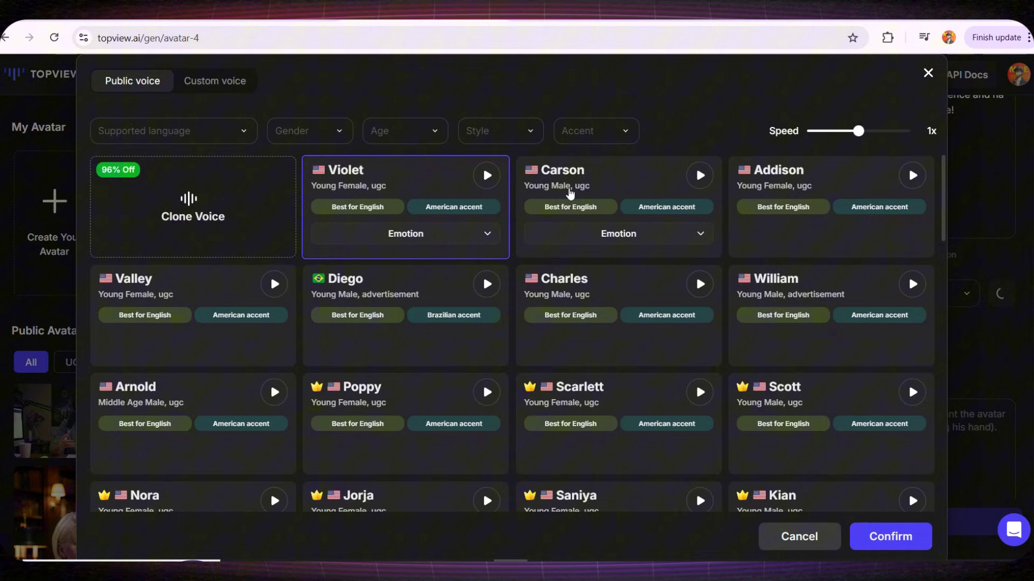
click(582, 183)
click(867, 536)
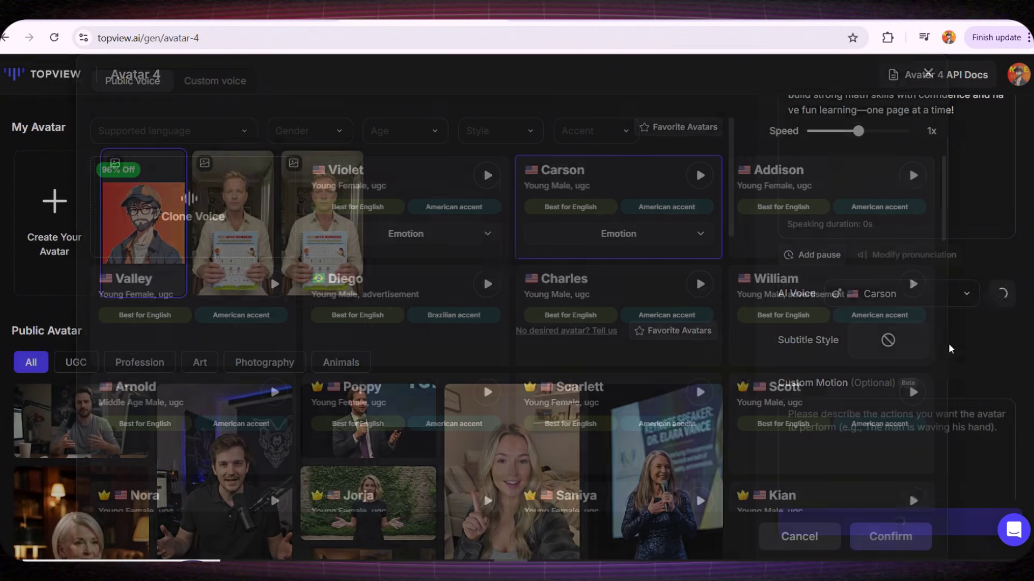
Generate the cartoon avatar video and export it at 720P.
scroll(967, 306, down, 1)
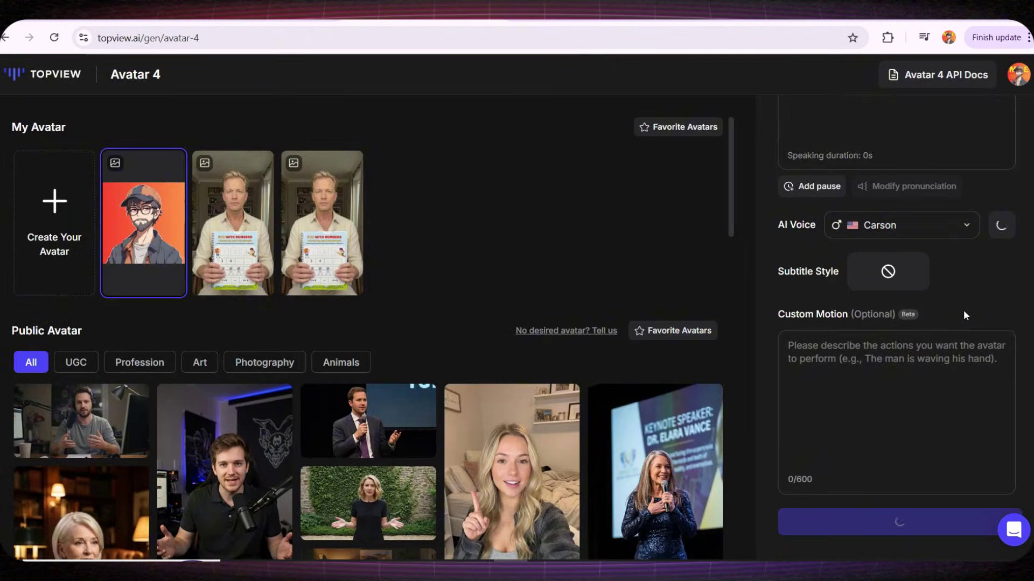
drag(785, 297, 847, 297)
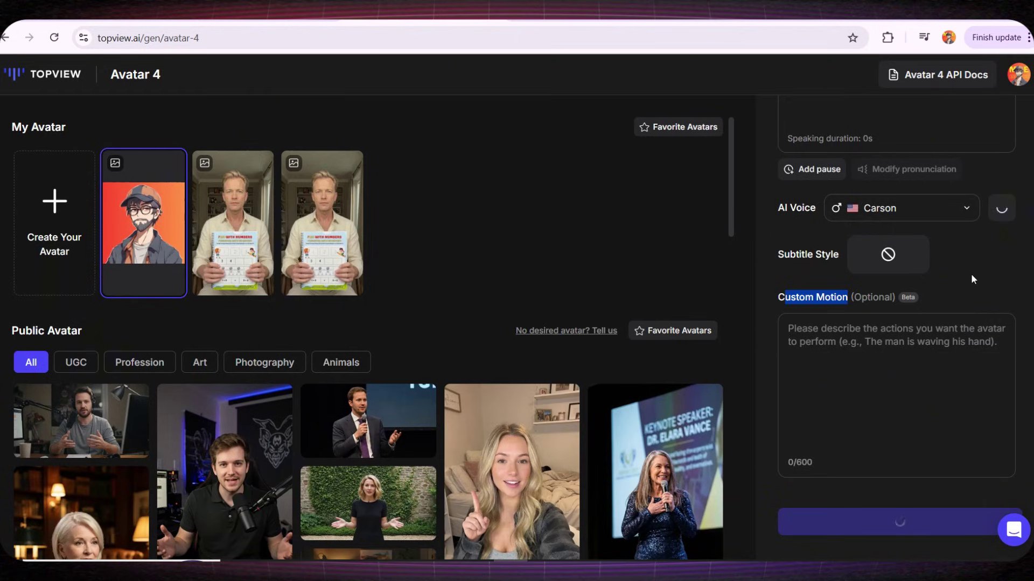
click(913, 405)
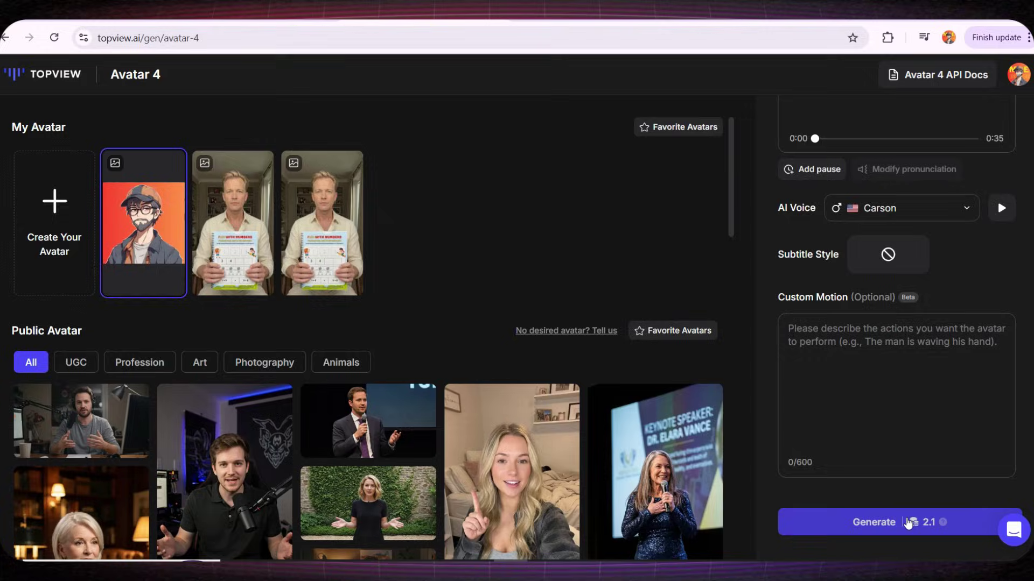
click(909, 523)
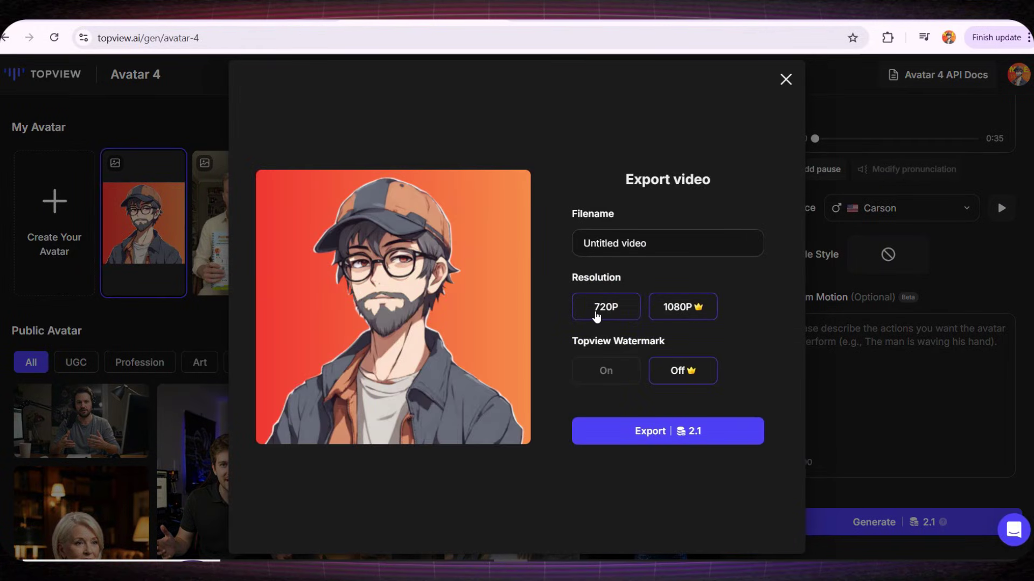
click(596, 315)
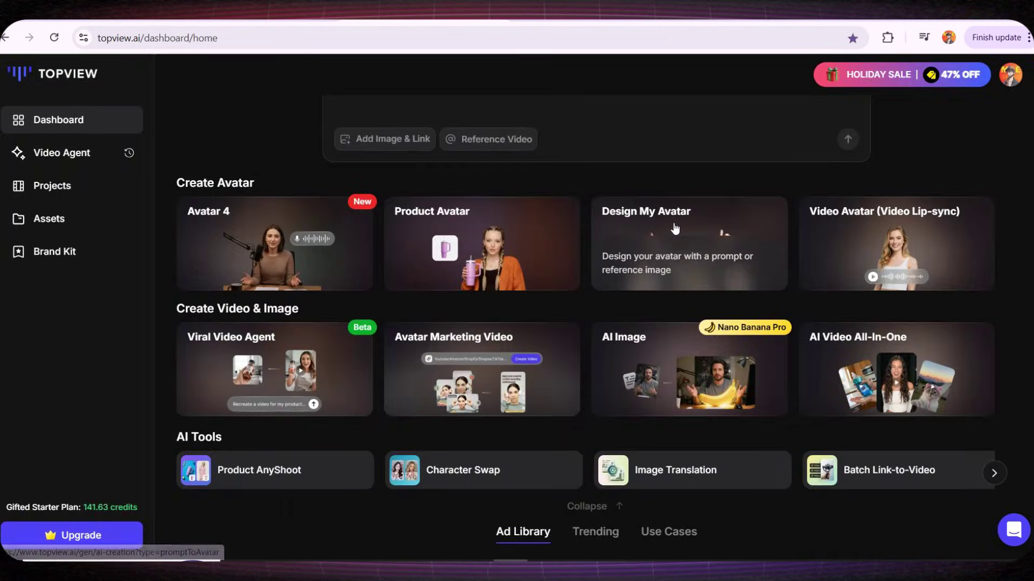
In Design My Avatar, upload the cartoon portrait as the face reference.
click(675, 229)
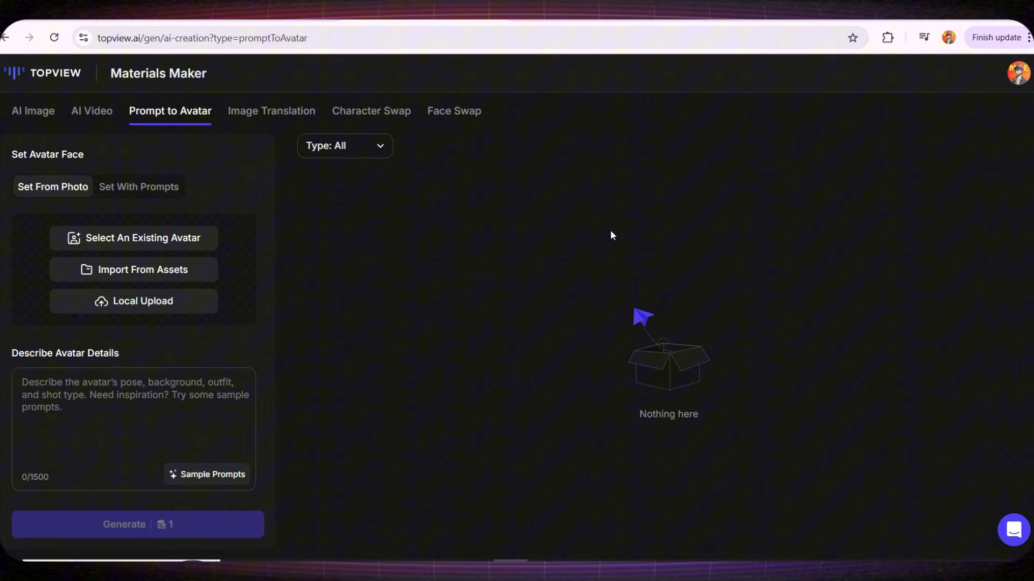
click(146, 302)
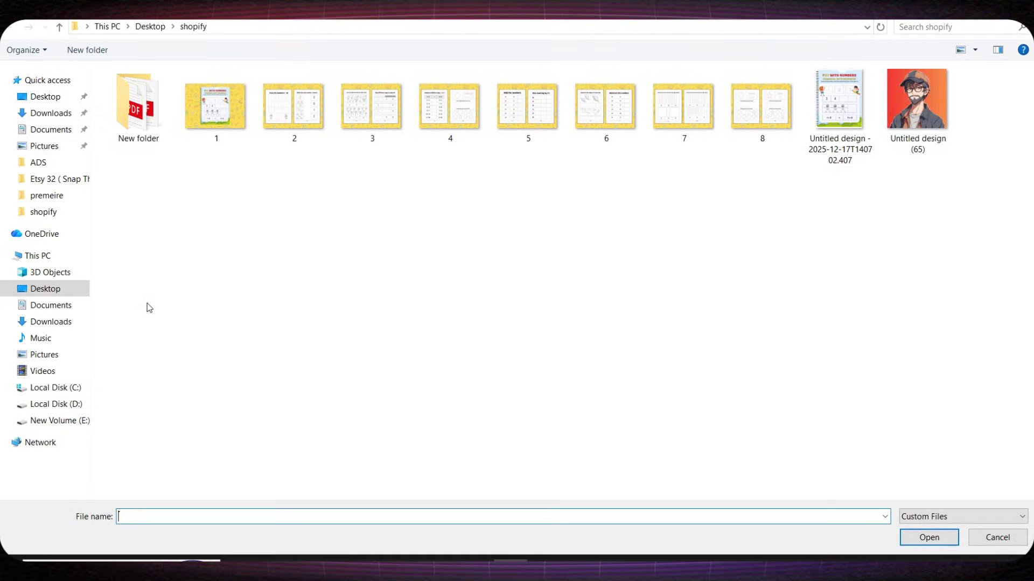
click(894, 129)
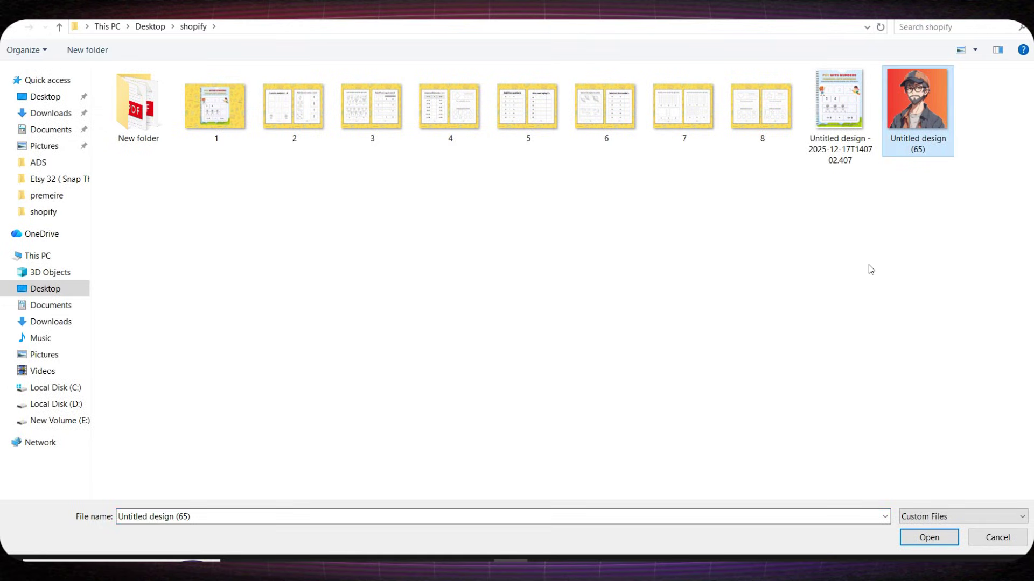
click(927, 538)
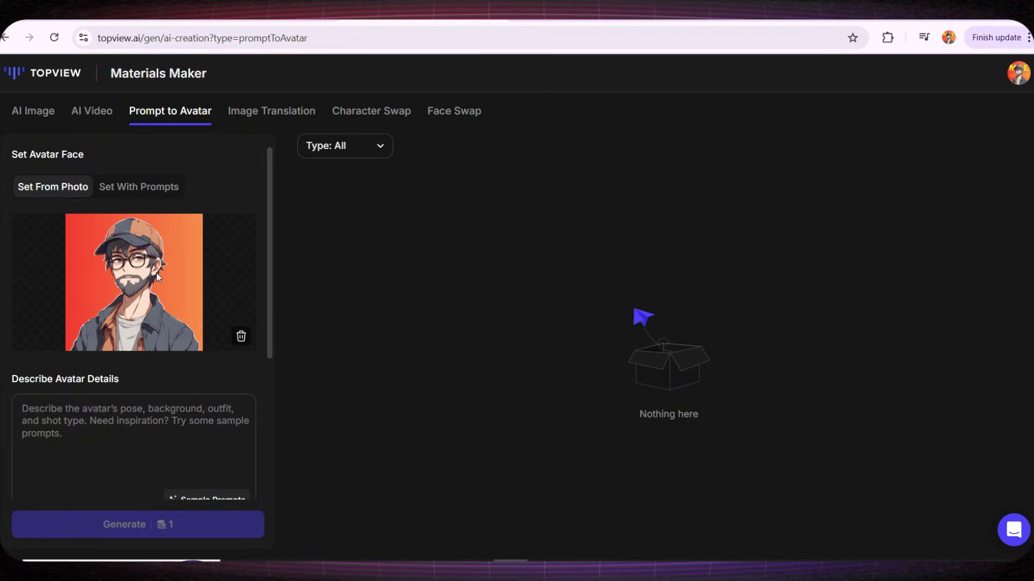
Paste the bearded man in blue hoodie studio-microphone description, choose Pro style, and generate.
scroll(161, 270, down, 2)
click(157, 342)
key(ctrl+v)
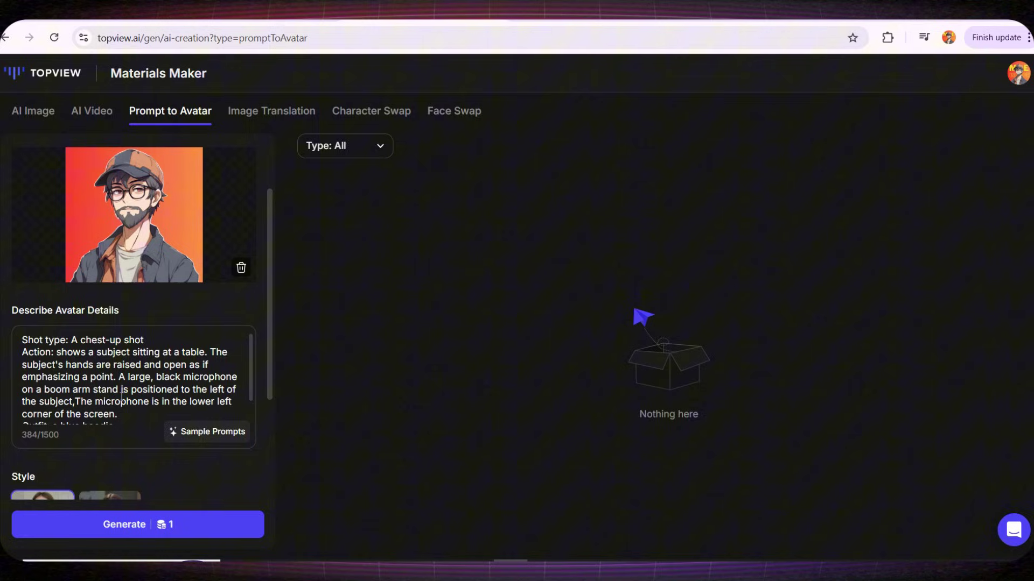
scroll(122, 390, down, 5)
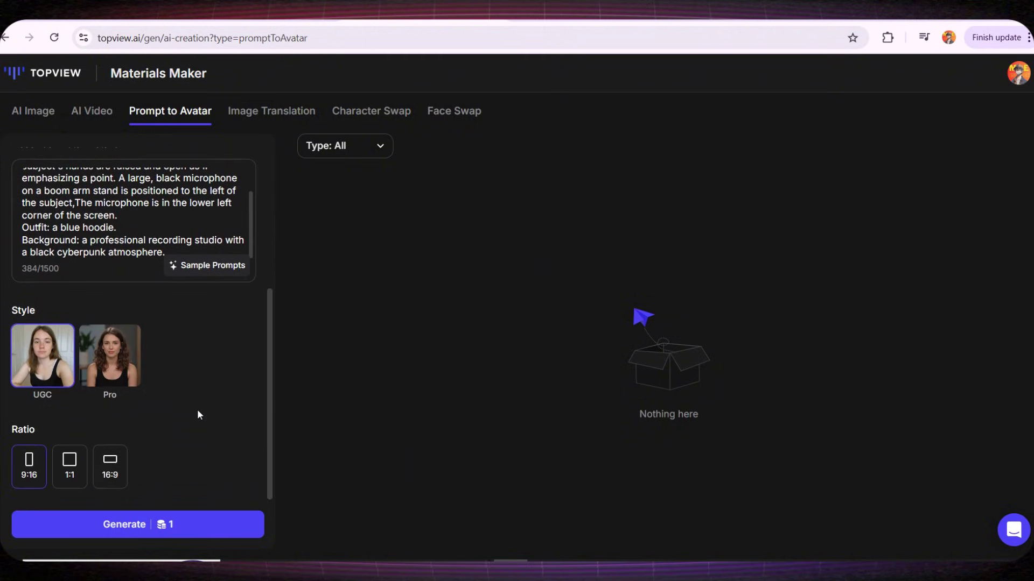
click(122, 378)
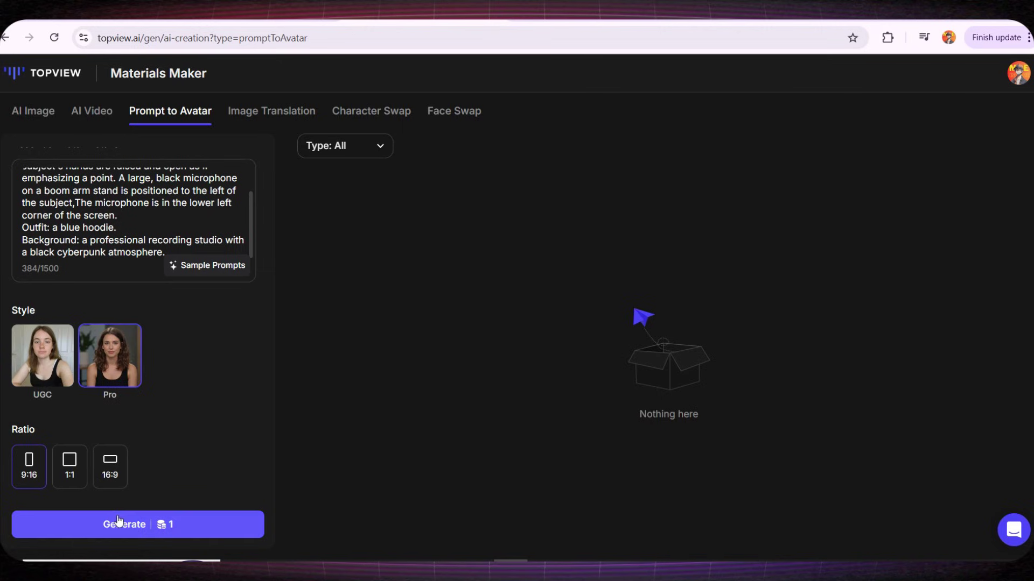
click(144, 521)
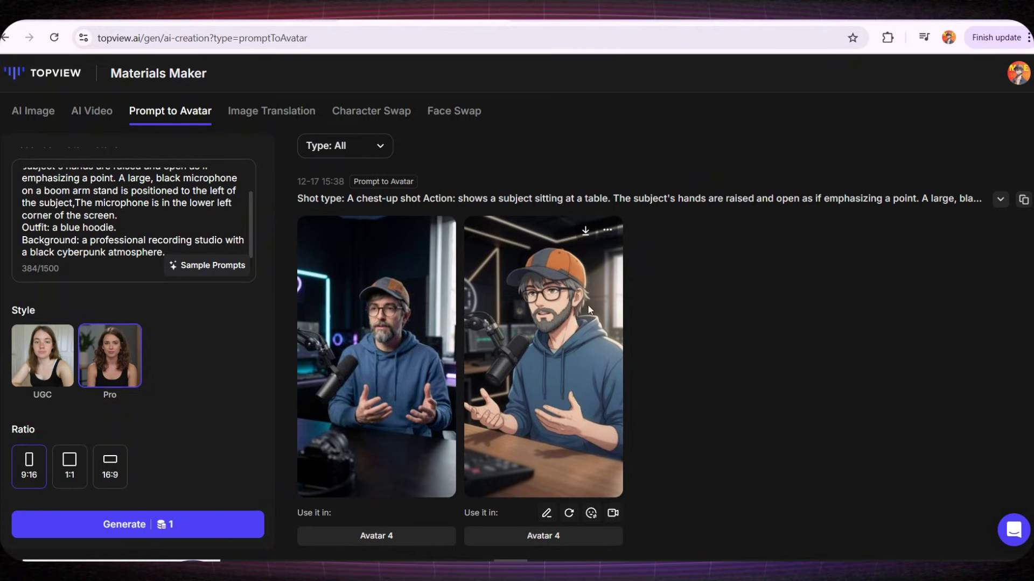
Send the illustrated avatar image to Kling 2.6 Image to Video, then return to the dashboard.
scroll(574, 311, down, 1)
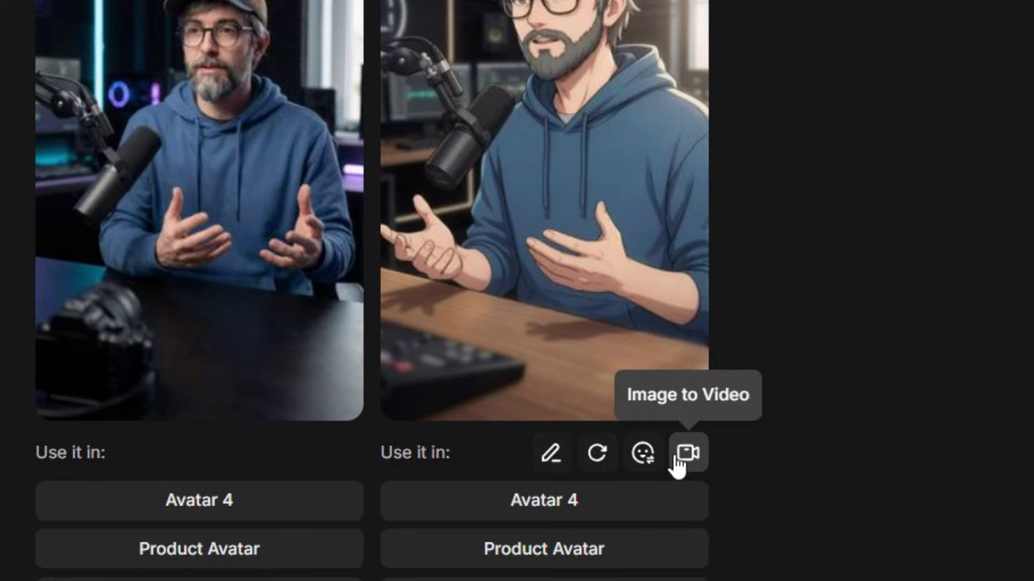
click(700, 449)
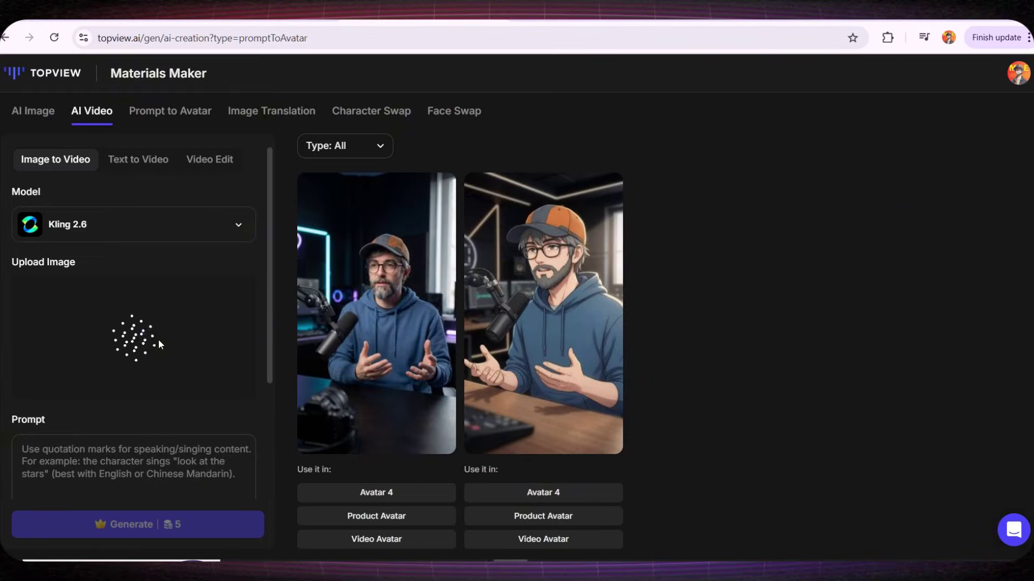
scroll(153, 336, down, 3)
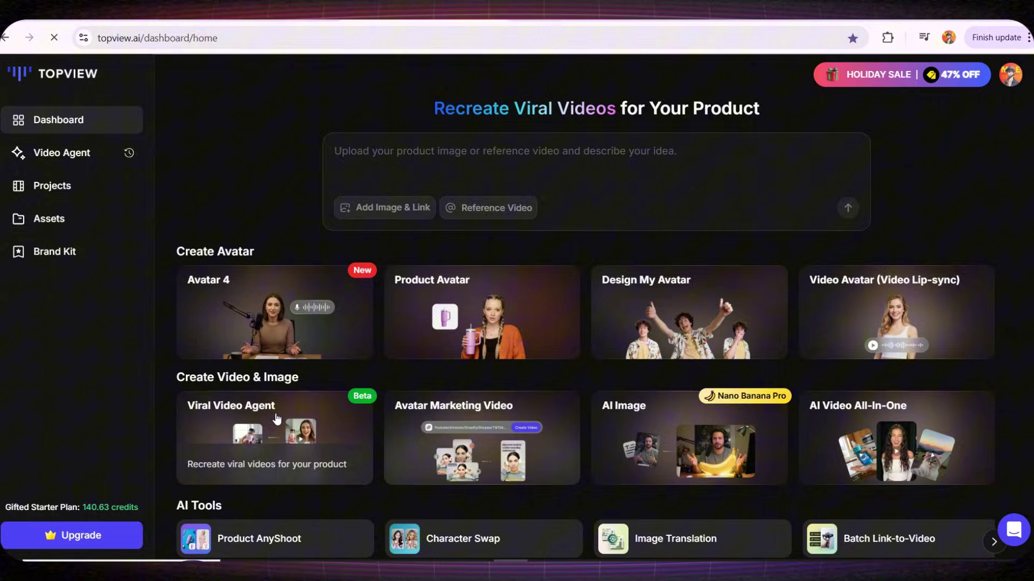
Open Video Agent's Add Image & Link dialog and its link field, then the Etsy opal ring listing.
click(276, 416)
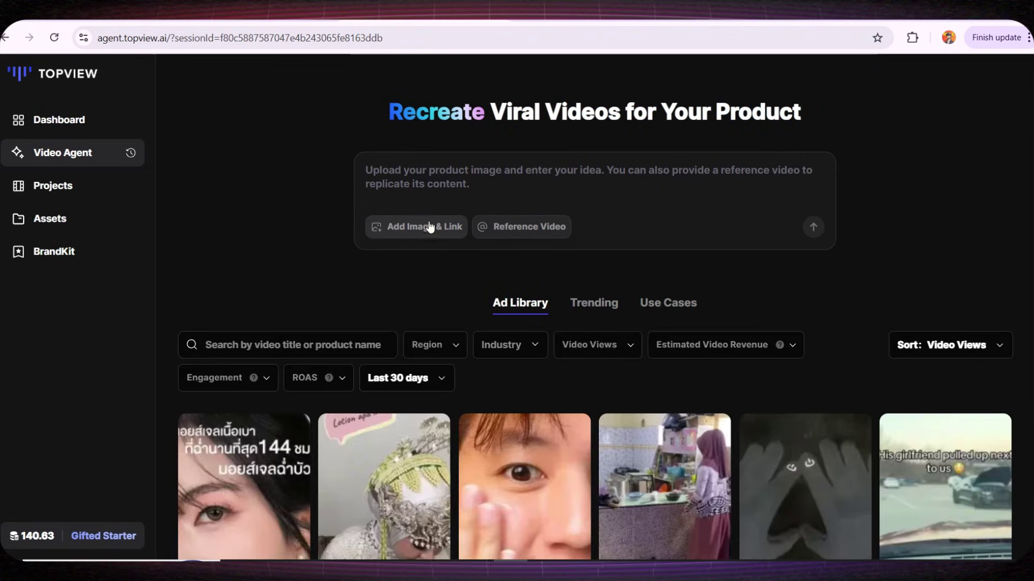
click(513, 172)
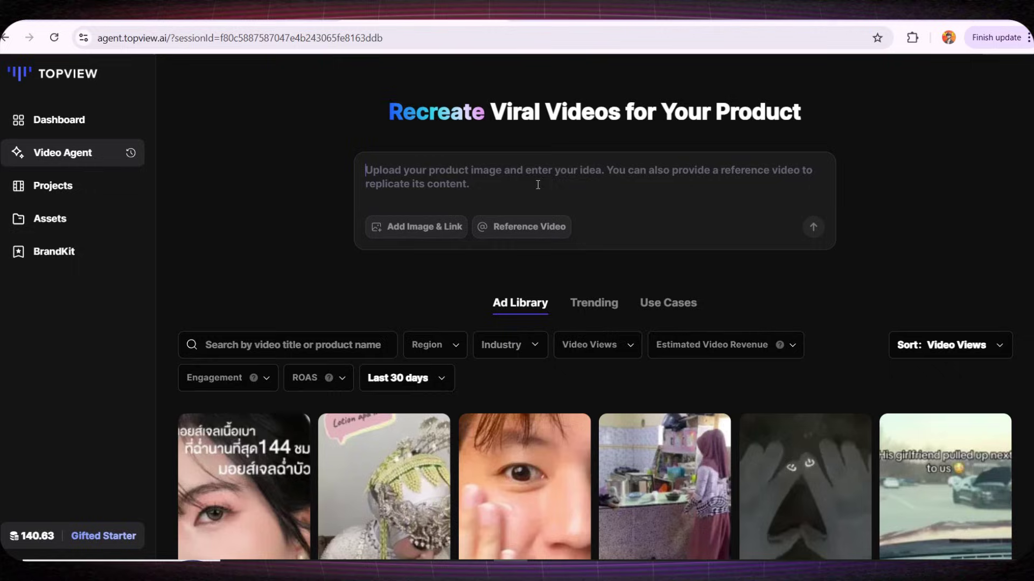
click(422, 231)
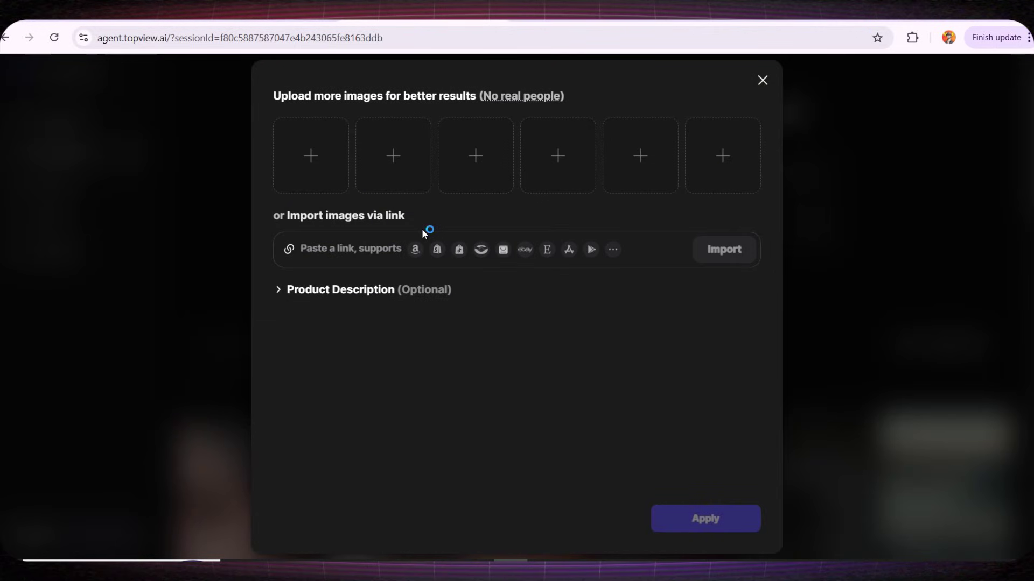
click(349, 253)
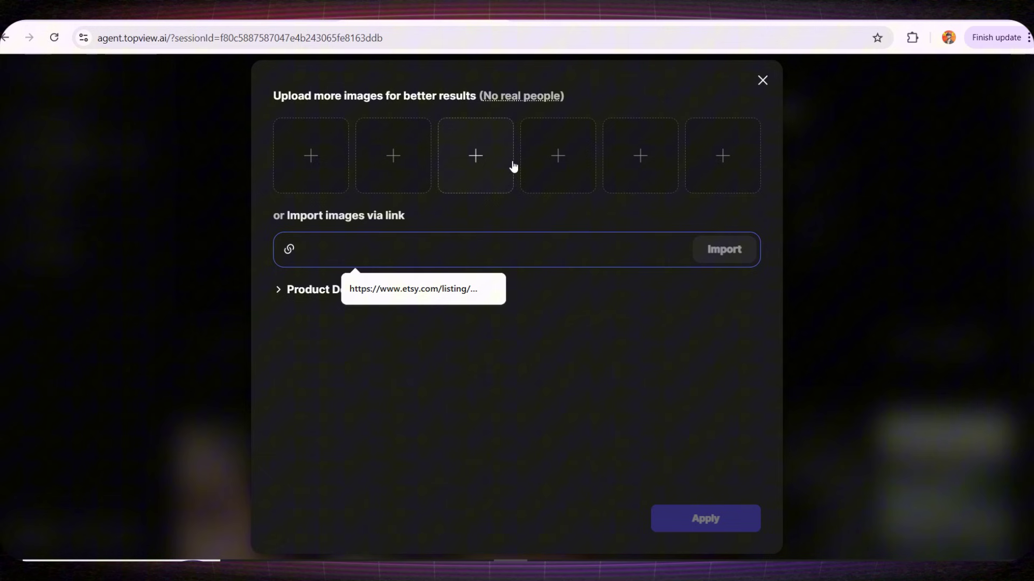
click(589, 355)
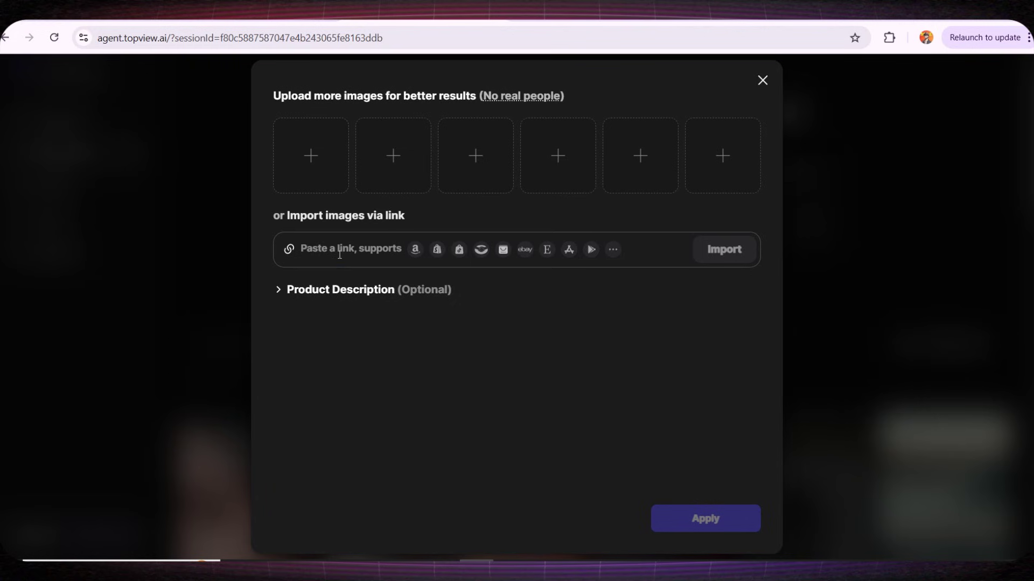
Import six opal ring photos from the Etsy link, swapping the size chart for the ring-on-hand photo.
click(339, 254)
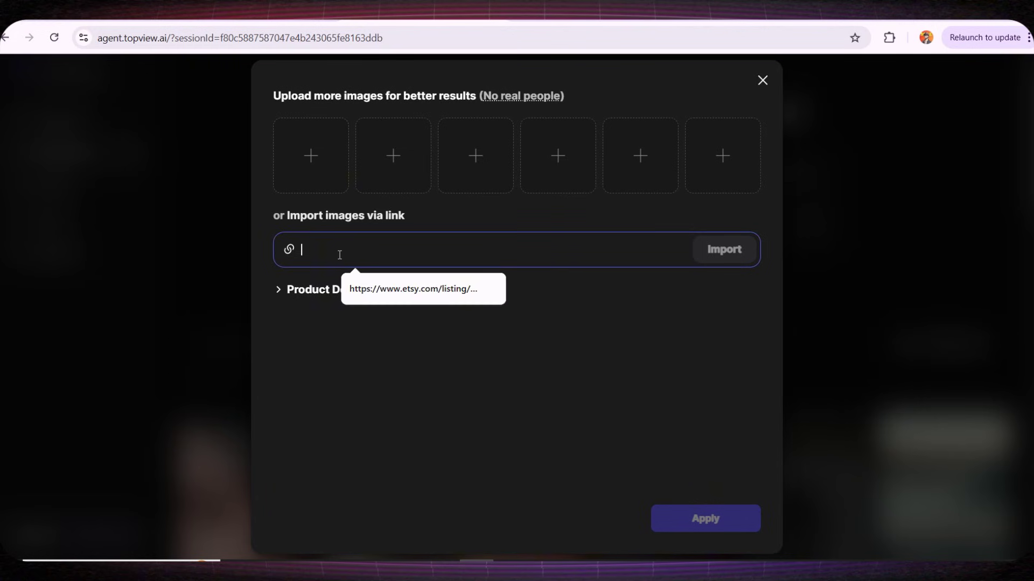
key(ctrl+v)
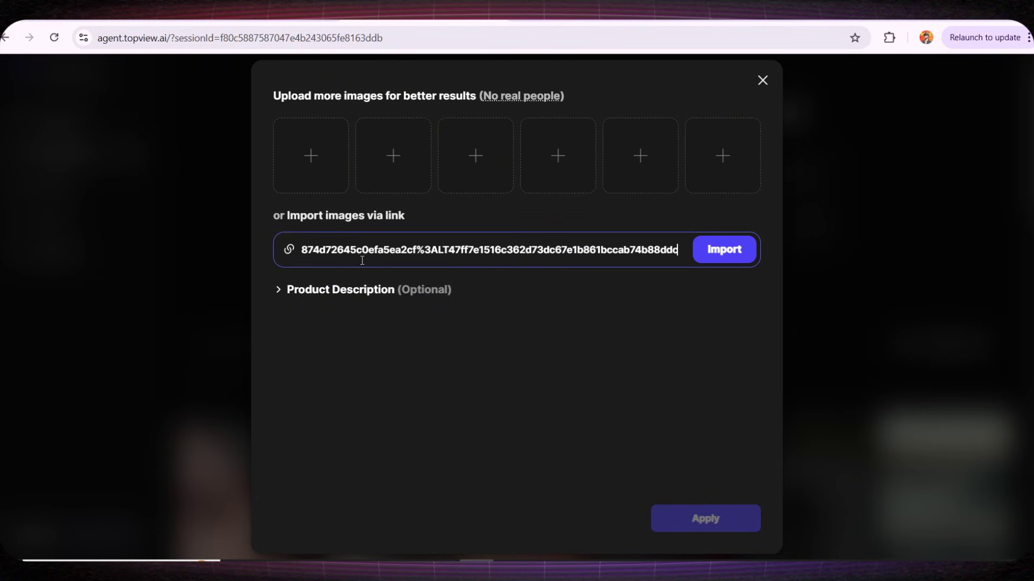
click(731, 251)
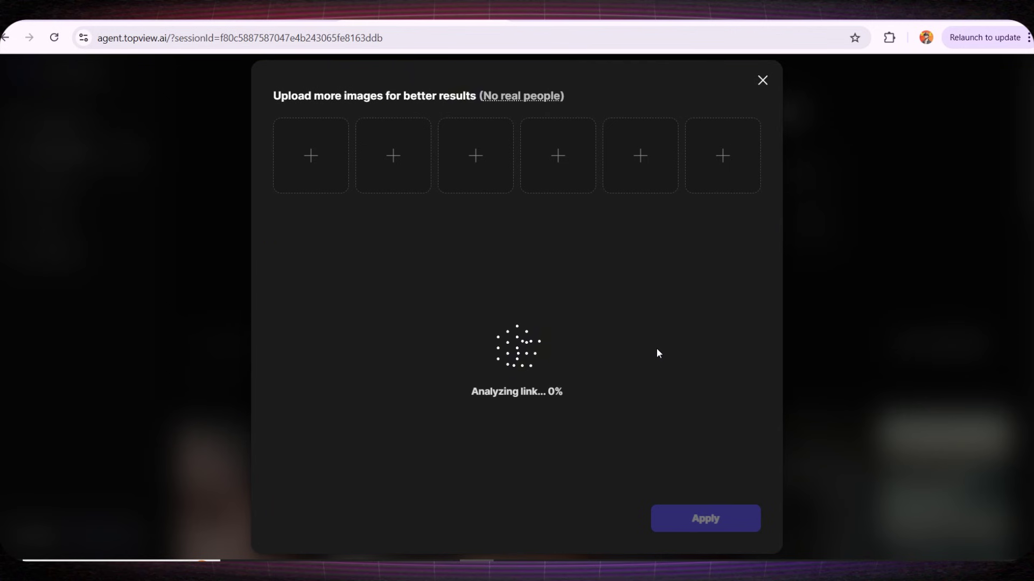
click(745, 226)
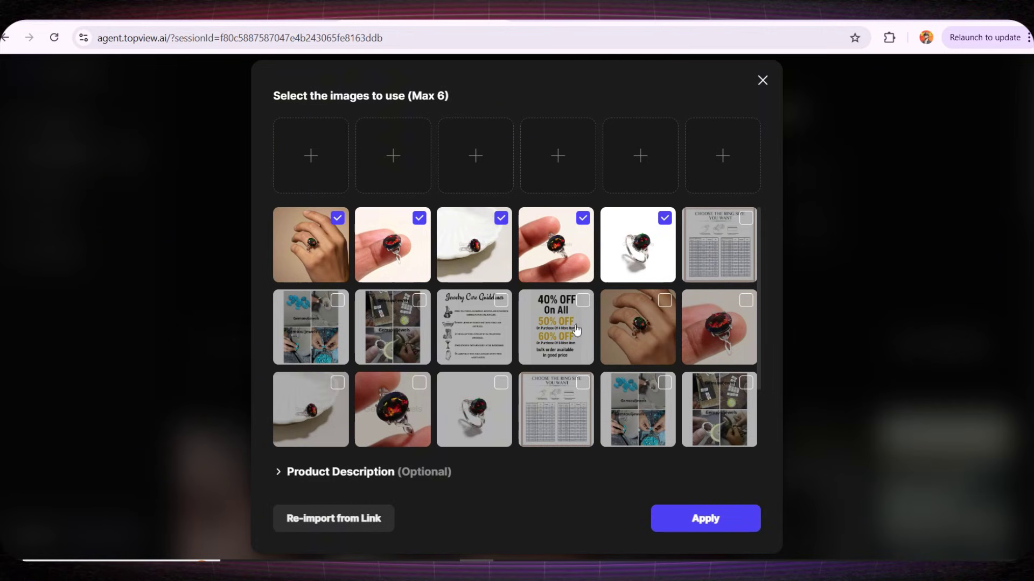
click(662, 304)
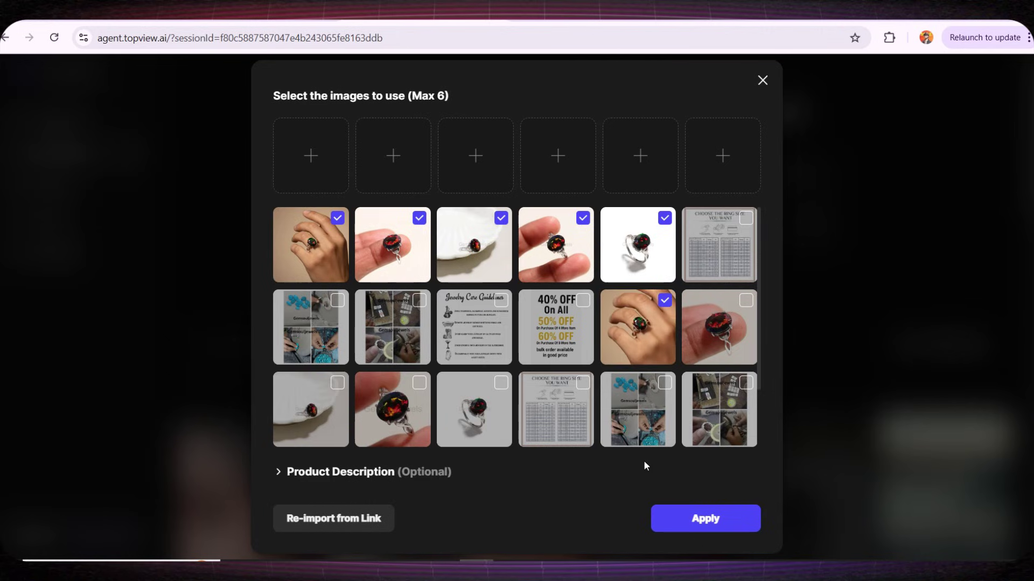
click(688, 525)
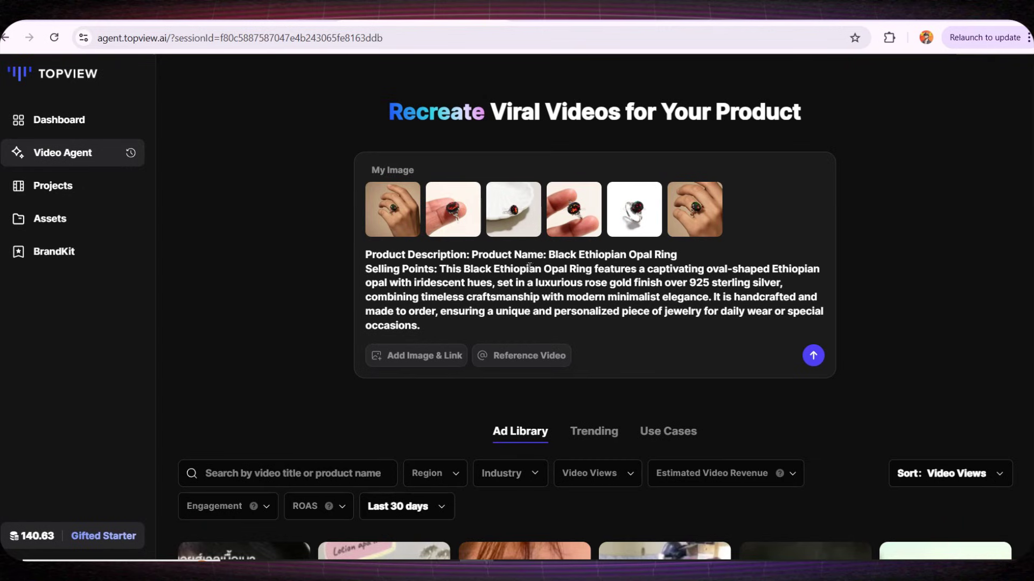
Send the opal ring images and description to the agent and play the 15-second result.
click(813, 356)
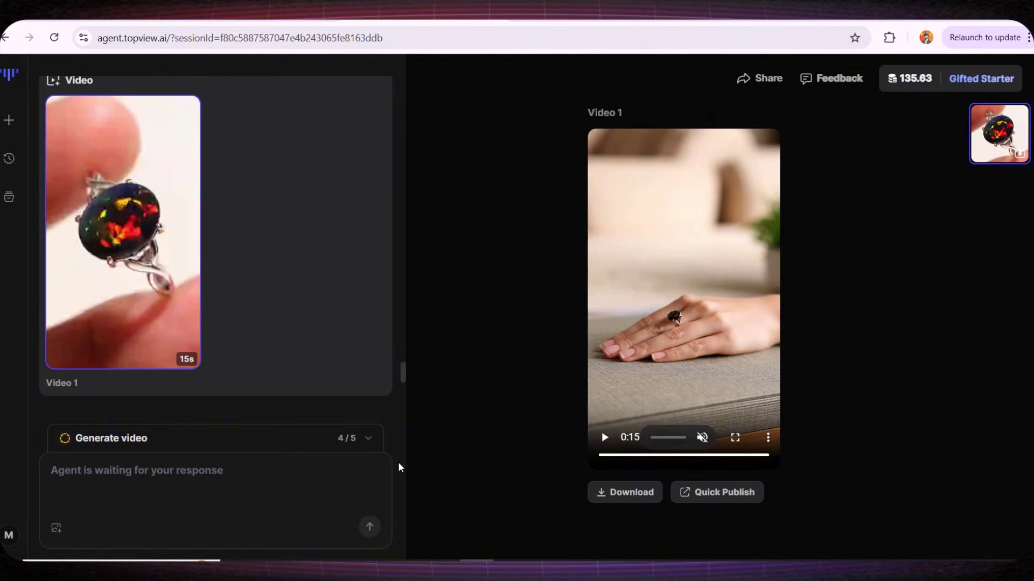
click(603, 446)
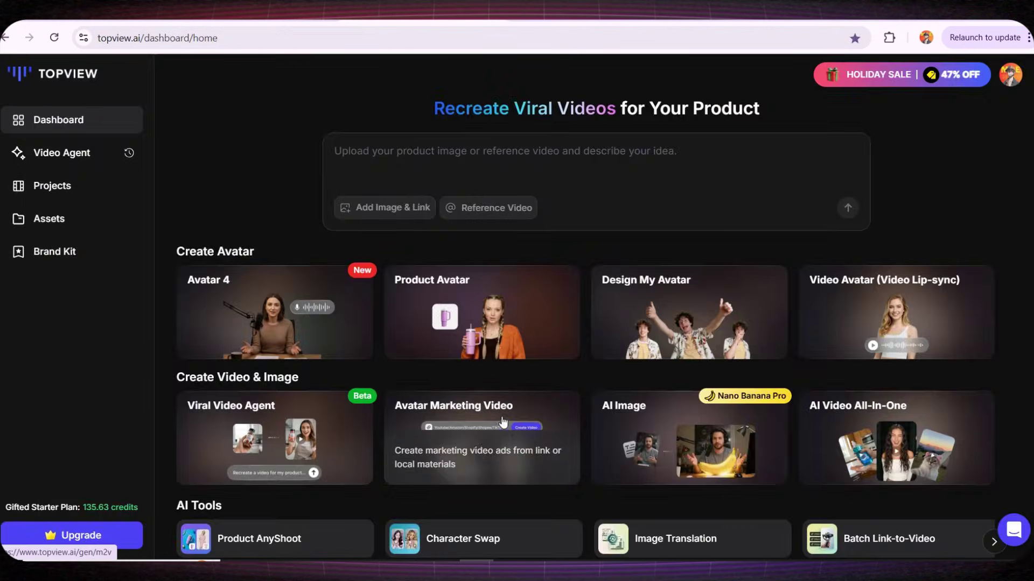
Start an Avatar Marketing Video project and upload workbook pages 1–8 from the shopify folder.
click(503, 422)
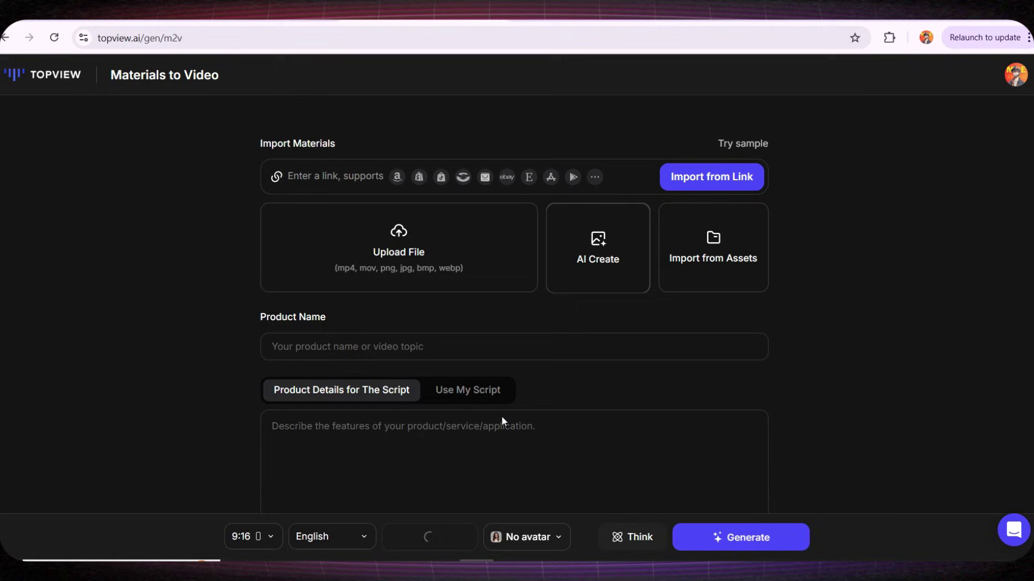
click(343, 186)
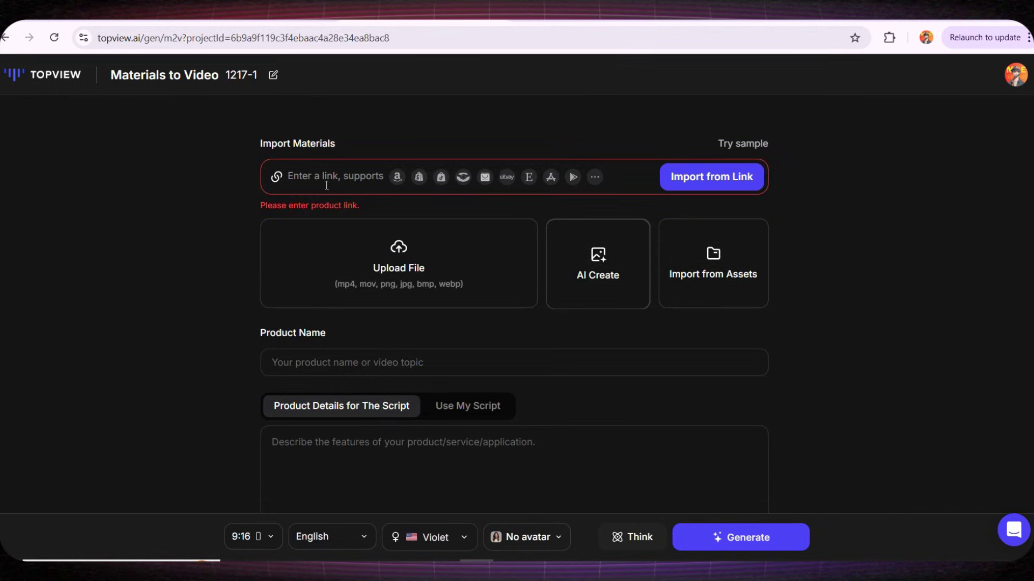
click(397, 248)
drag(217, 182, 752, 106)
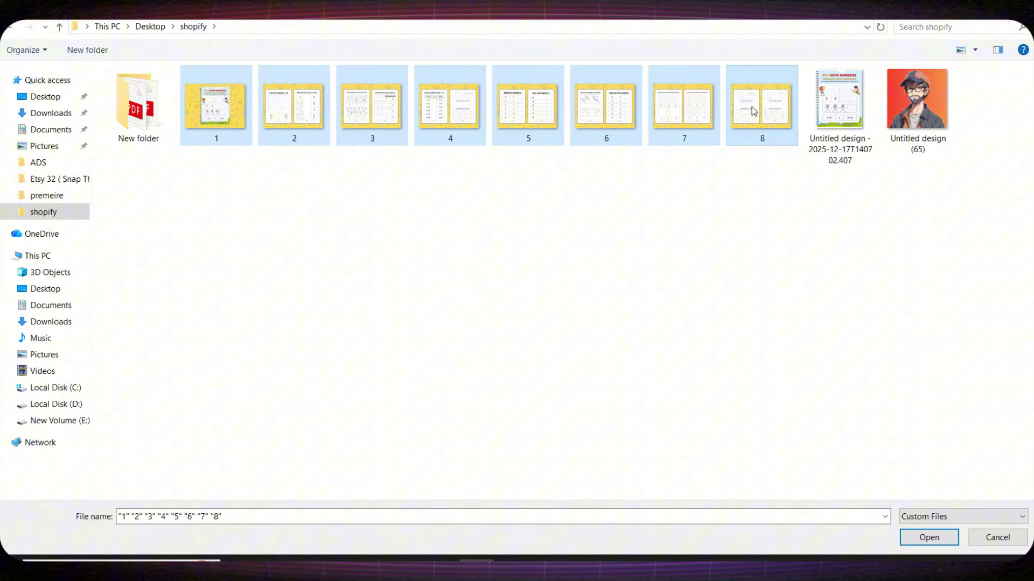
click(912, 543)
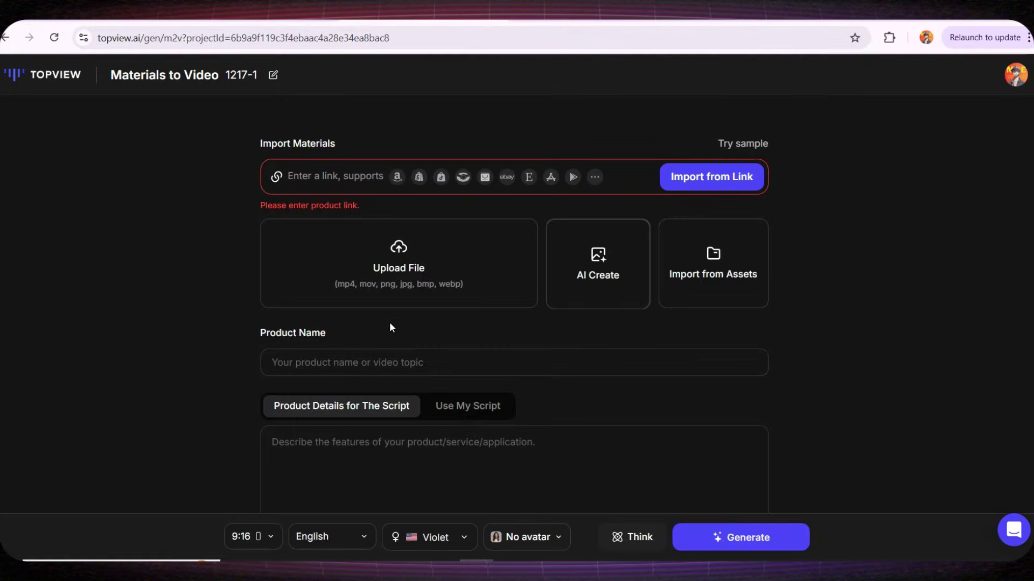
scroll(603, 294, down, 6)
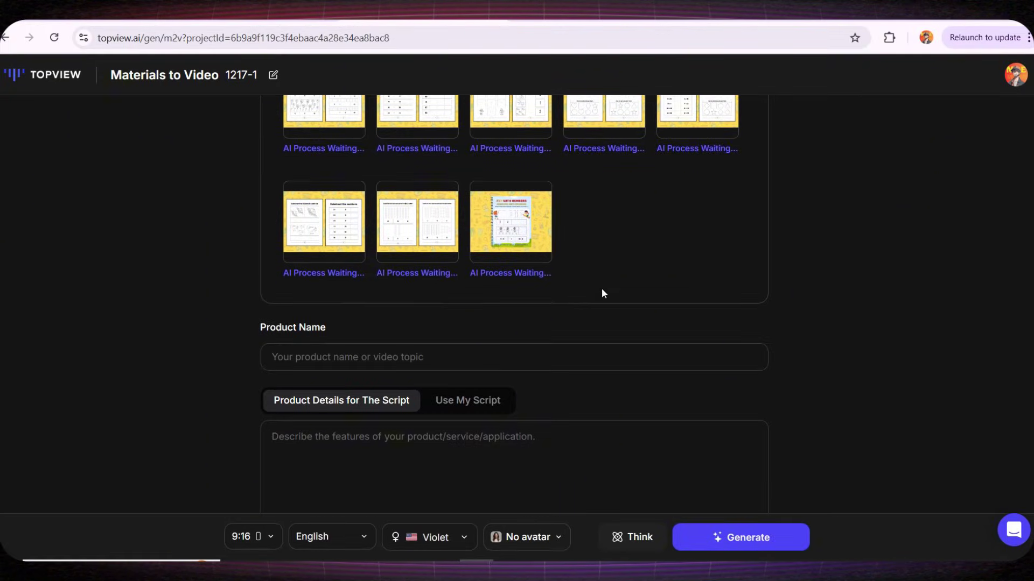
click(358, 294)
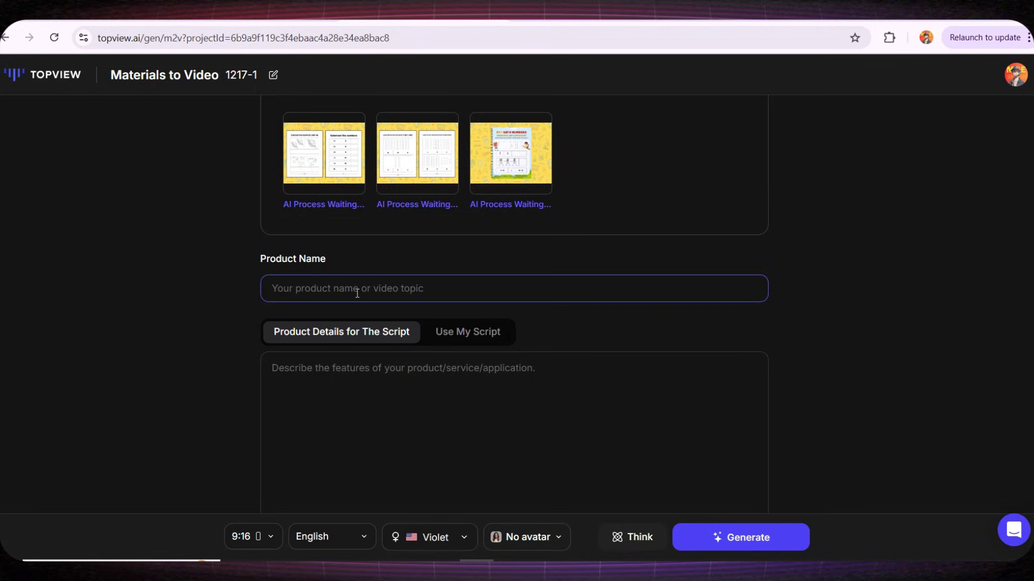
text(My first math book)
scroll(350, 282, down, 1)
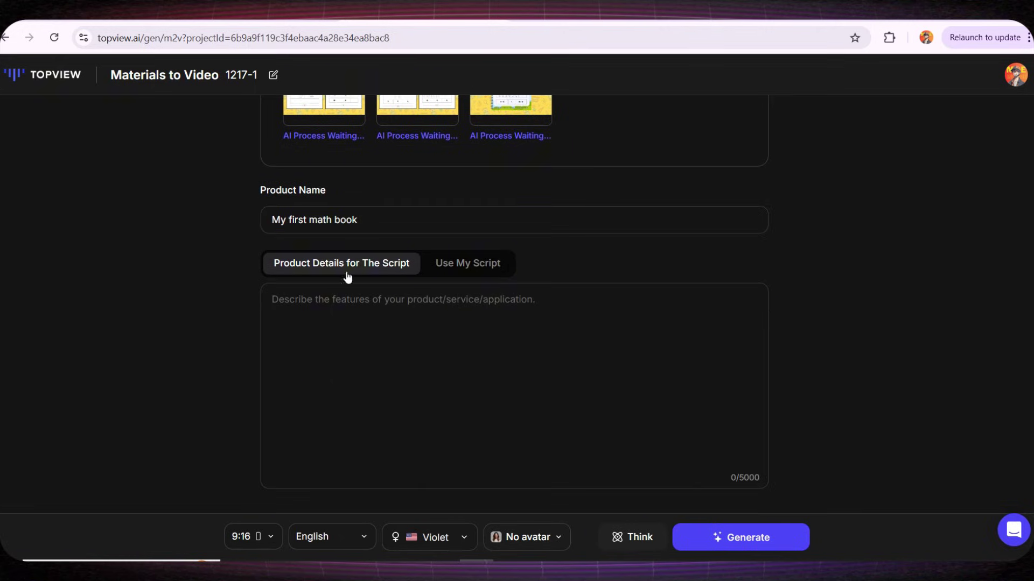
click(352, 270)
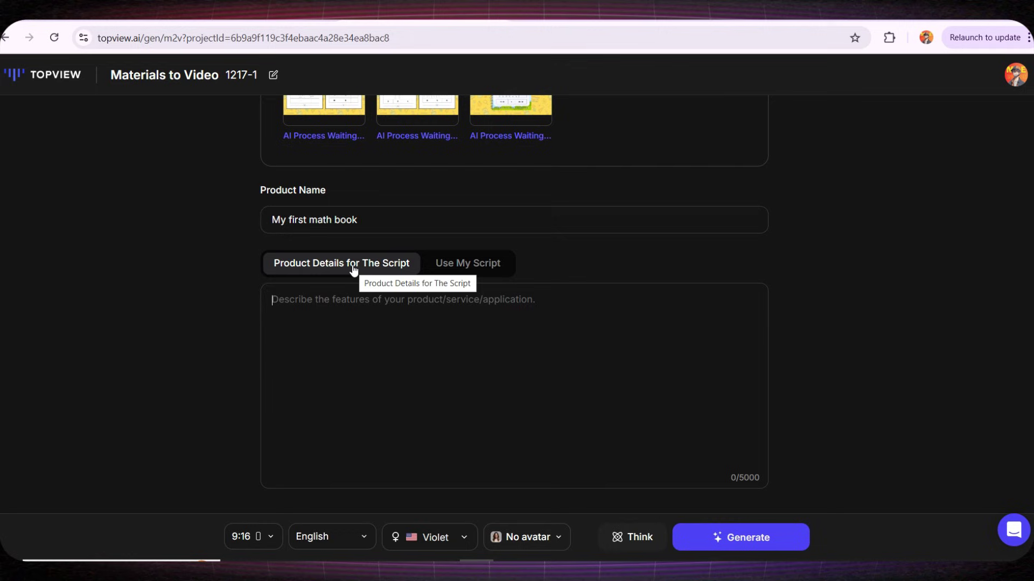
click(443, 274)
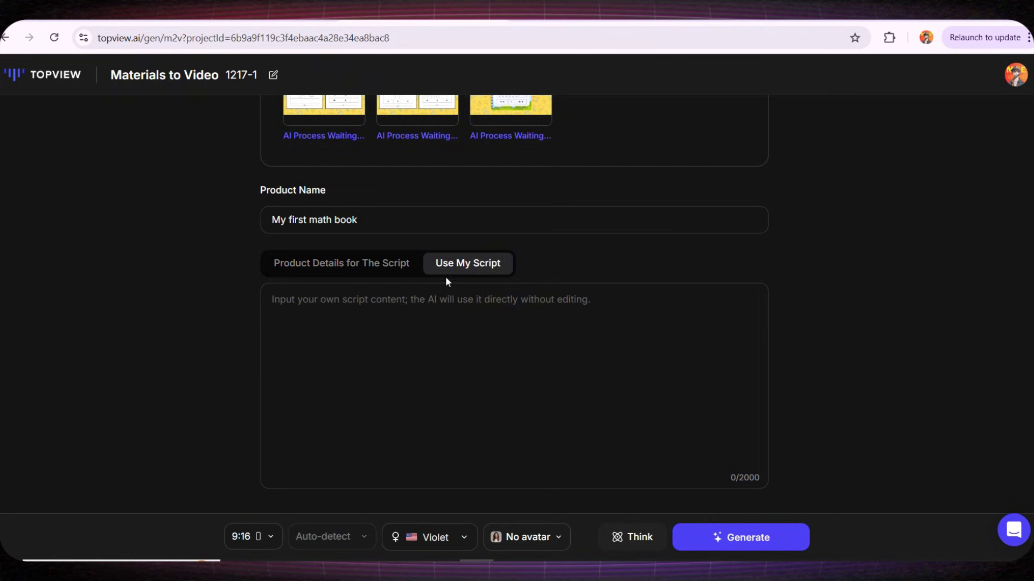
click(369, 312)
text(Looking for a fun and easy way to teach your child math? This 100-page preschool math workbook is designed for kids ages 3 and up and helps them learn numbers step by step through tracing numbers from 1 to 100, counting objects, matching quantities, adding and subtracting, comparing numbers, skip counting, and learning basic shapes. The black and white pages are perfect for printing, coloring, and daily practice, making this book ideal for homeschool, preschool, and kindergarten learning. Help your child build strong math skills with confidence and have fun learning—one page at a time!)
scroll(356, 380, down, 3)
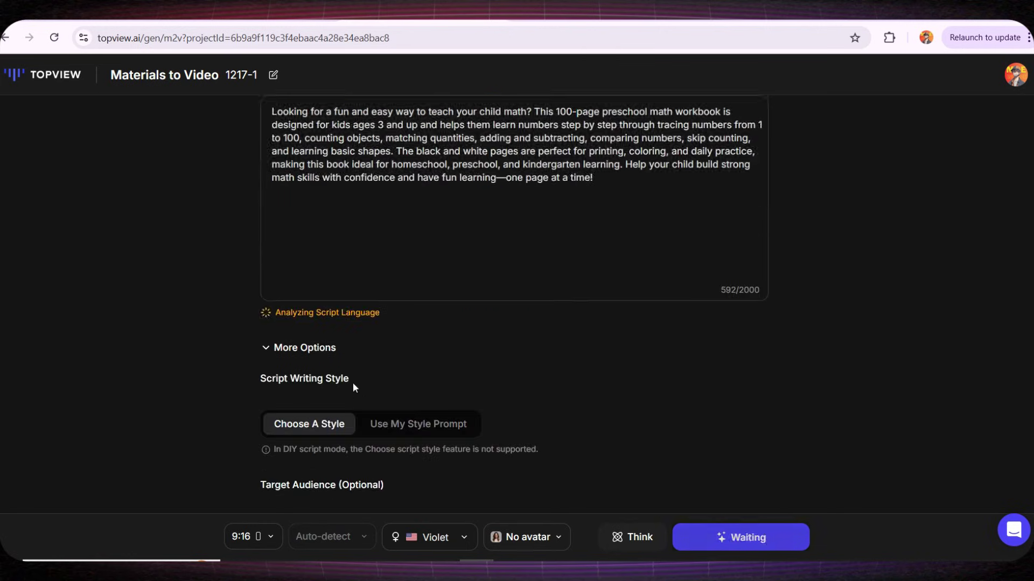
scroll(367, 381, down, 3)
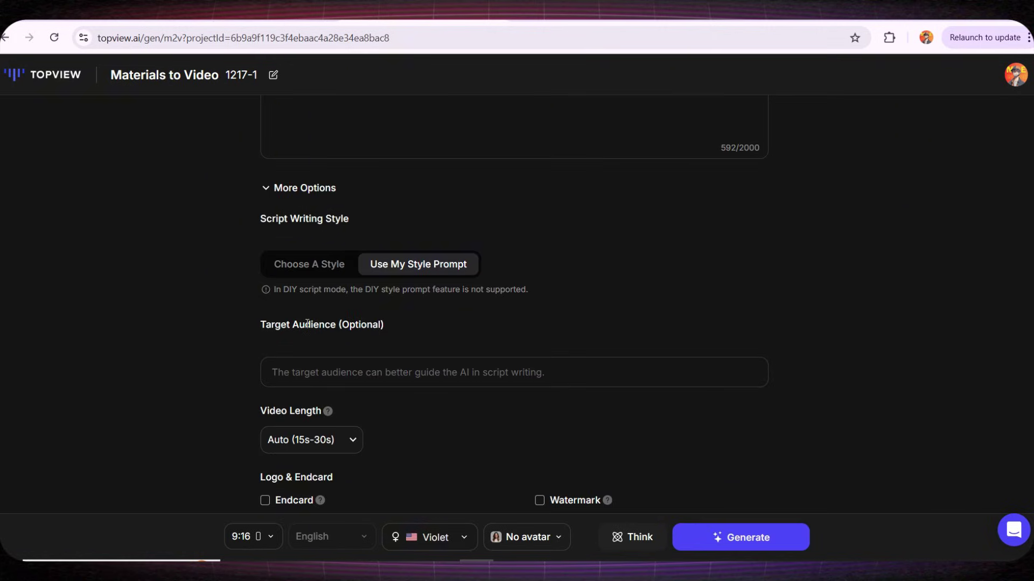
drag(307, 324, 368, 328)
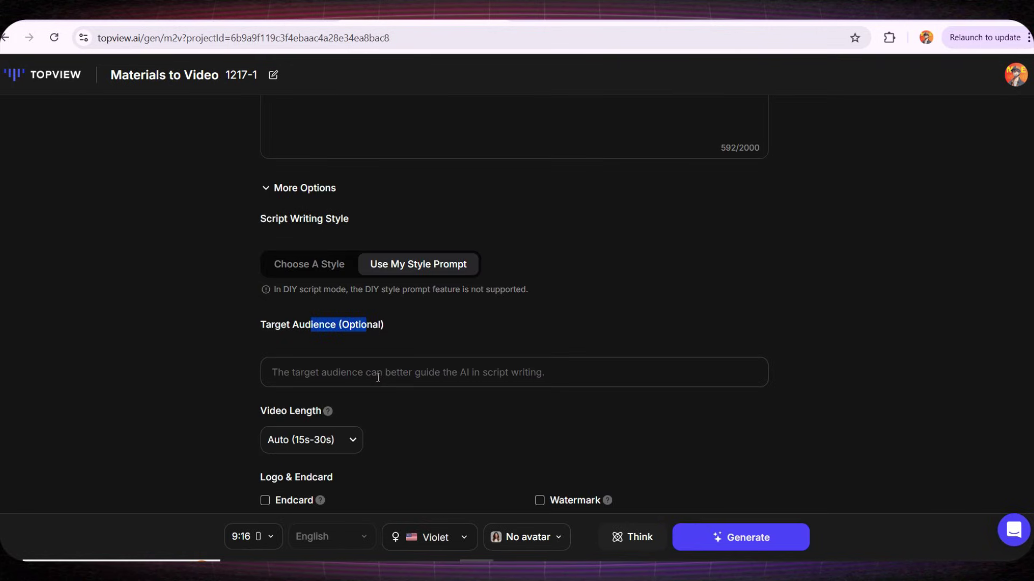
scroll(378, 377, down, 3)
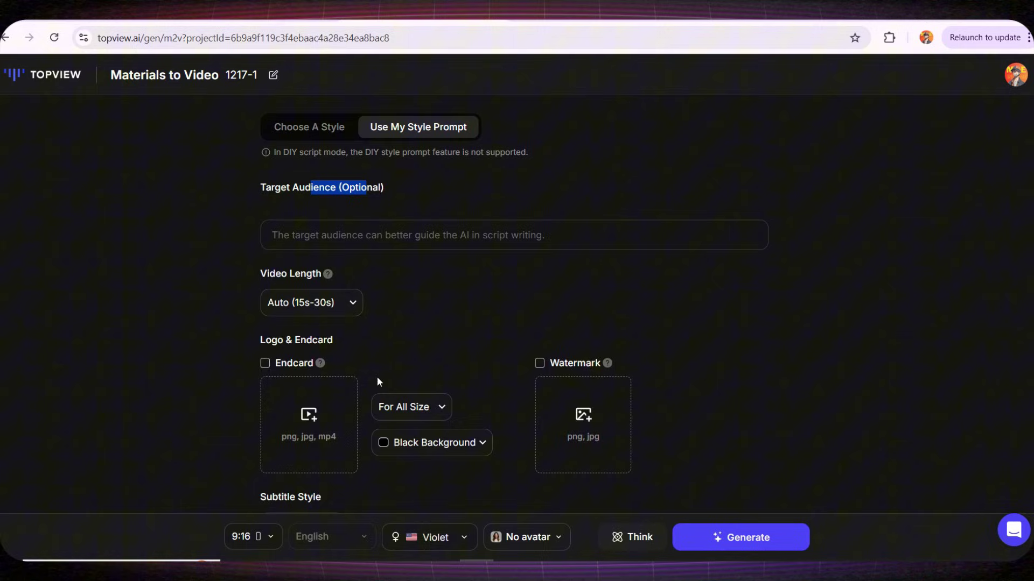
click(329, 313)
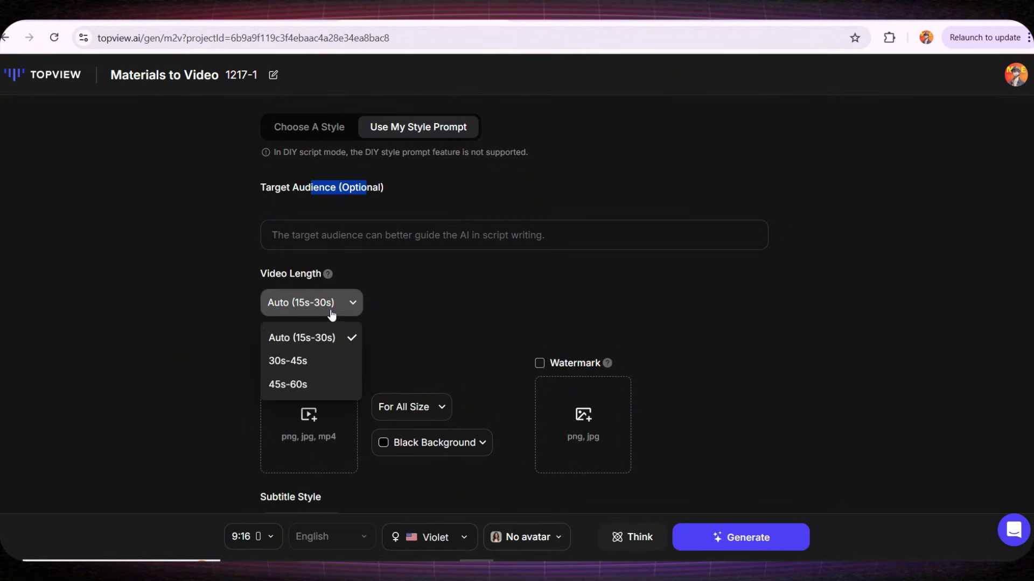
click(376, 303)
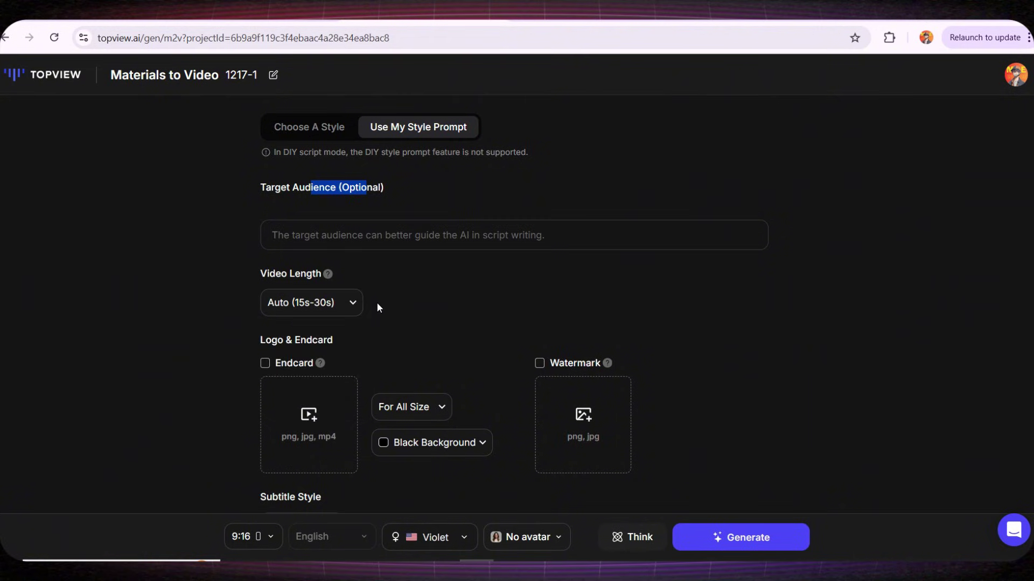
scroll(377, 302, down, 2)
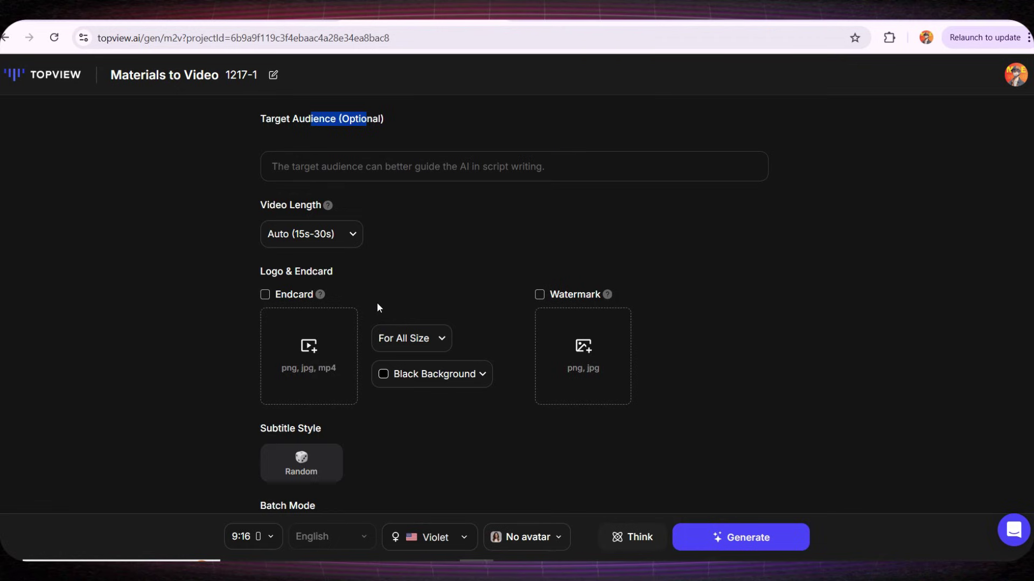
drag(323, 271, 295, 272)
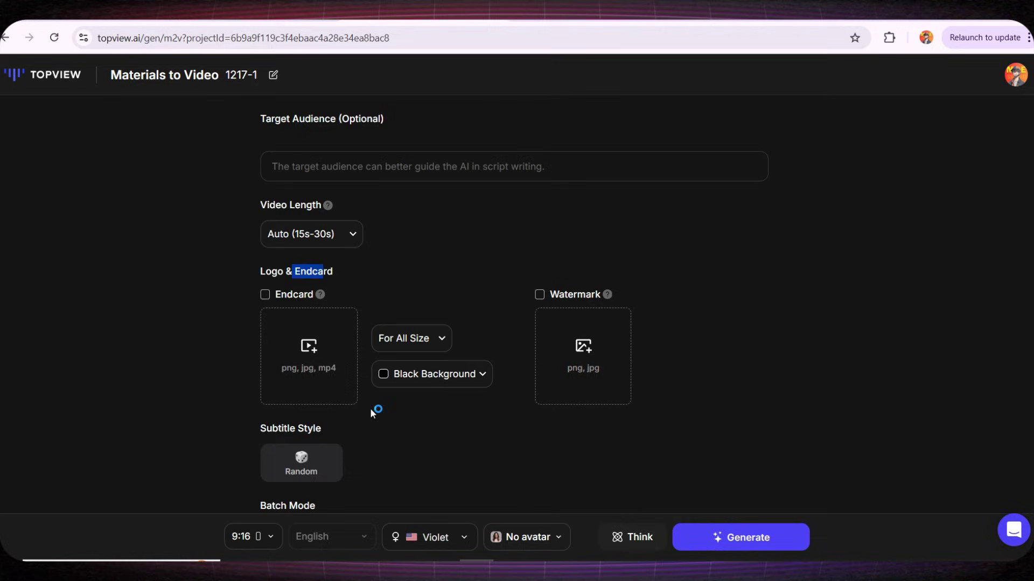
scroll(559, 367, down, 2)
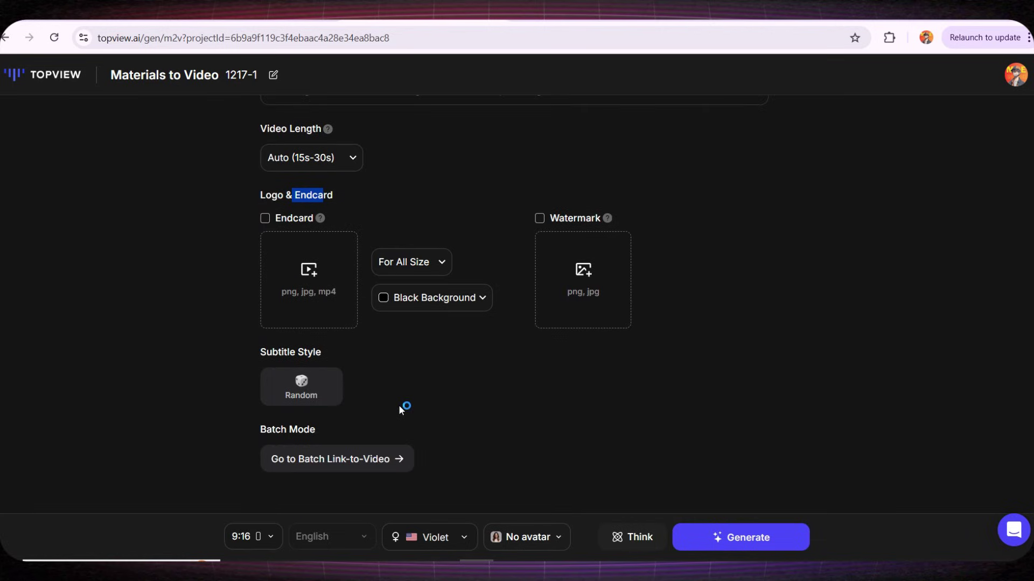
Keep 9:16, pick the headband avatar Zane, and switch to the matching Ronald voice.
click(263, 537)
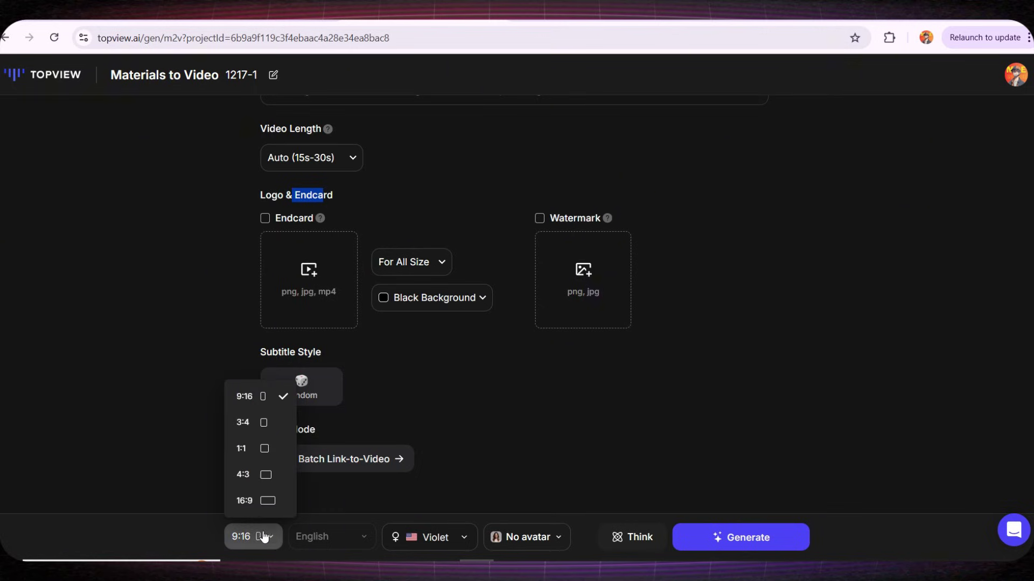
click(258, 397)
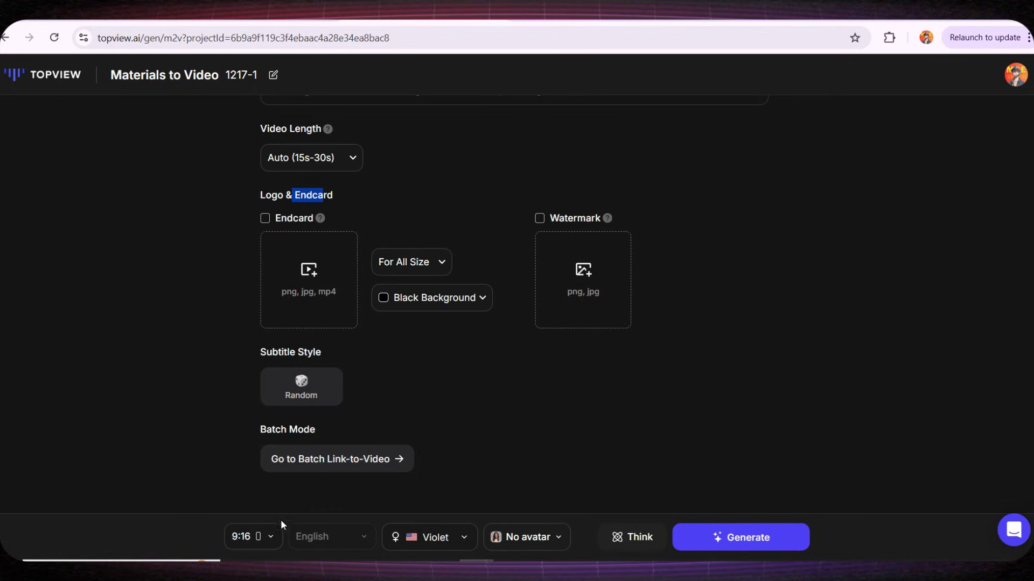
click(523, 538)
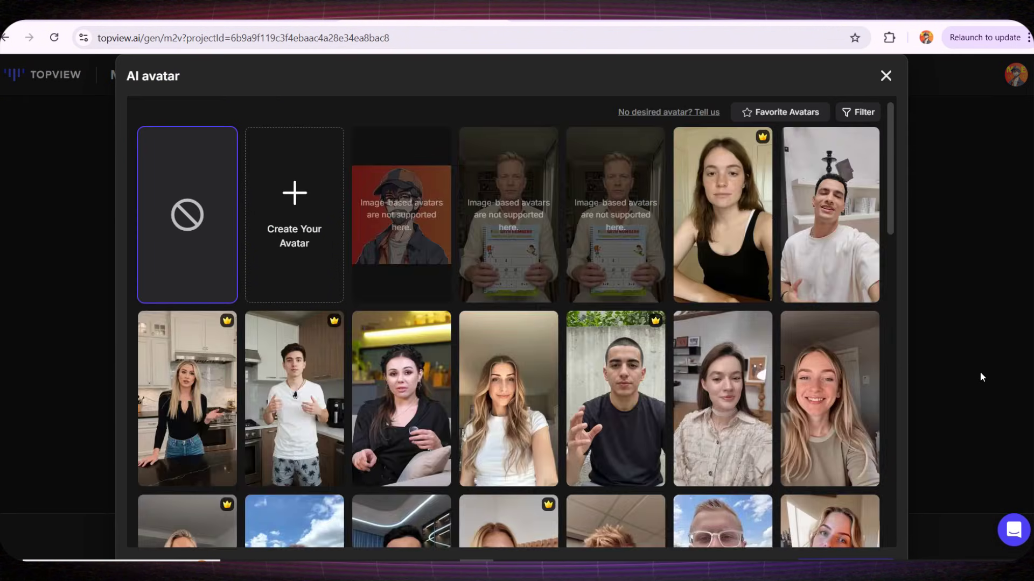
mouse_move(651, 419)
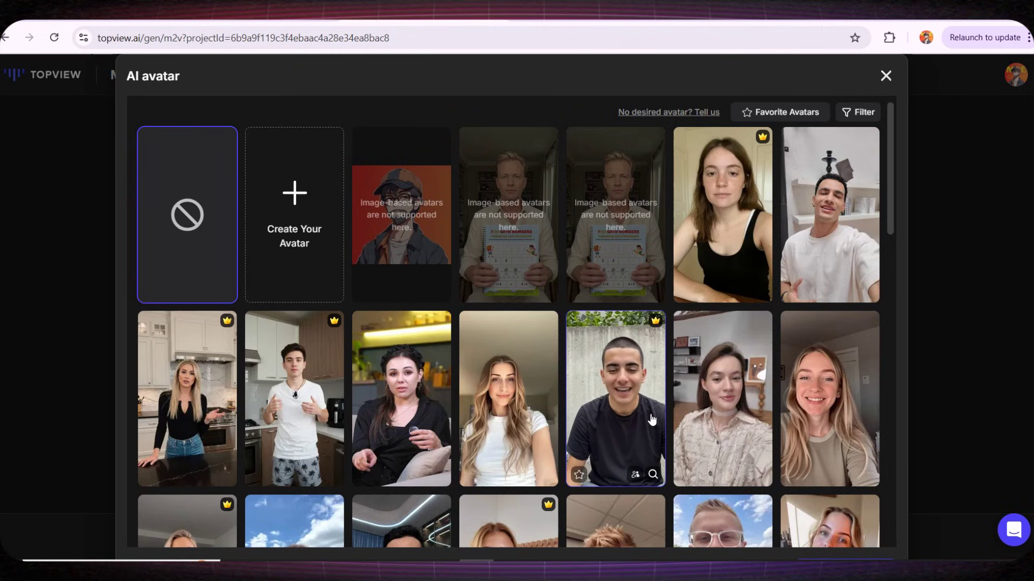
scroll(810, 261, down, 3)
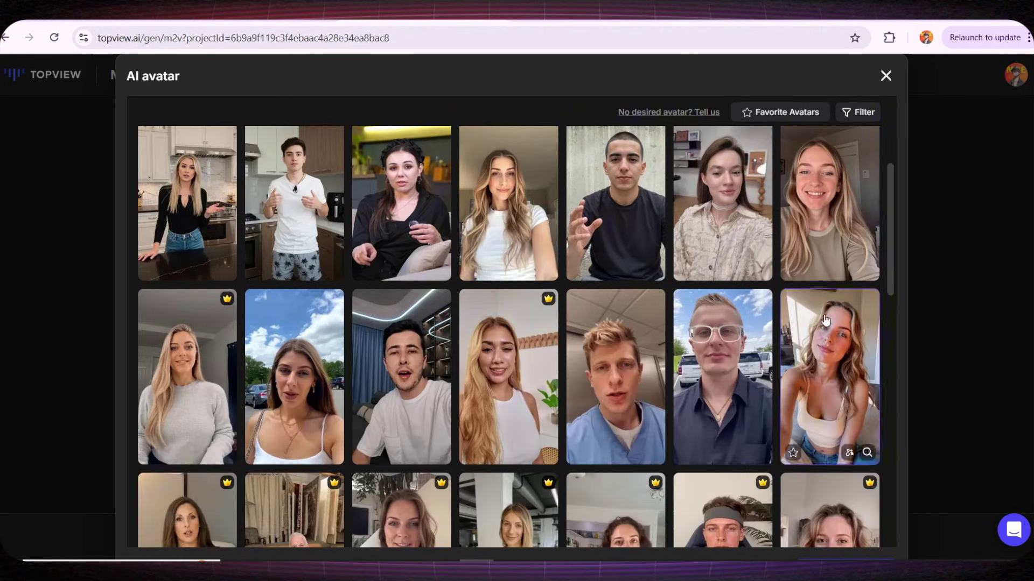
scroll(700, 409, down, 5)
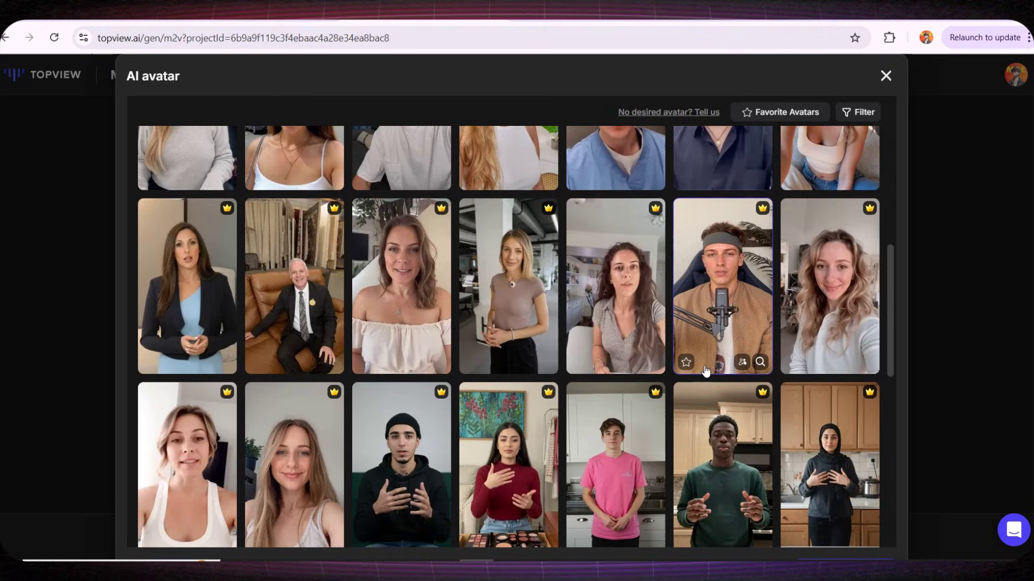
click(737, 316)
scroll(735, 318, down, 2)
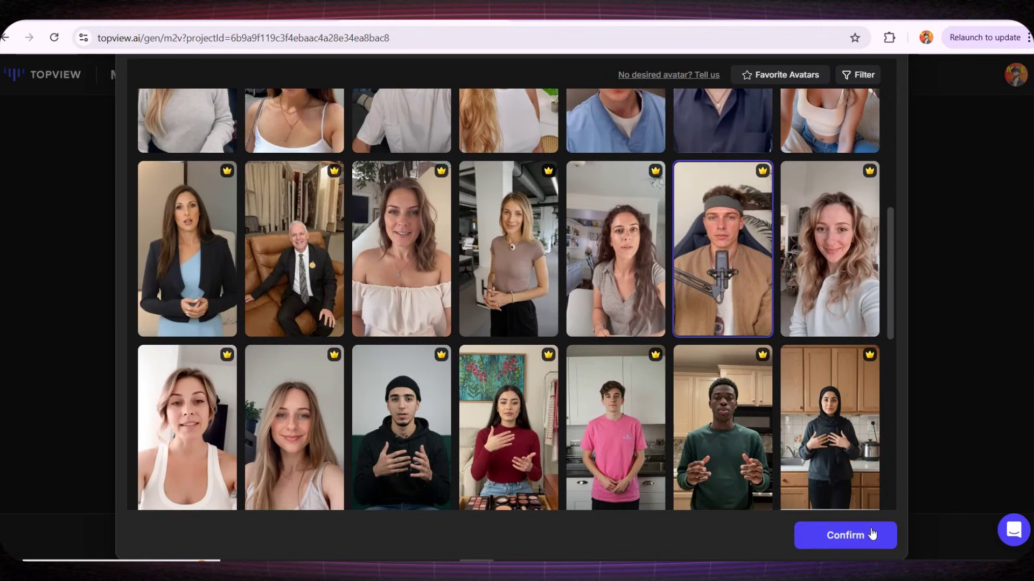
click(864, 538)
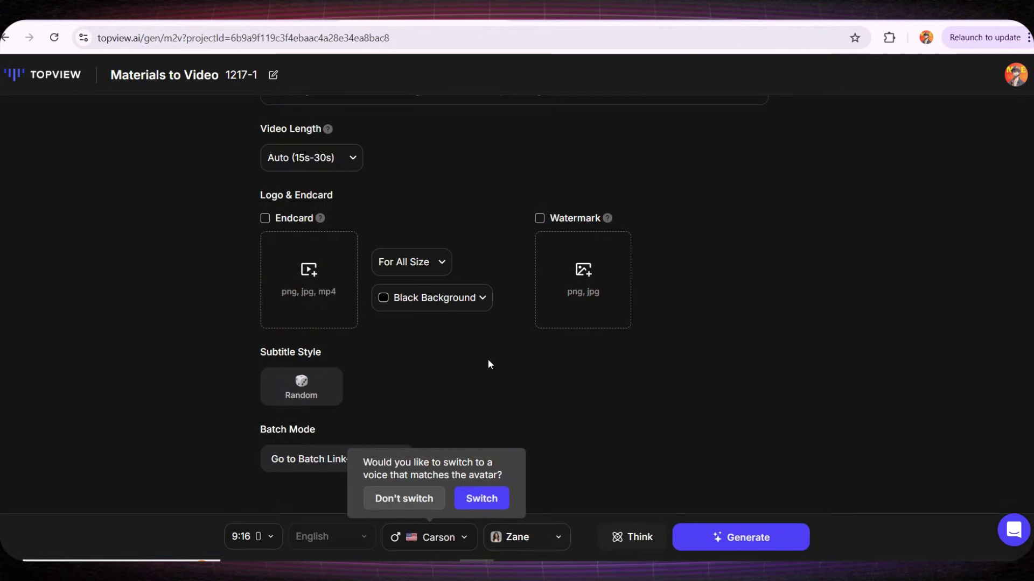
click(494, 500)
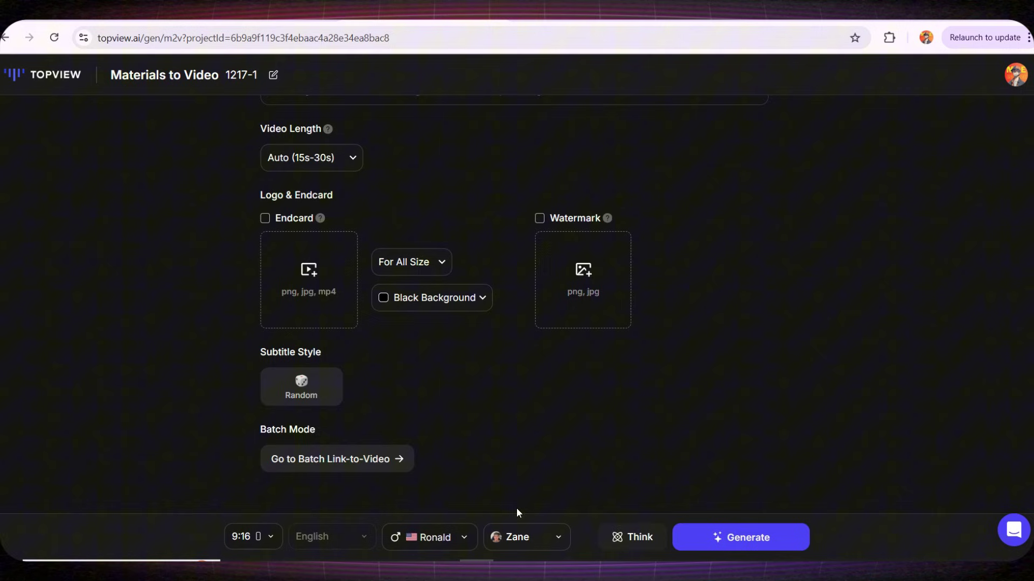
Generate the workbook video, export it without a watermark, and play the finished 9:16 result.
click(726, 537)
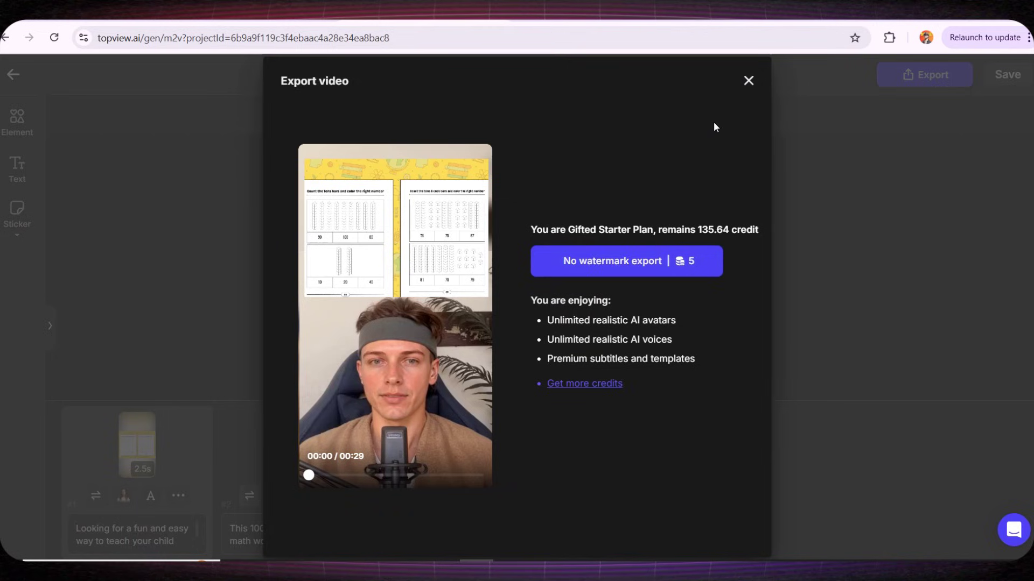
click(610, 268)
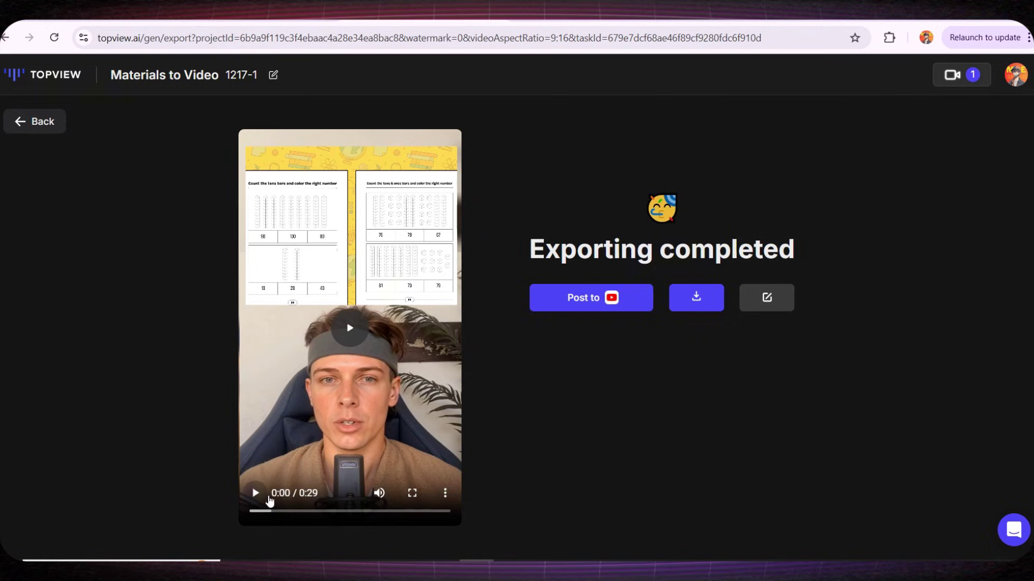
click(255, 493)
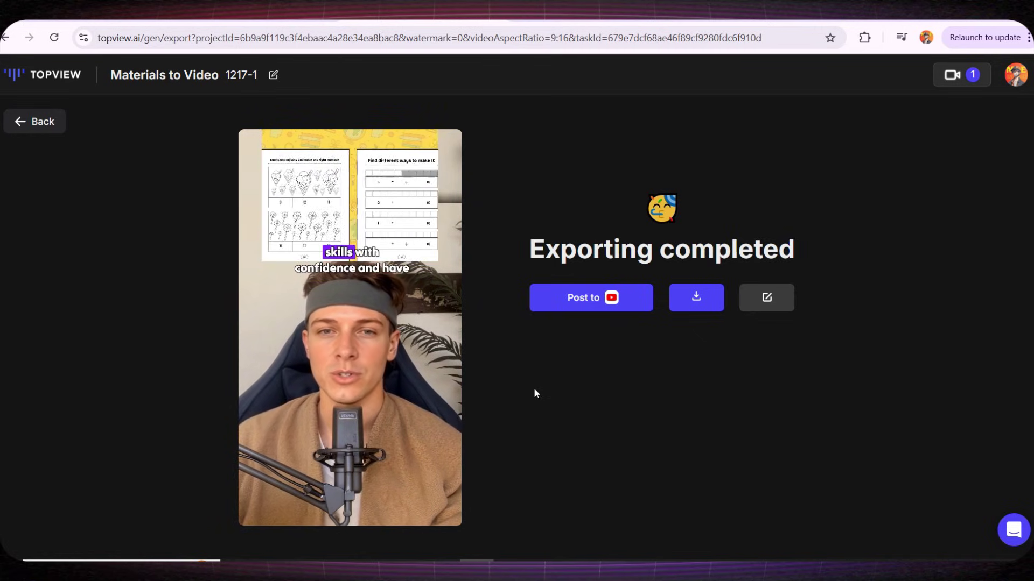
Reopen the video in the editor, give scene #1 a small circular avatar above the worksheets, and preview it.
click(775, 301)
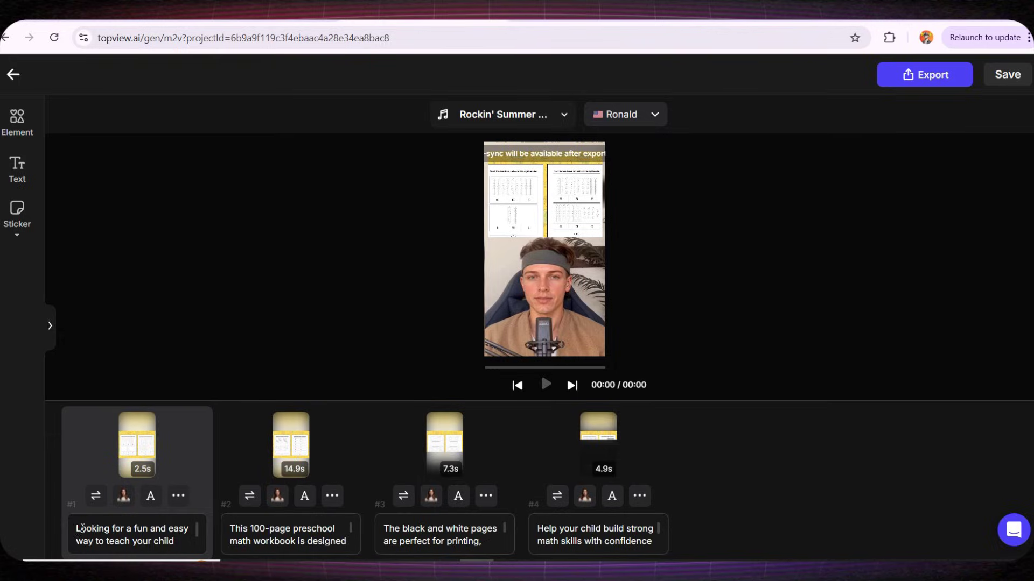
drag(78, 529, 158, 537)
click(123, 496)
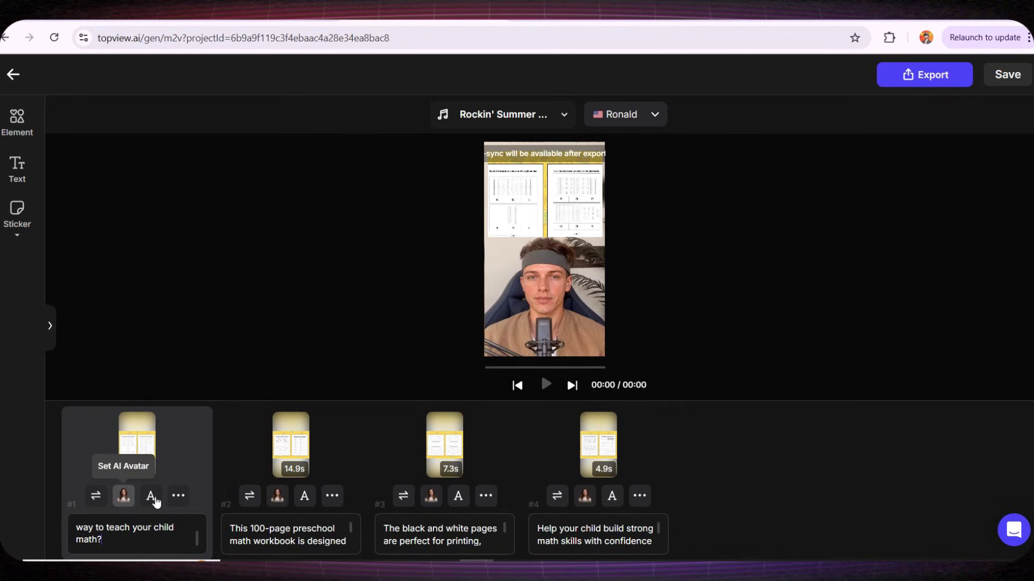
click(124, 497)
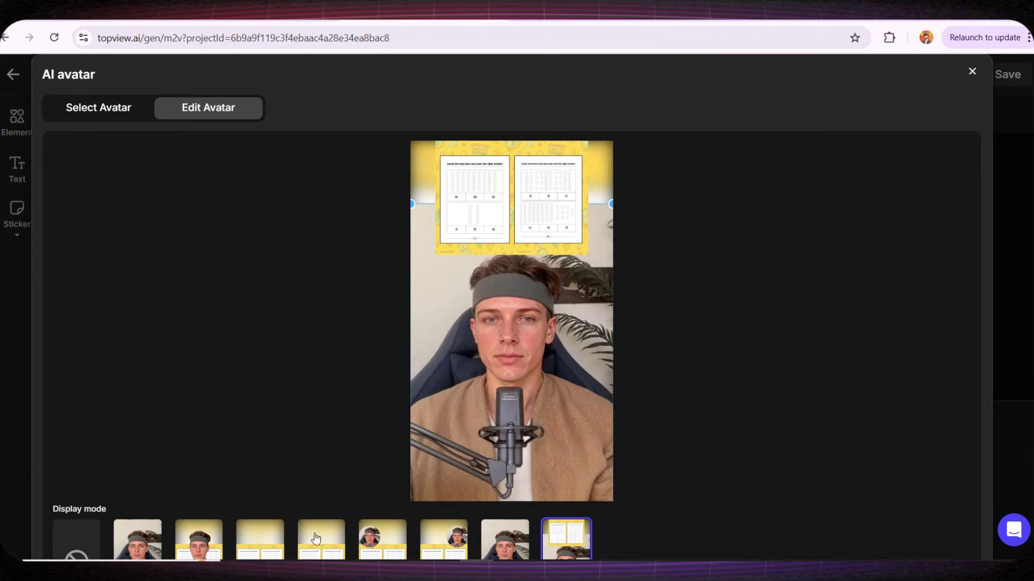
scroll(471, 526, down, 2)
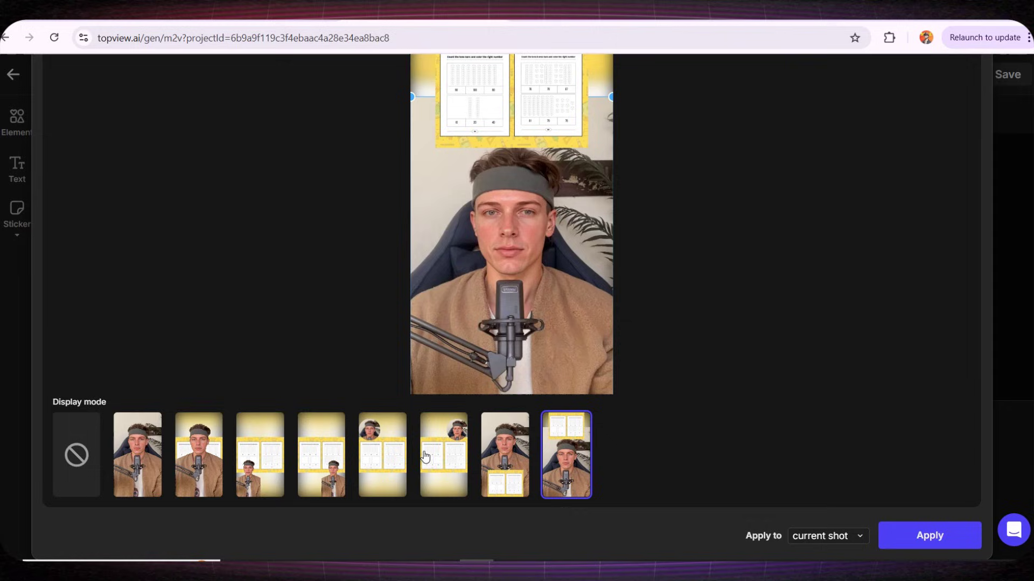
click(377, 479)
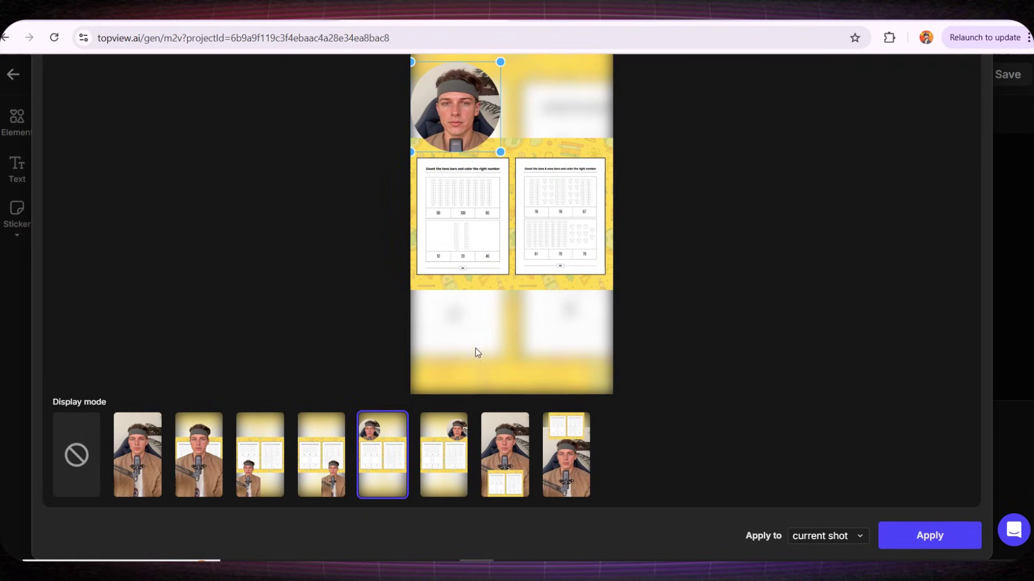
click(928, 535)
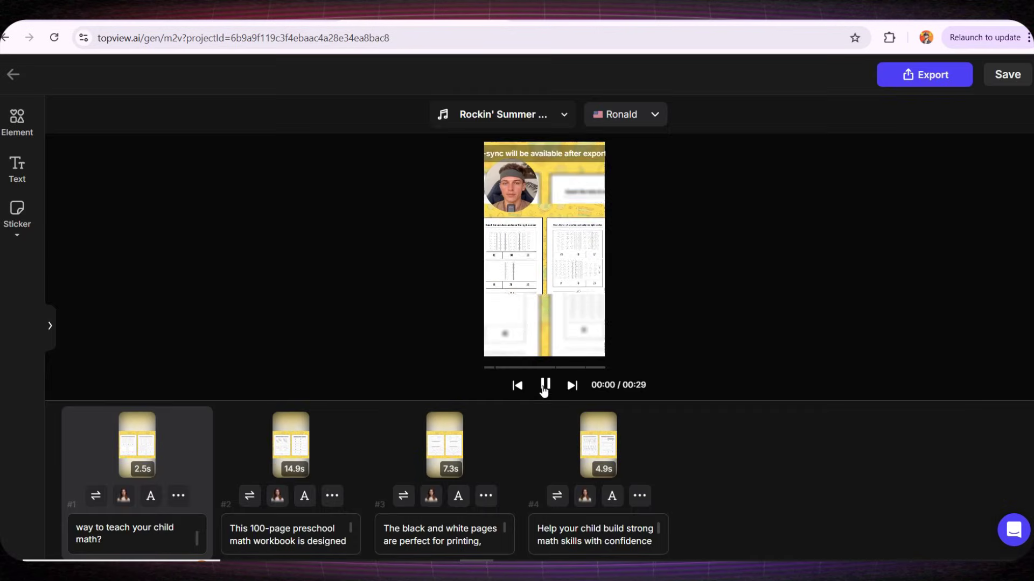
click(545, 389)
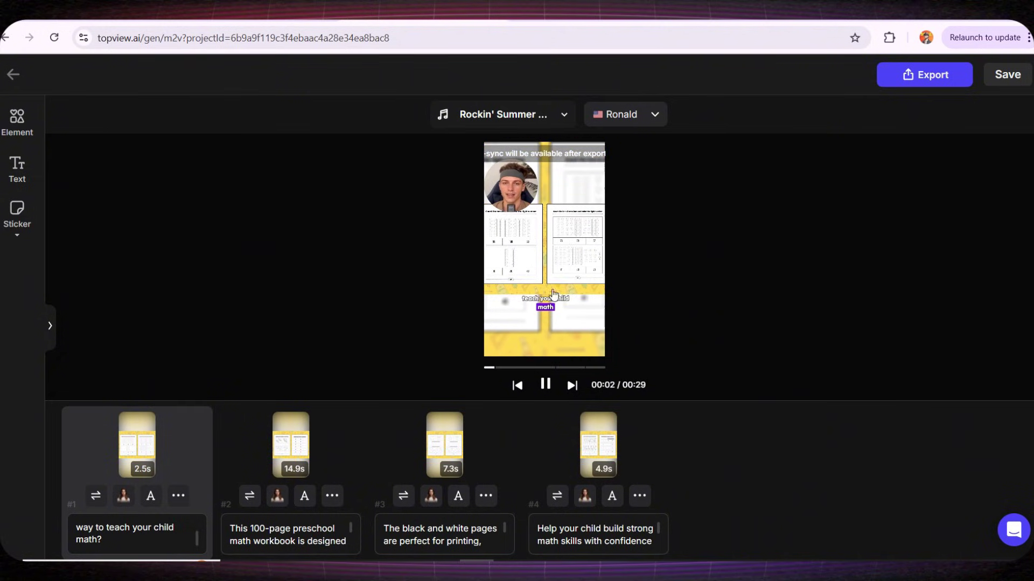
Apply the worksheets-on-top, small bottom-right avatar layout to scene #2.
click(334, 445)
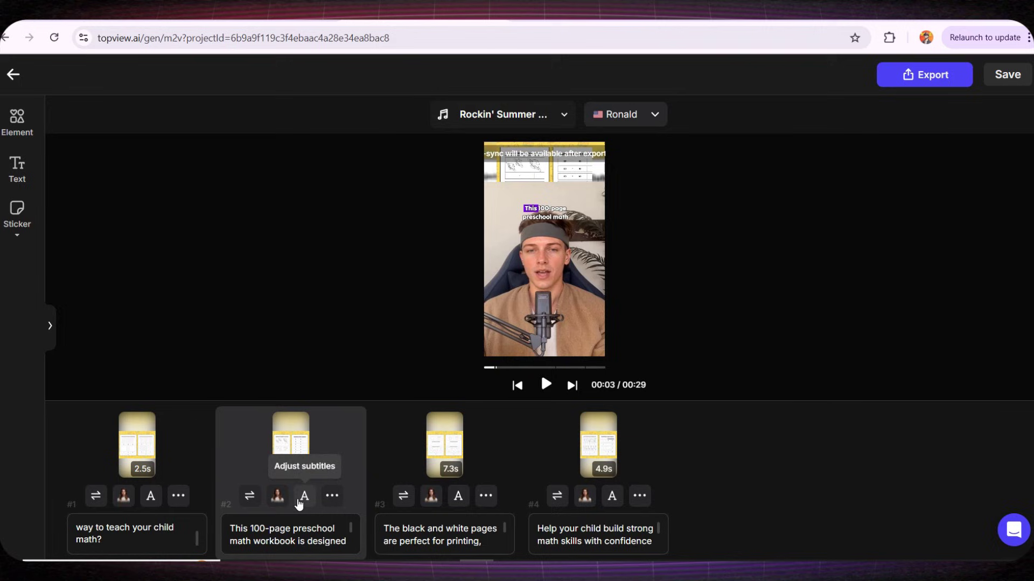
click(276, 495)
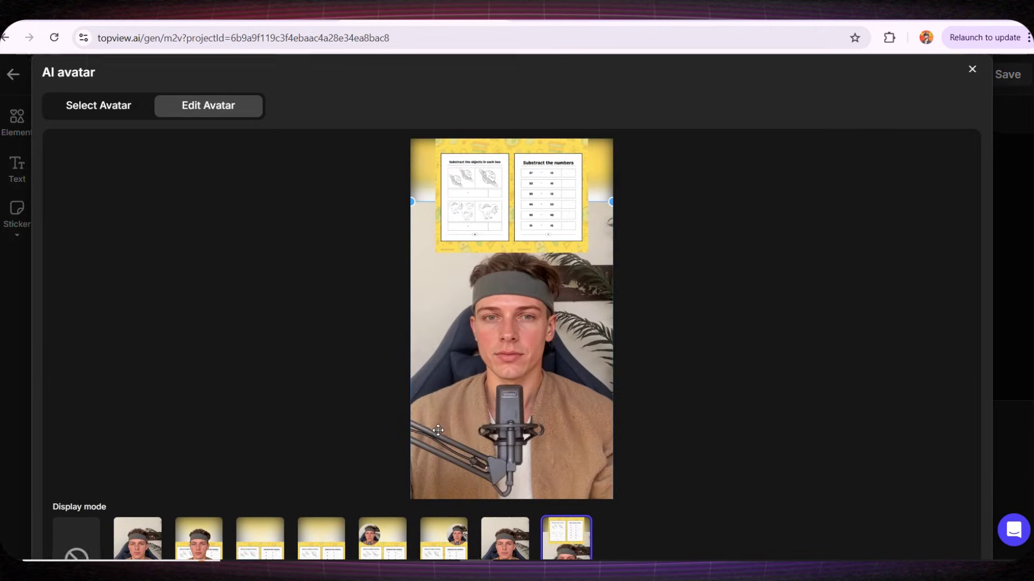
scroll(491, 472, down, 2)
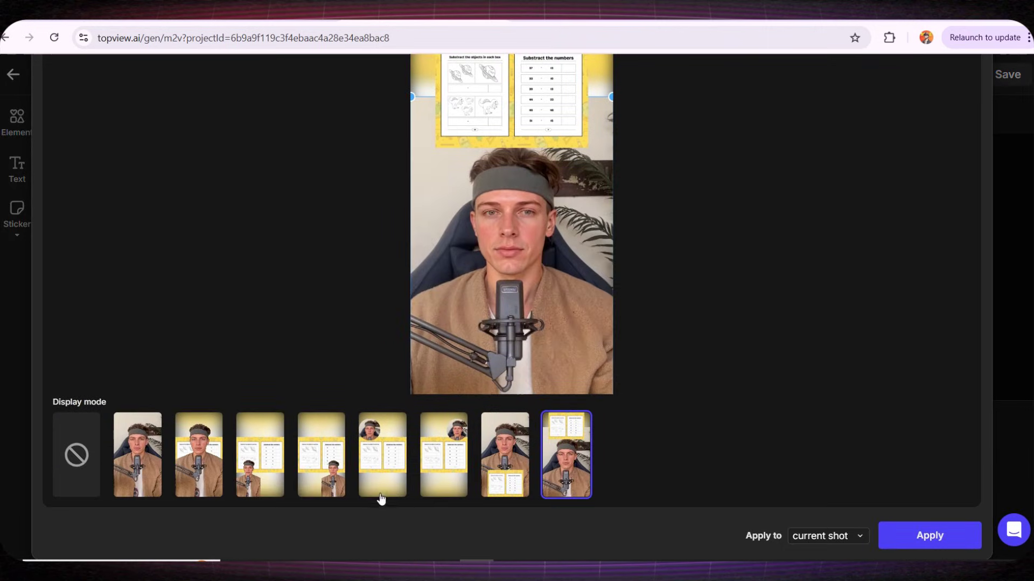
click(320, 478)
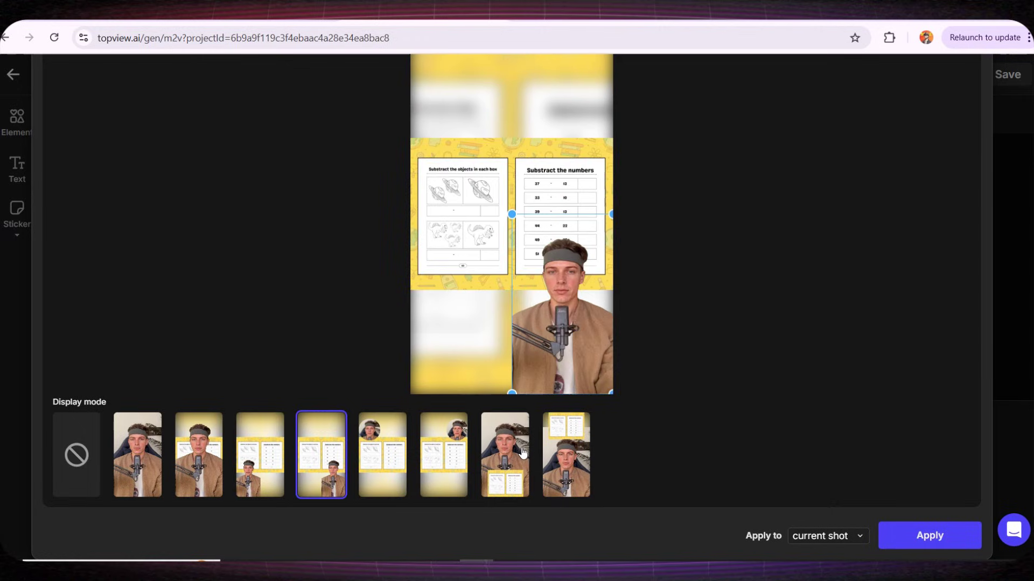
click(885, 543)
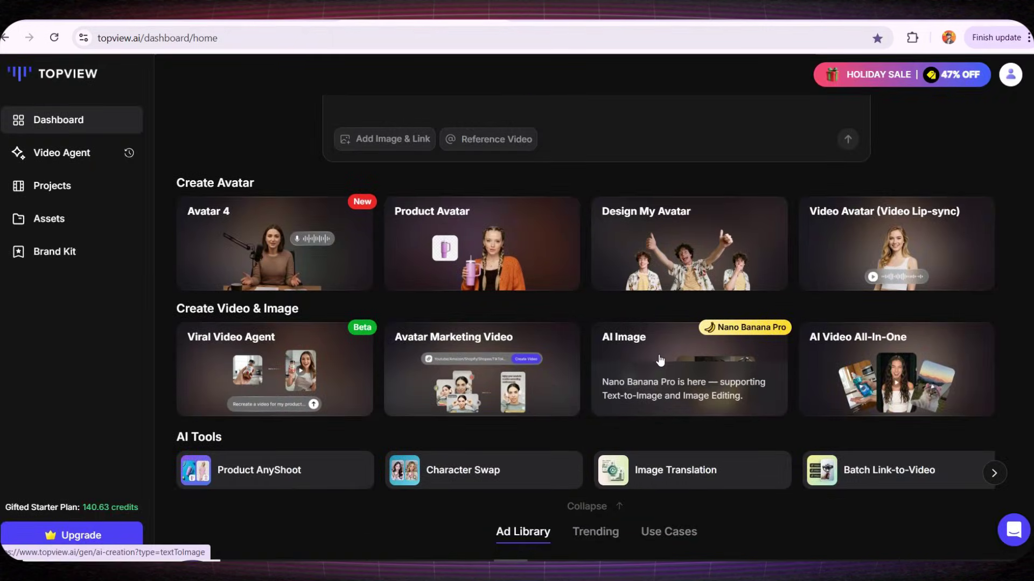
In AI Image's Image Edit, upload the workbook cover from a local file.
click(661, 360)
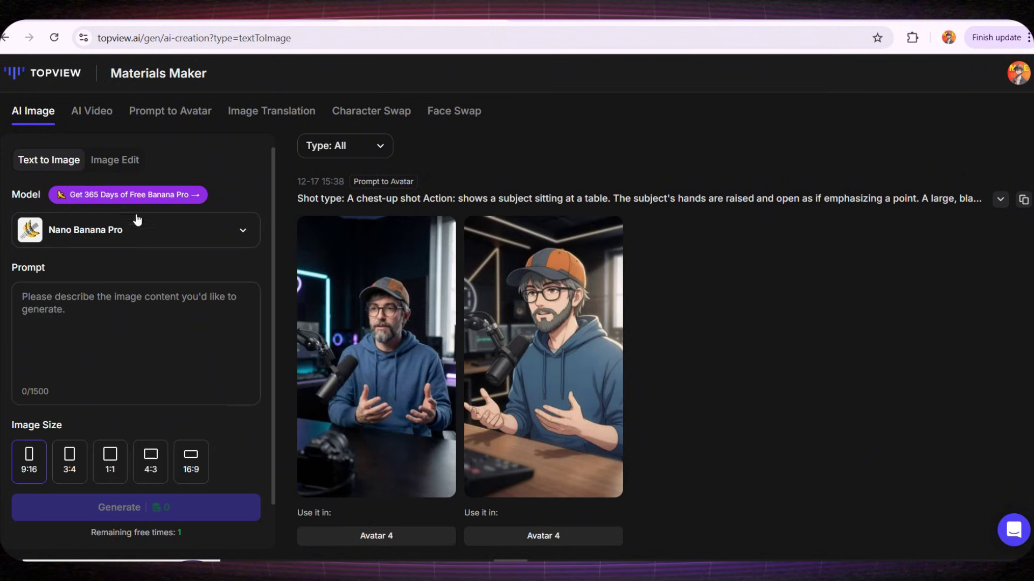
click(121, 163)
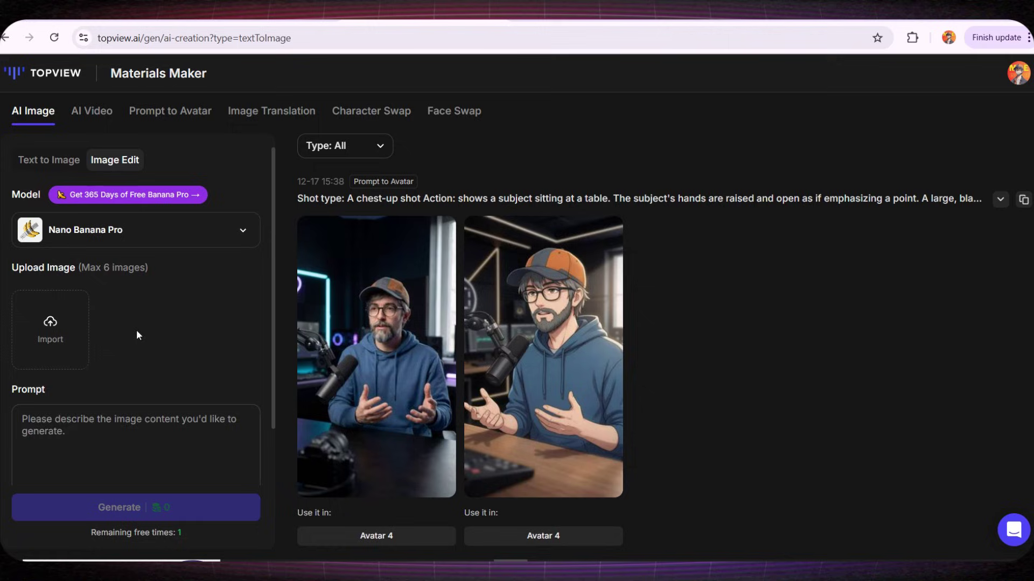
click(65, 326)
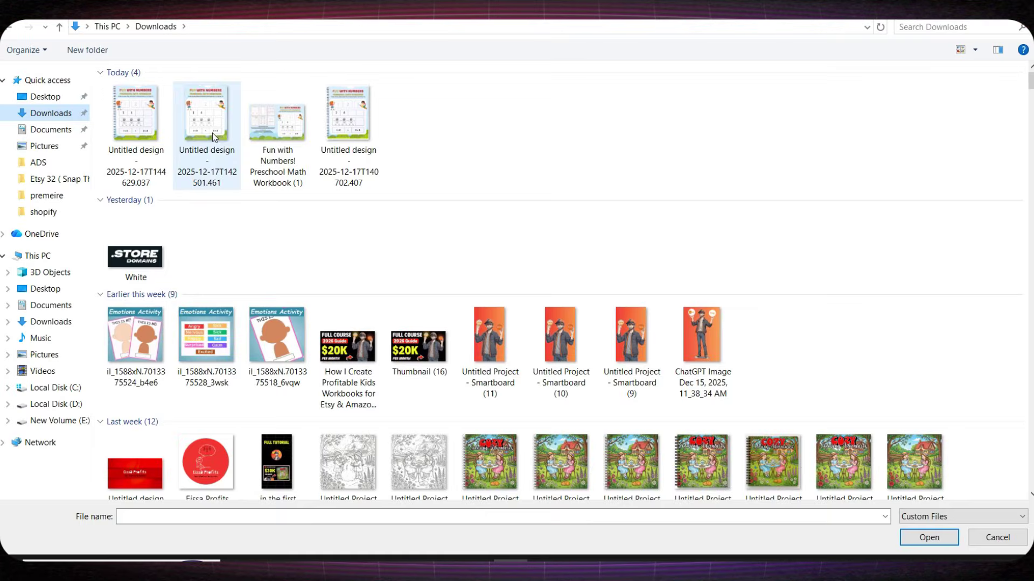
click(210, 133)
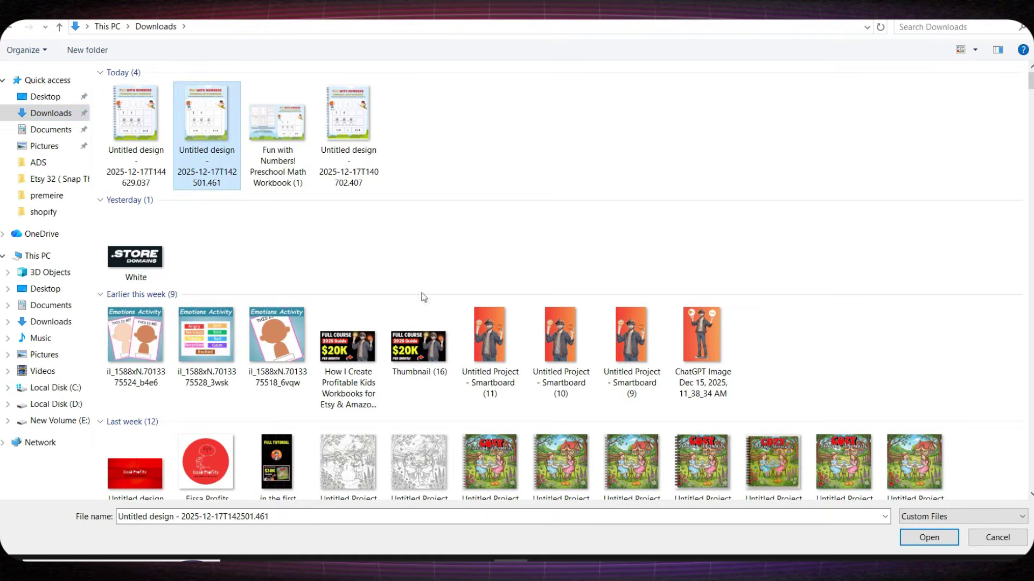
click(927, 537)
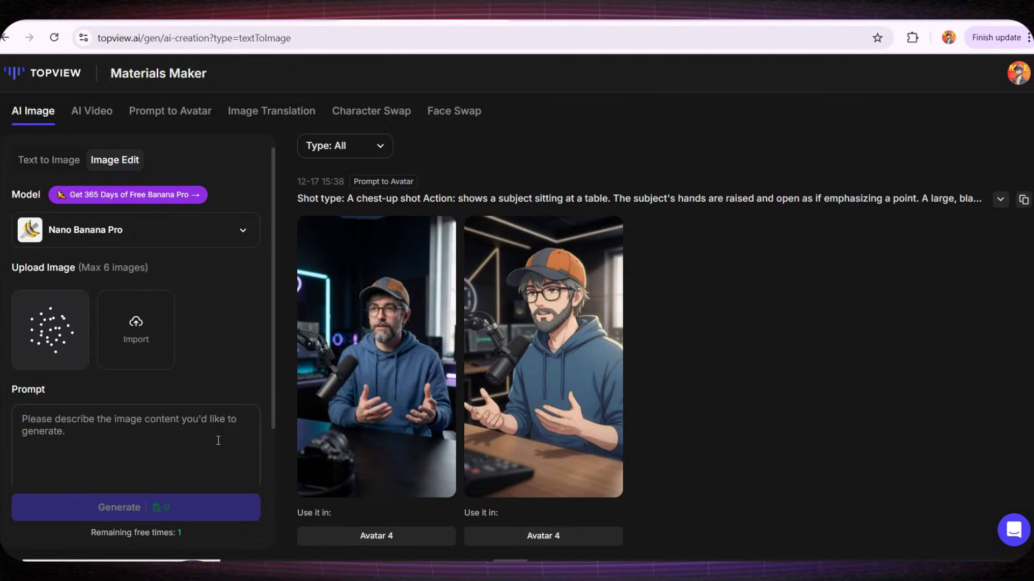
Prompt 'convert to high quality spiral cover mock' and view the generated mockup full-size.
mouse_move(575, 376)
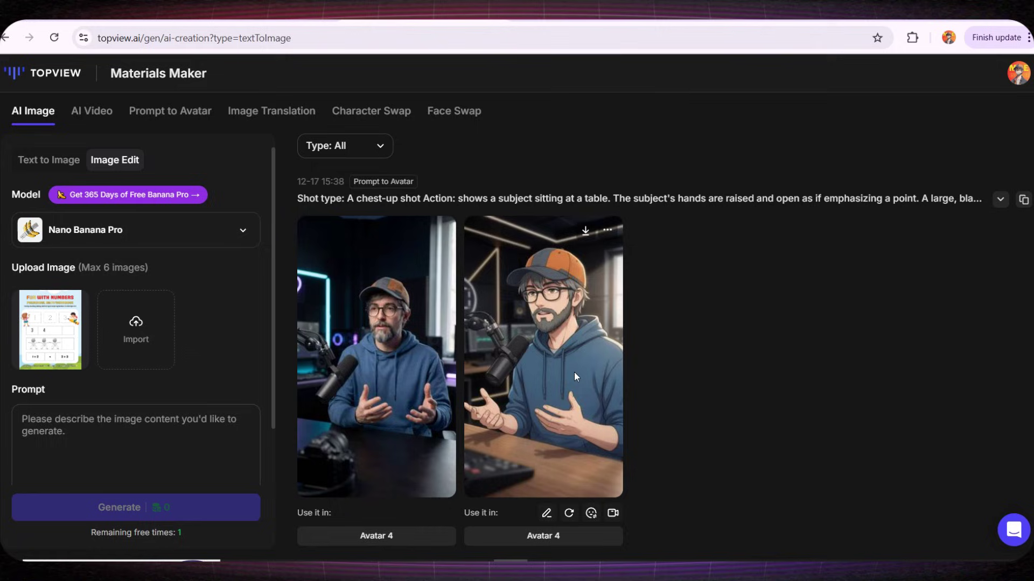
text(conver)
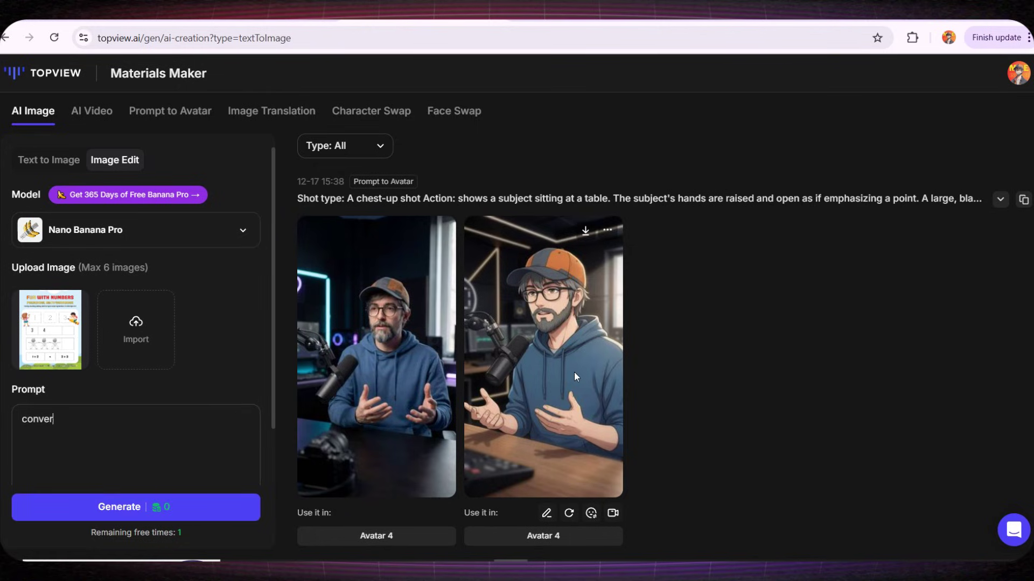
text(t to high quality spiral cover)
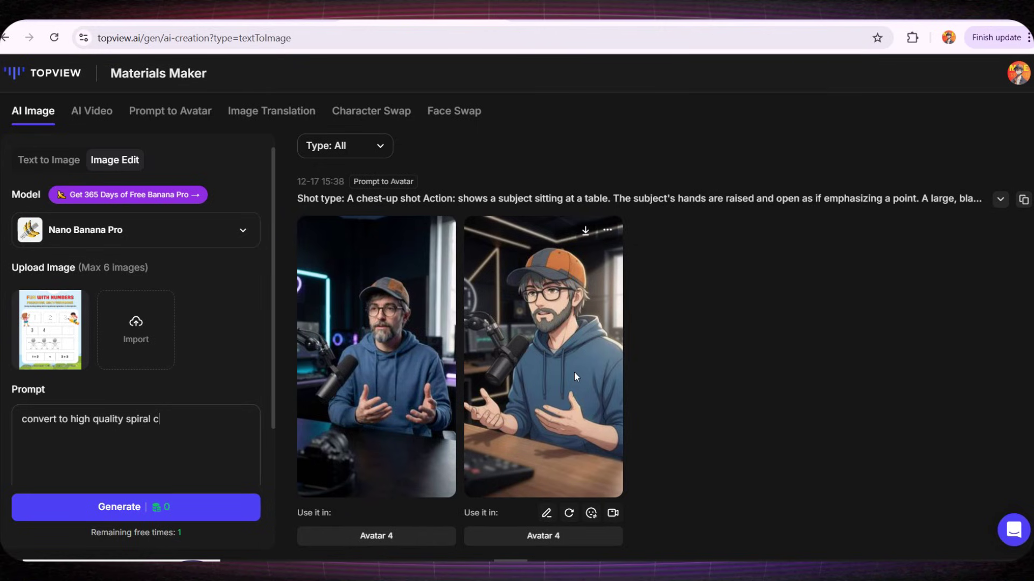
text( mockup)
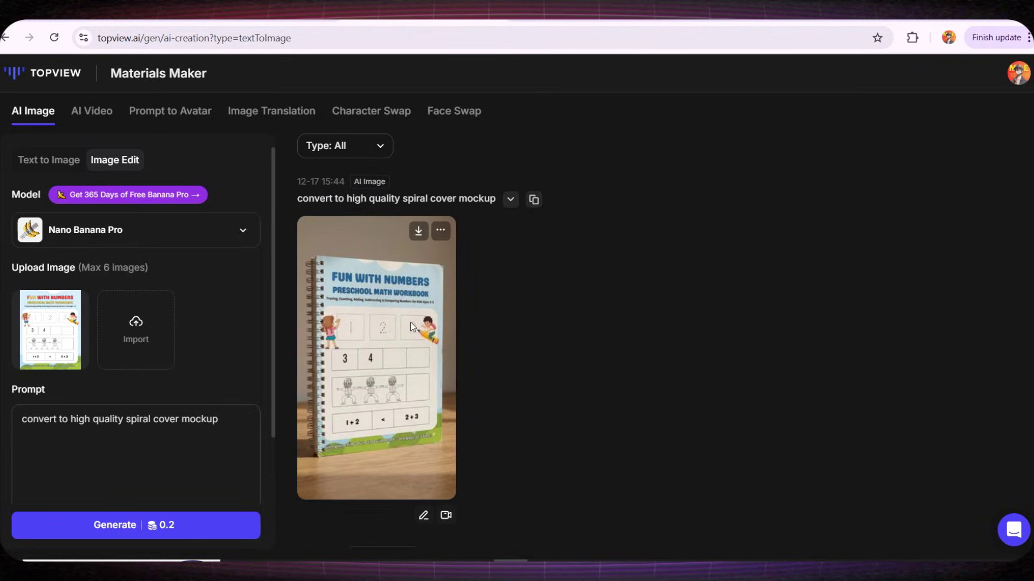
click(410, 324)
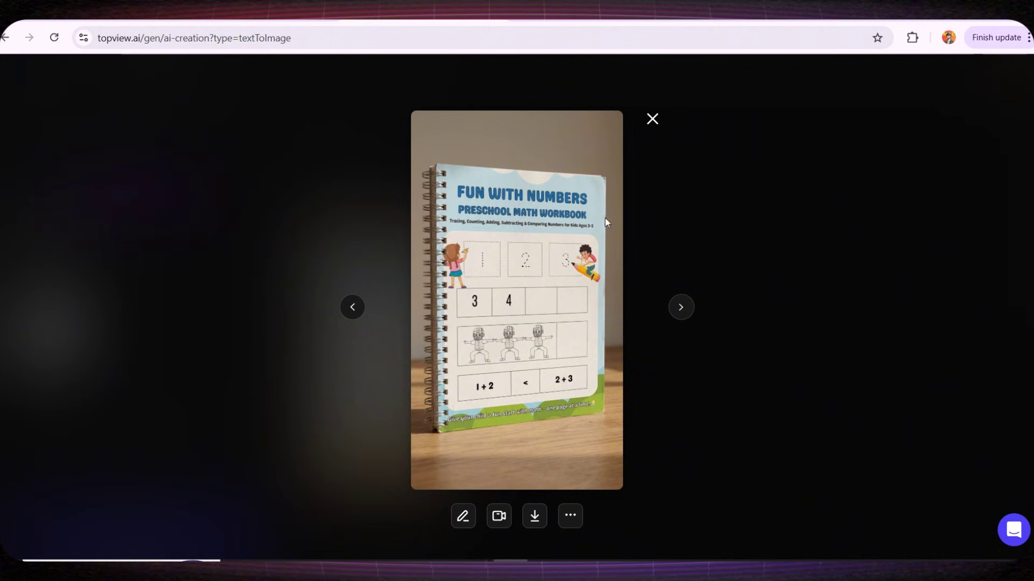
Close the preview and browse AI Video's Prompt to Avatar, Image Translation and Character Swap tools.
click(651, 119)
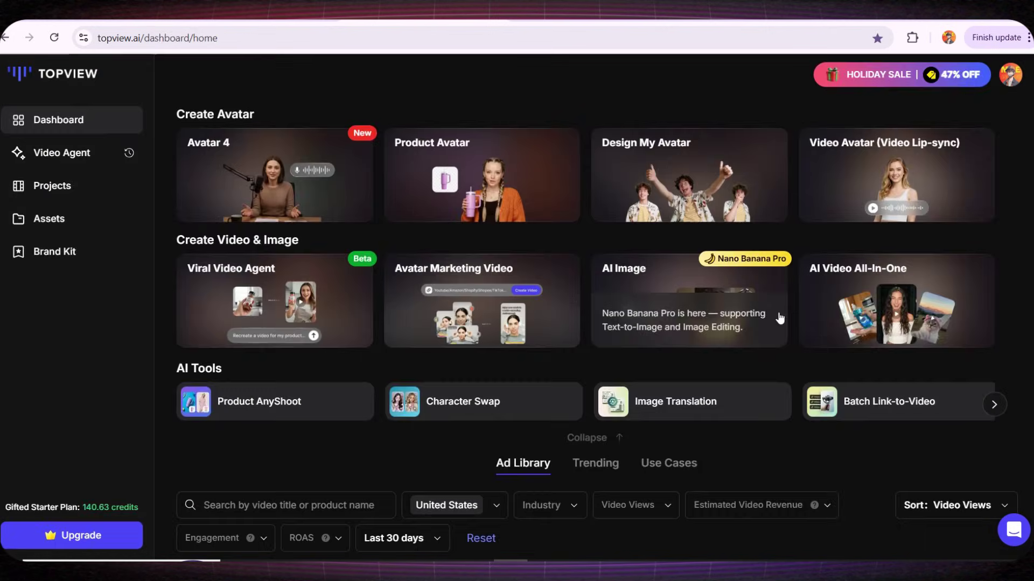
click(837, 281)
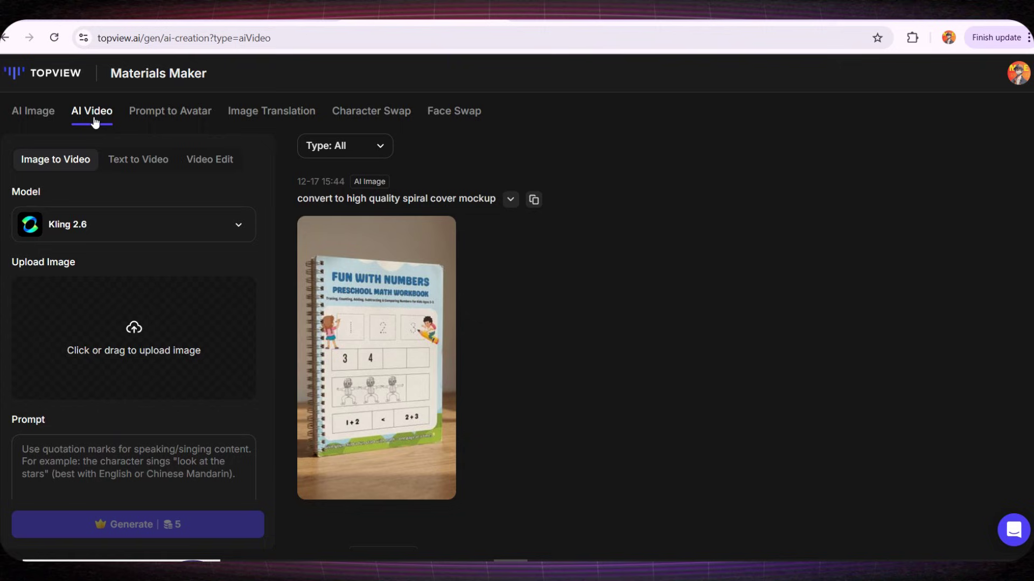
click(157, 115)
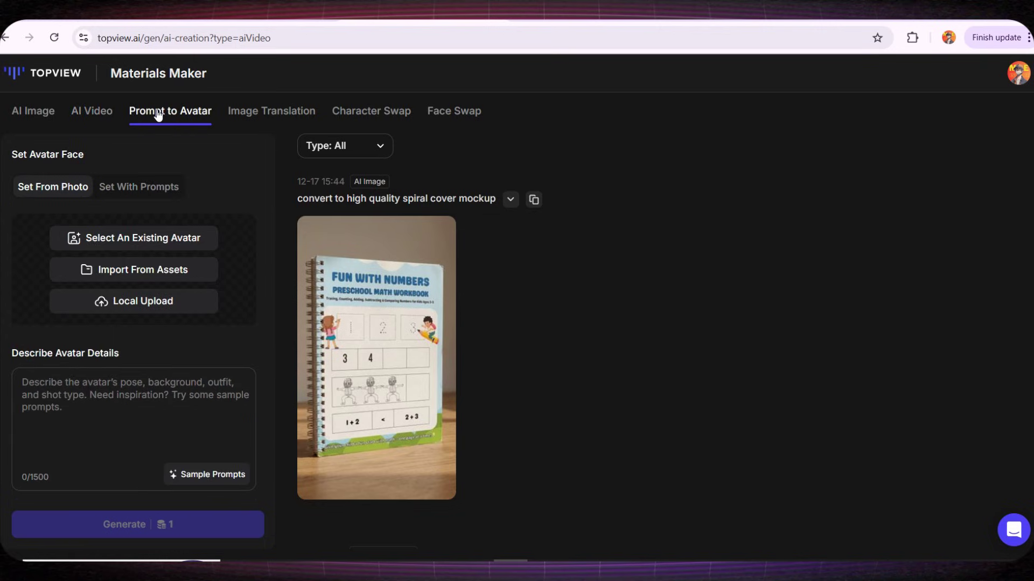
click(235, 114)
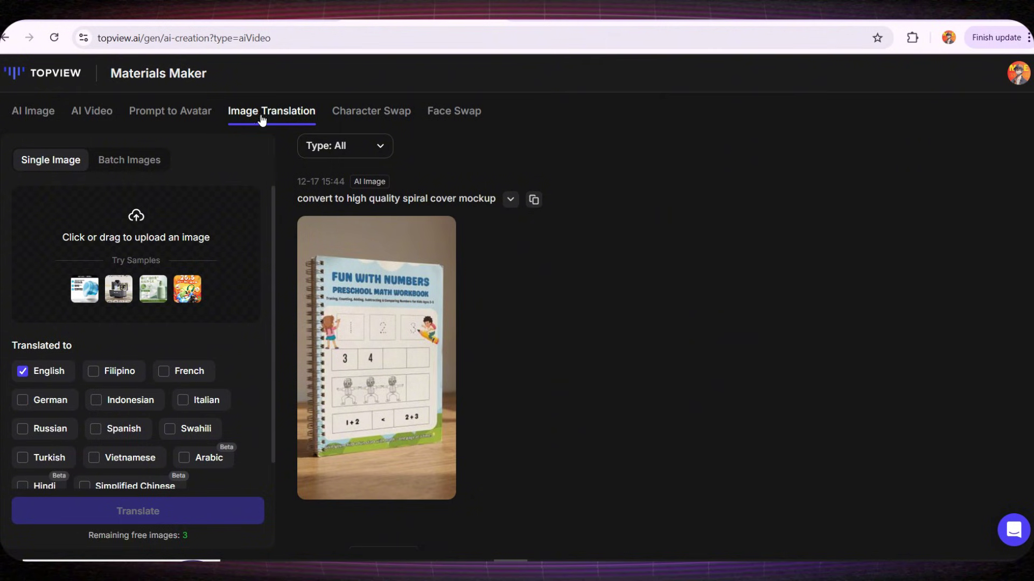
click(353, 120)
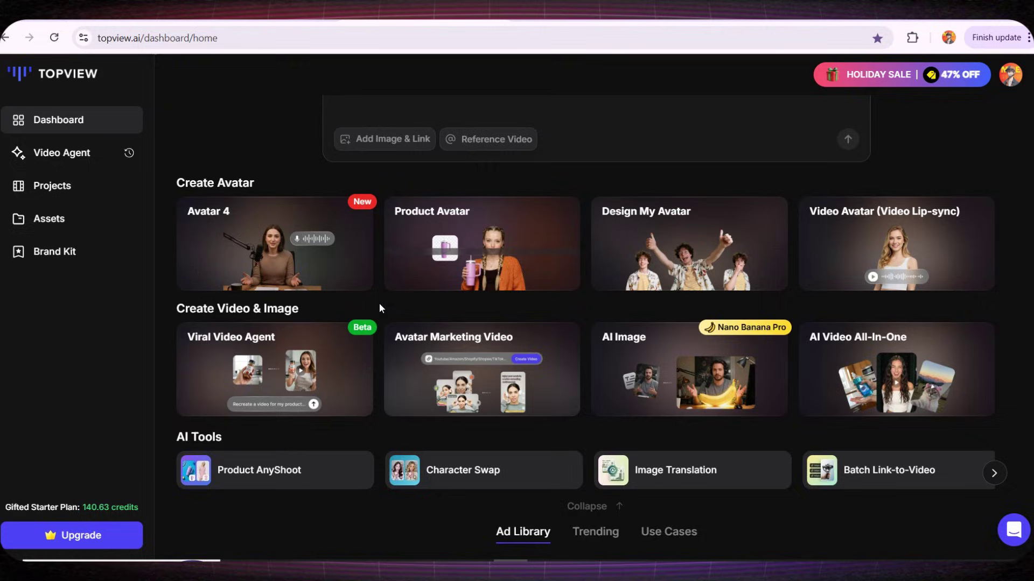
View the Projects list, return to the dashboard, and advance the AI Tools carousel.
click(68, 200)
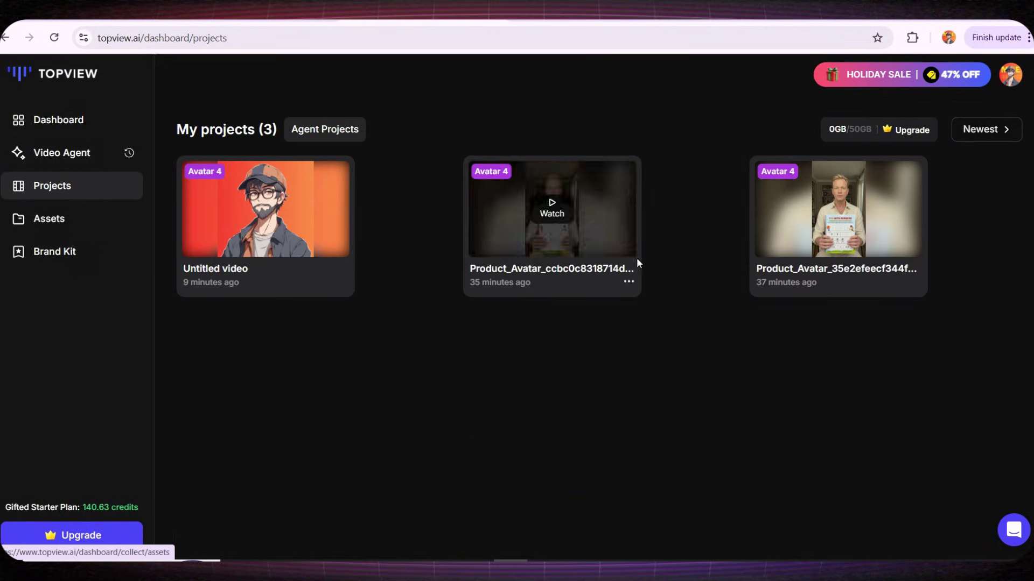
key(alt+Left)
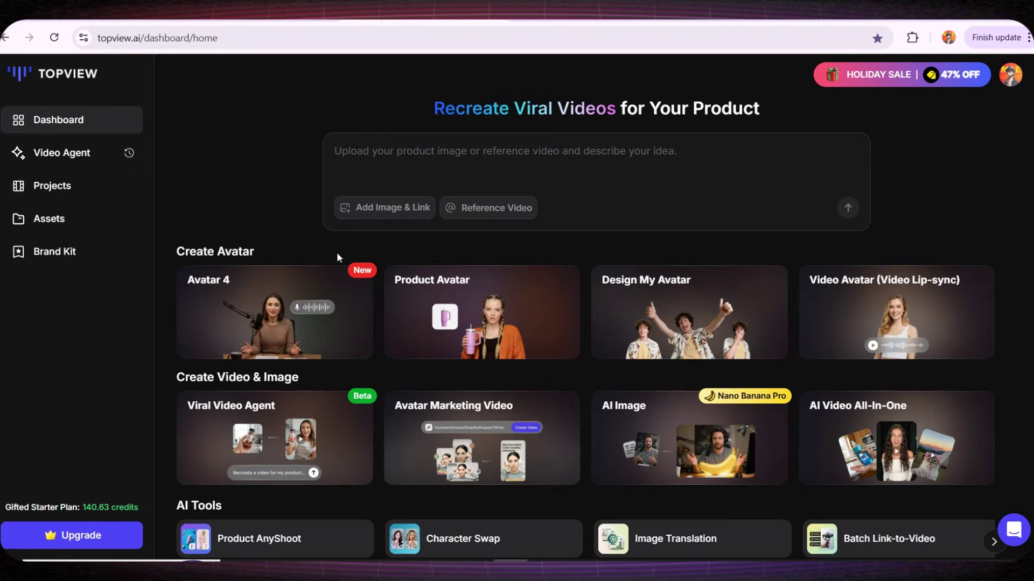
scroll(337, 258, down, 3)
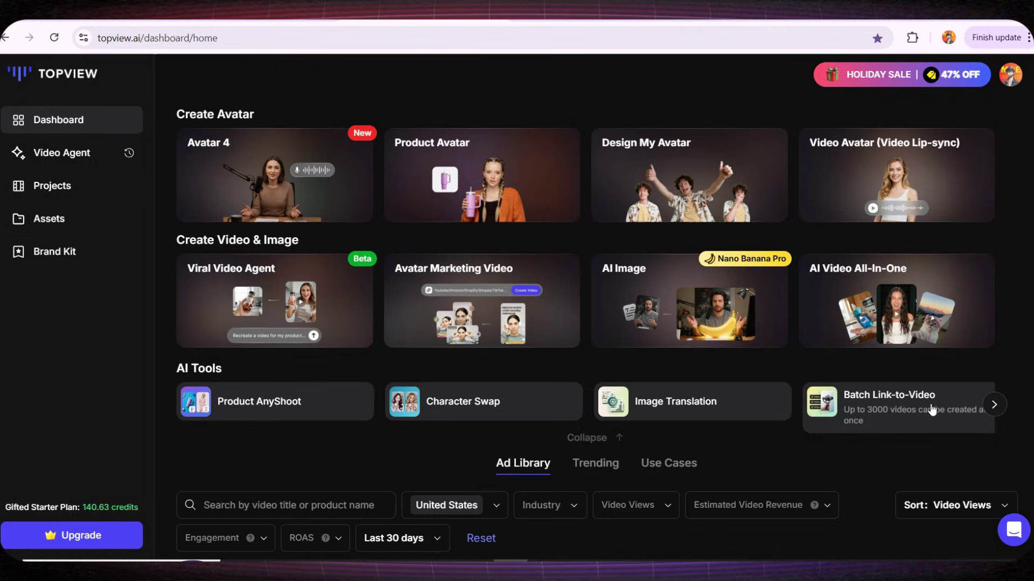
click(989, 405)
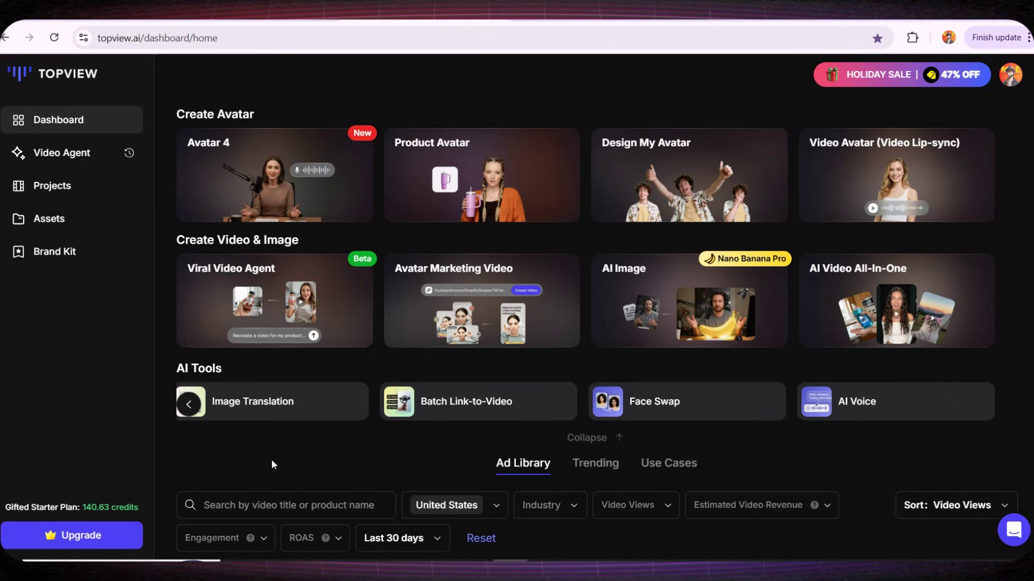
Show the Upgrade pricing plans, highlighting Pro's $29 monthly price and credits, and scroll the features.
click(108, 533)
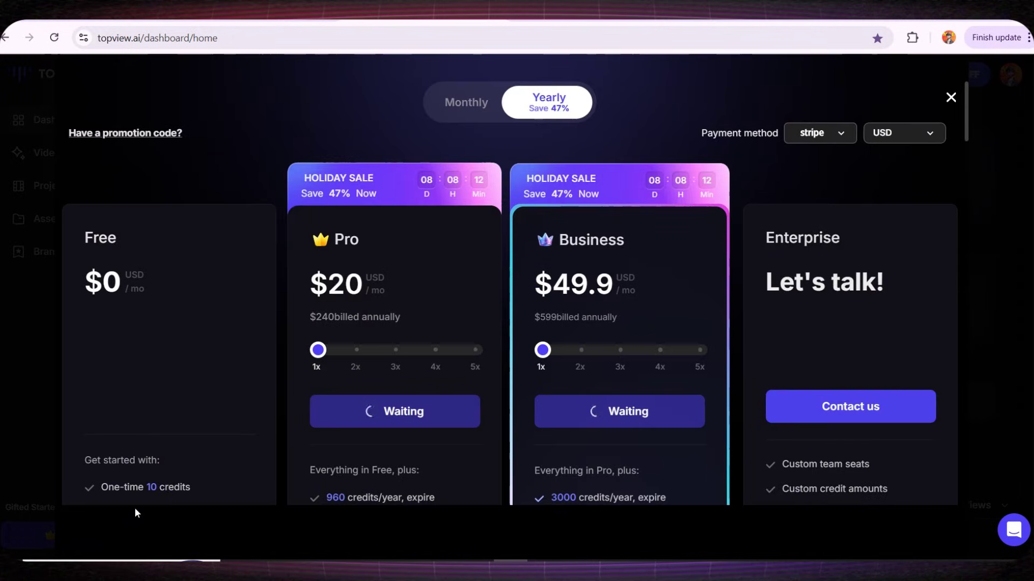
drag(367, 232, 321, 233)
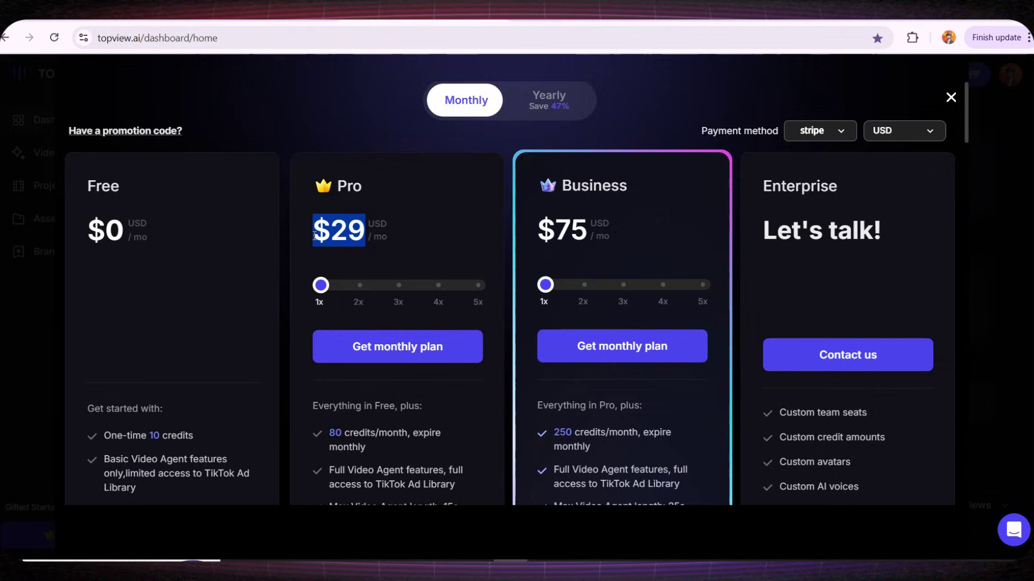
scroll(317, 243, down, 1)
drag(329, 366, 406, 383)
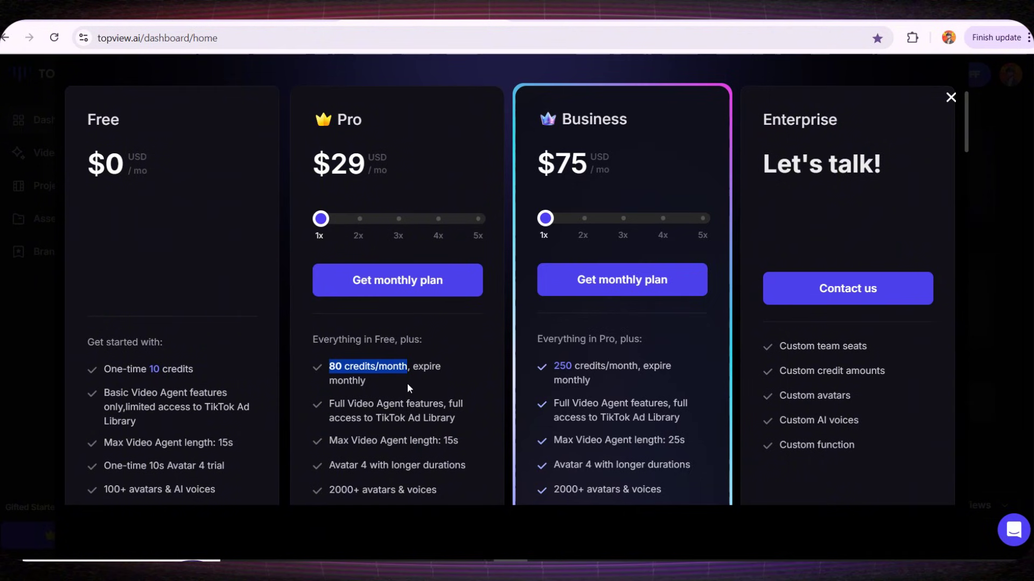
scroll(405, 384, down, 4)
scroll(409, 379, up, 2)
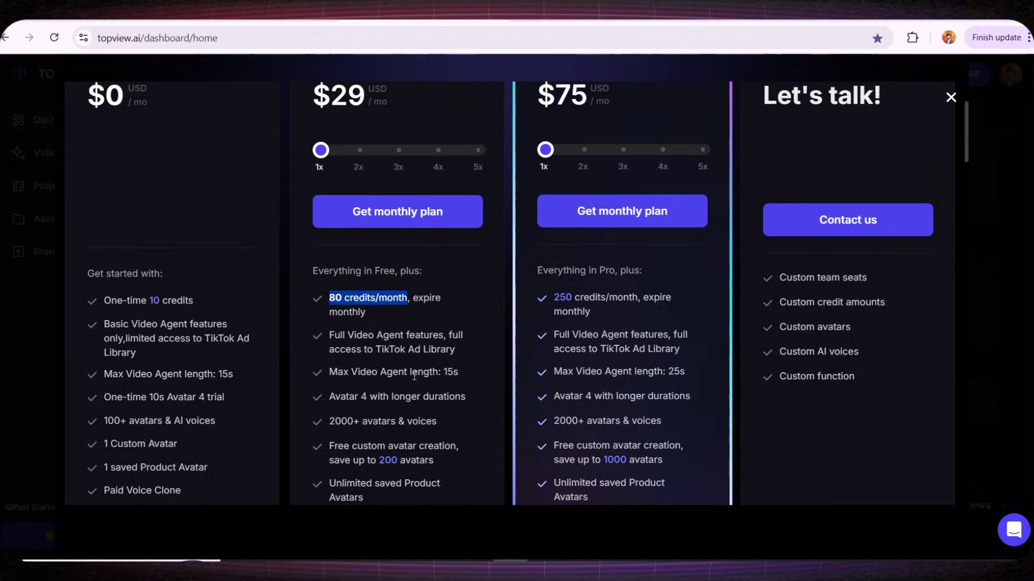
scroll(413, 374, down, 4)
scroll(415, 374, down, 3)
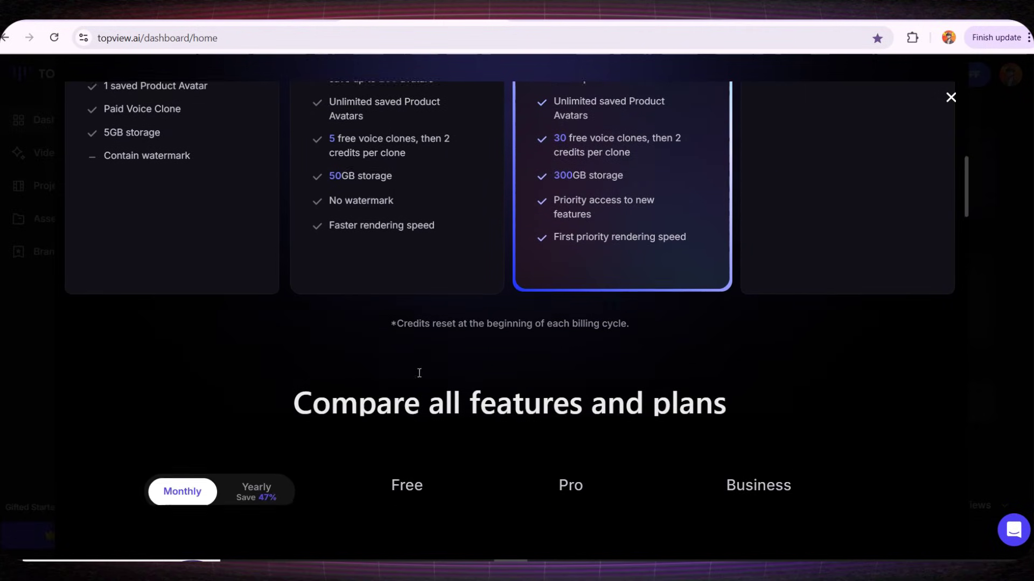
scroll(418, 372, up, 6)
scroll(422, 372, up, 3)
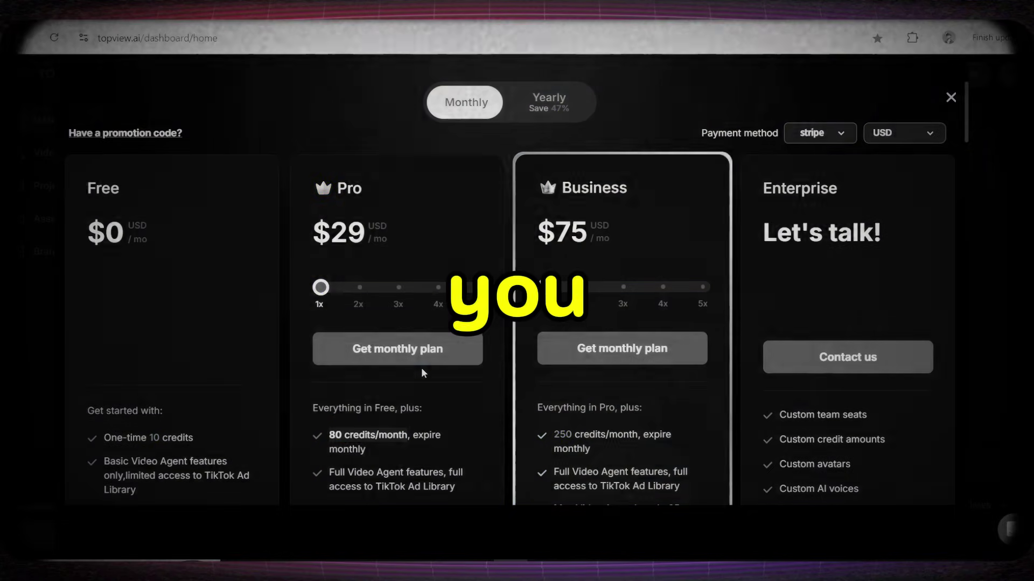